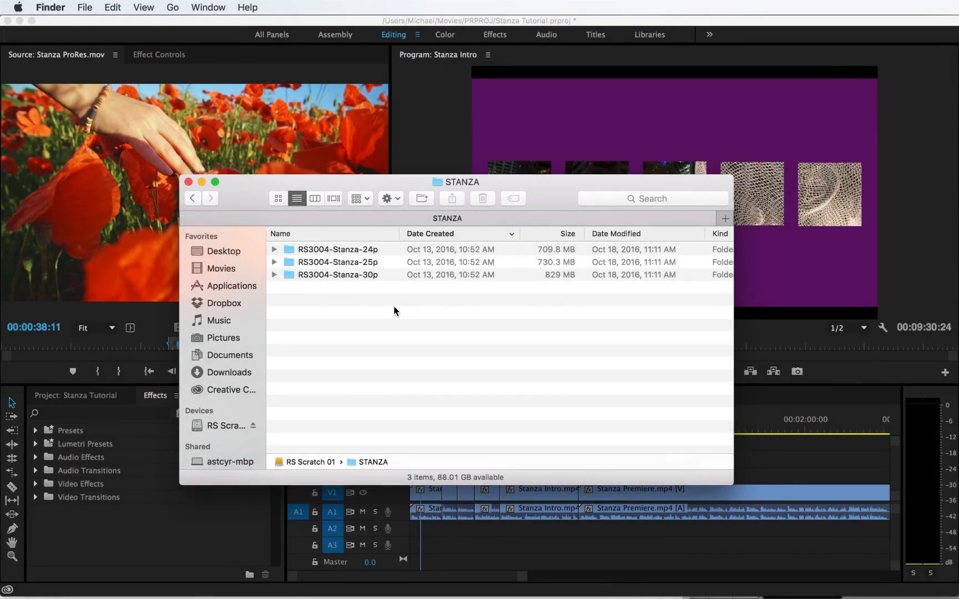
Step: Compare the 24p, 25p and 30p frame-rate folders in STANZA and open the RS3004-Stanza-30p folder
click(368, 250)
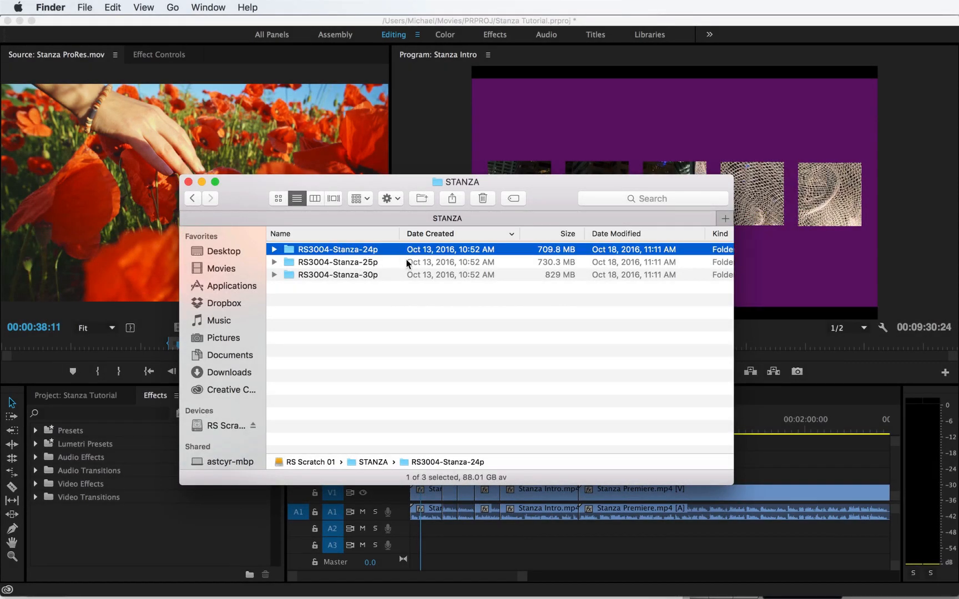
click(407, 263)
click(405, 275)
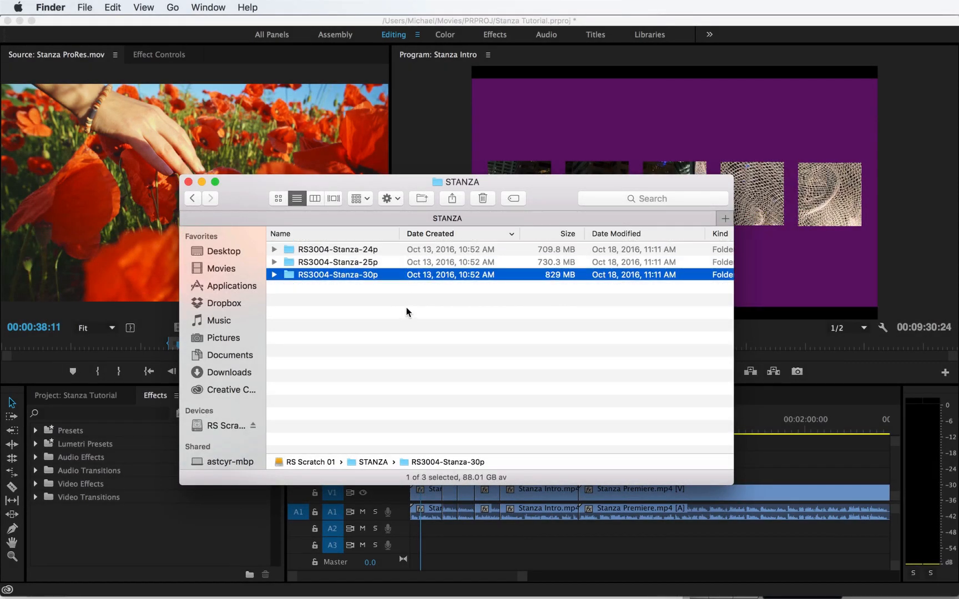
double_click(370, 275)
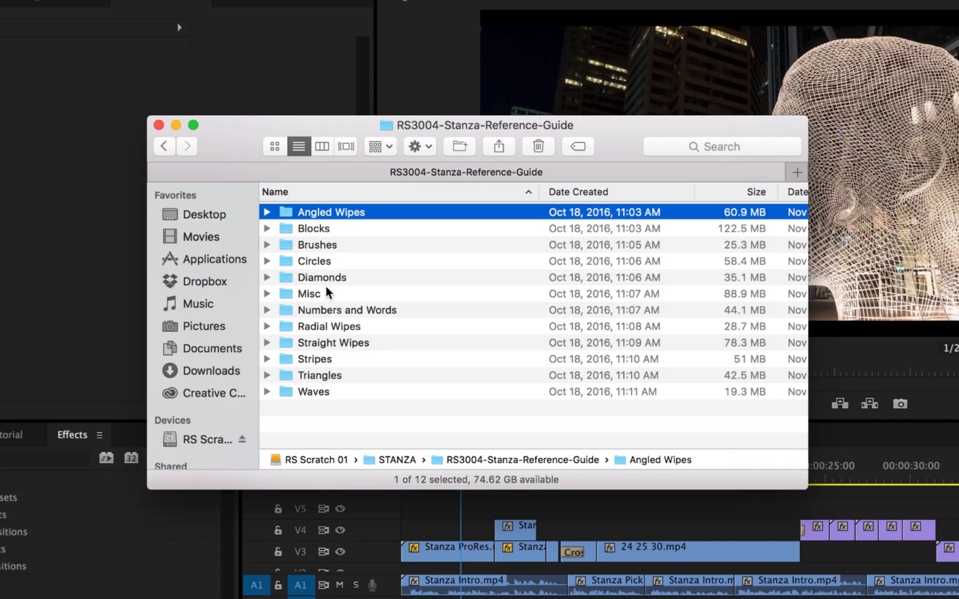
Step: Open the Misc folder of RS3004-Stanza-Reference-Guide and preview its clips starting with 5 Star Rating.mp4
double_click(326, 290)
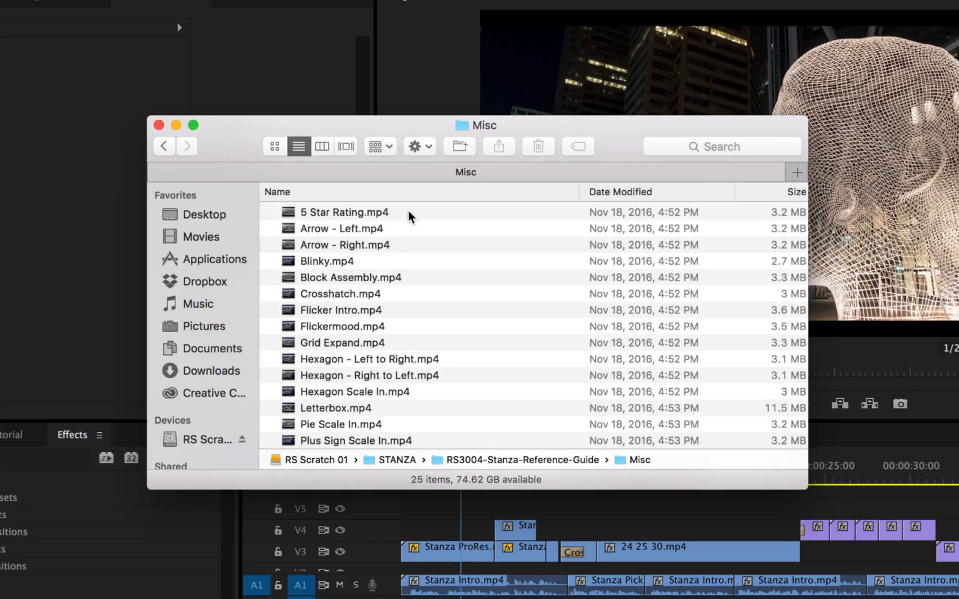
click(409, 212)
key(space)
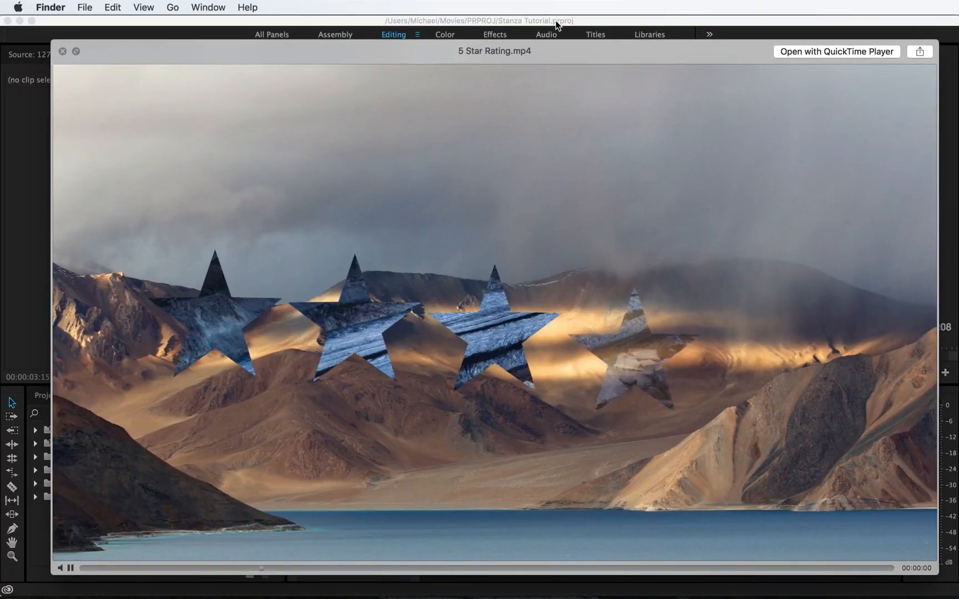
key(Down)
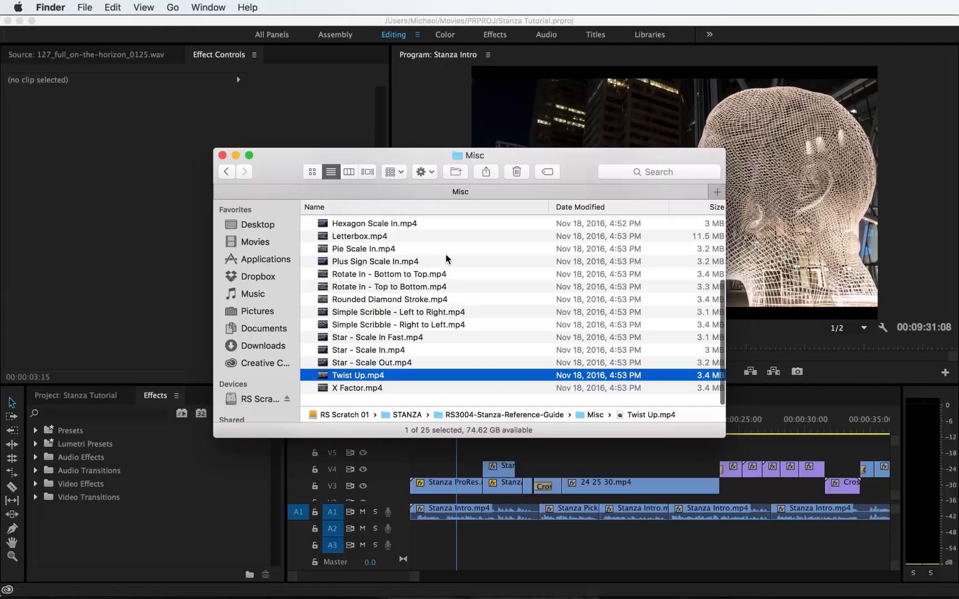
Step: Browse to the Stripes folder of the reference guide and preview its clips from Rotating Stripes - Left to Right.mp4 onward
scroll(445, 254, up, 5)
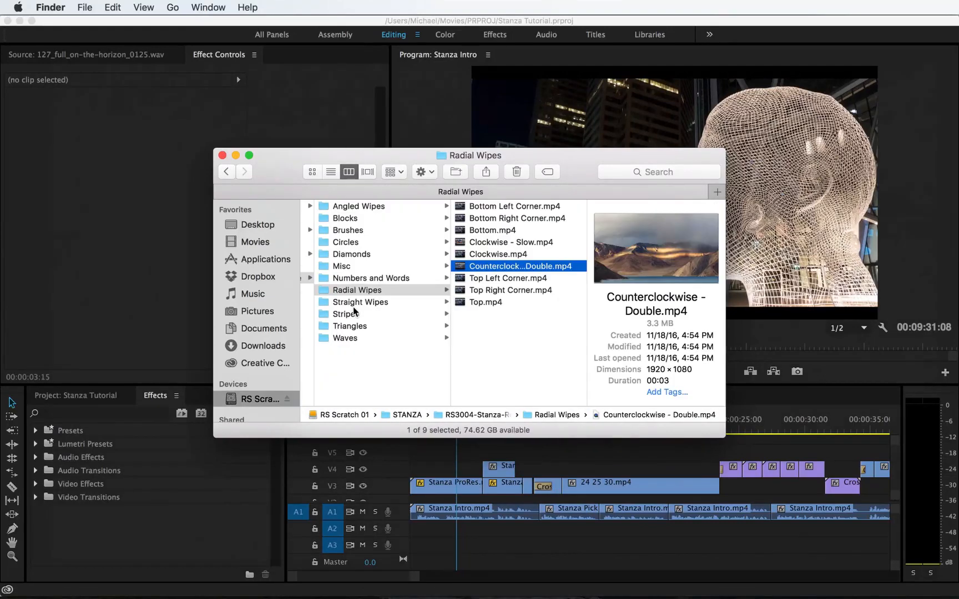
click(333, 314)
click(555, 302)
key(space)
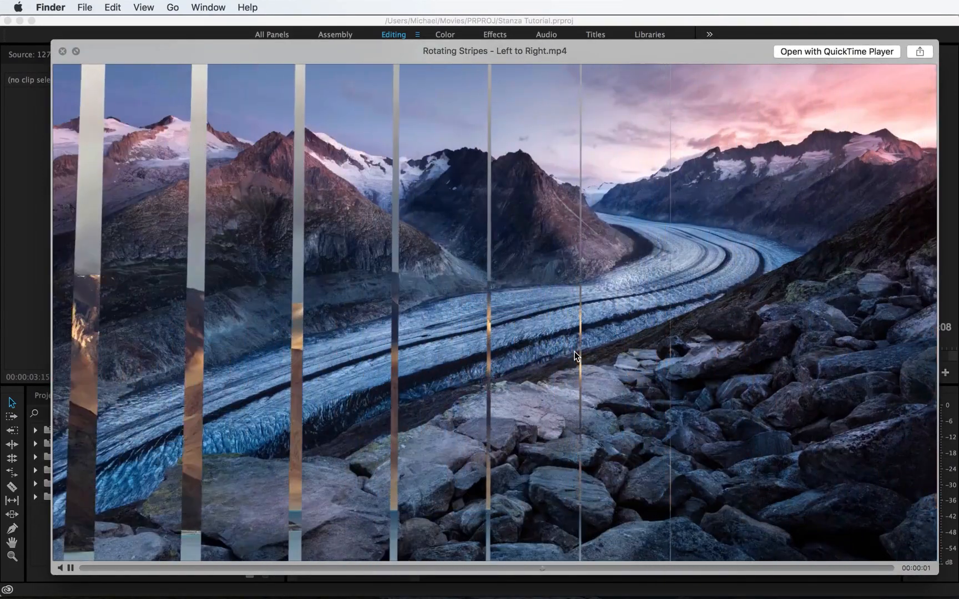
key(Down)
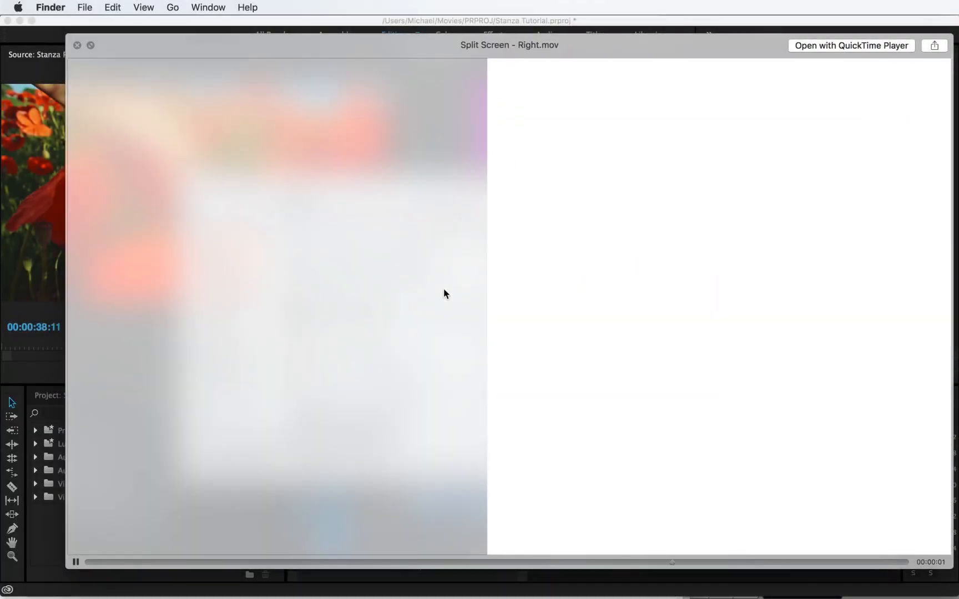
Step: Preview Split Screen - Middle.mov, plus Wipe - Bottom to Top.mov in the Brushes folder of RS3004-Stanza-30p, and return to the parent folder
key(Down)
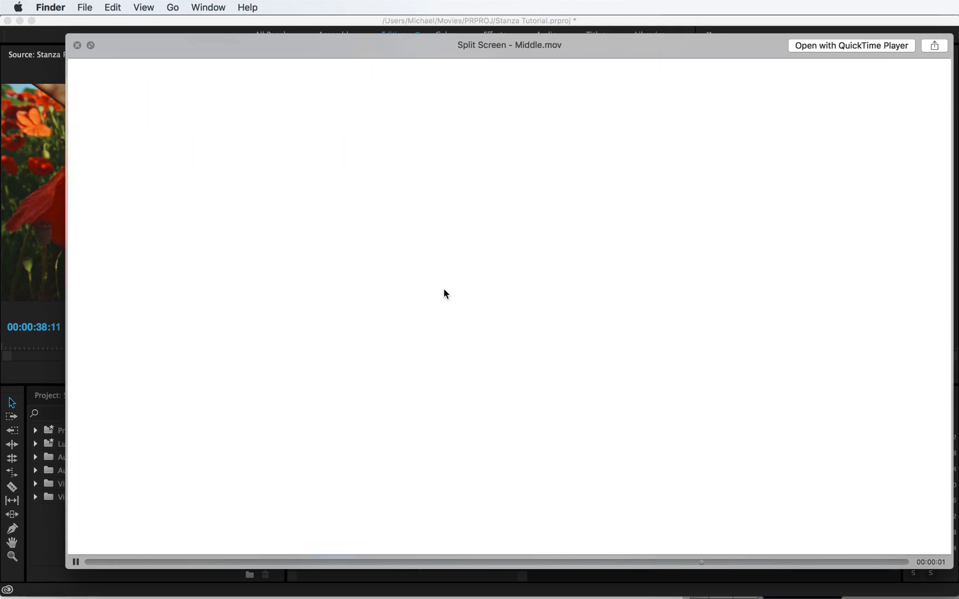
key(space)
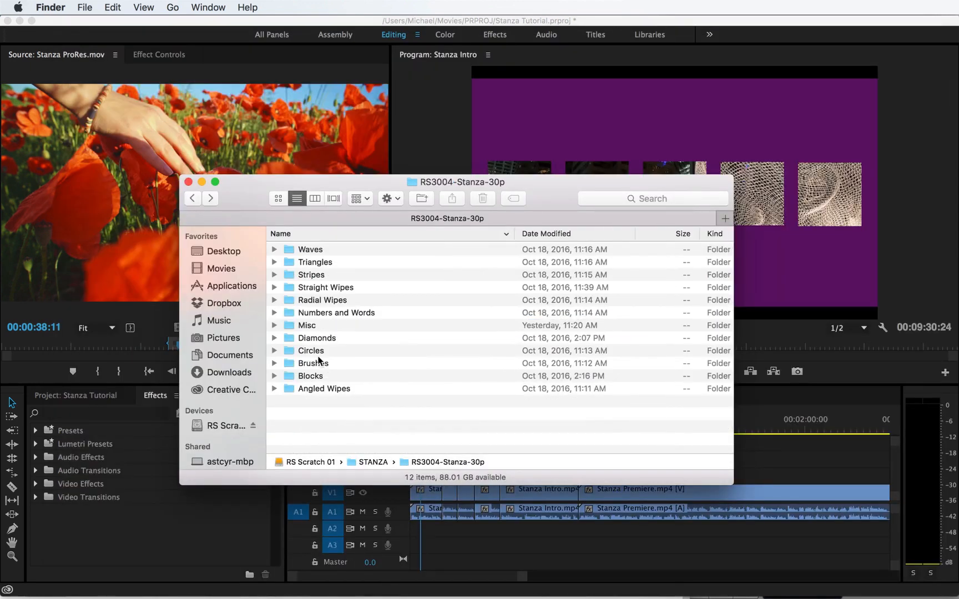
double_click(318, 361)
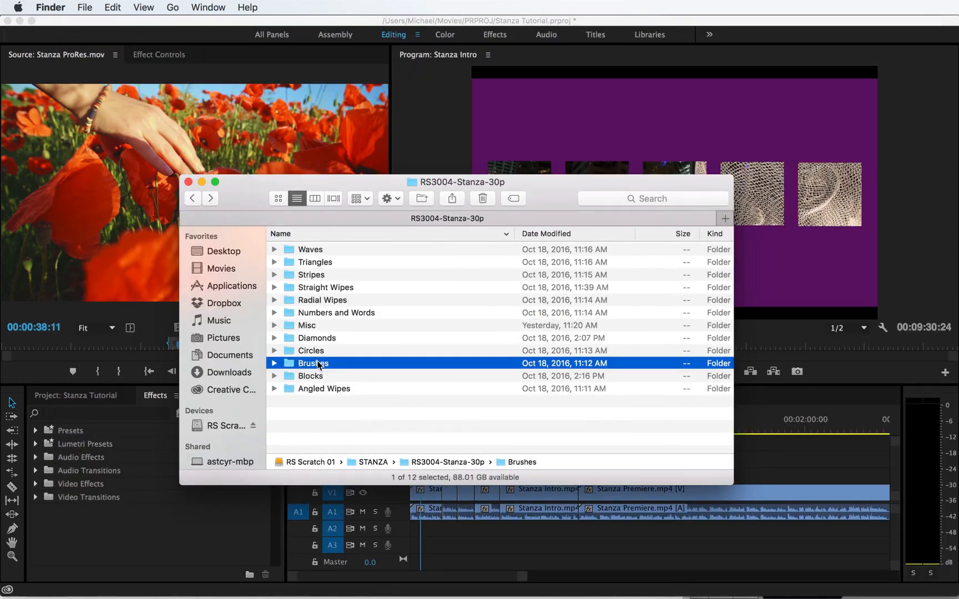
click(341, 303)
key(space)
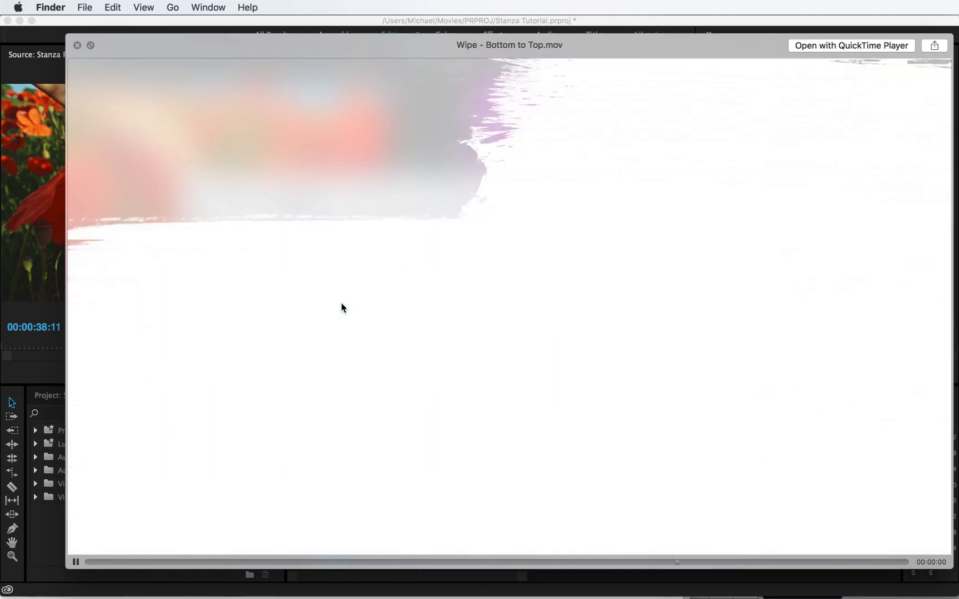
key(space)
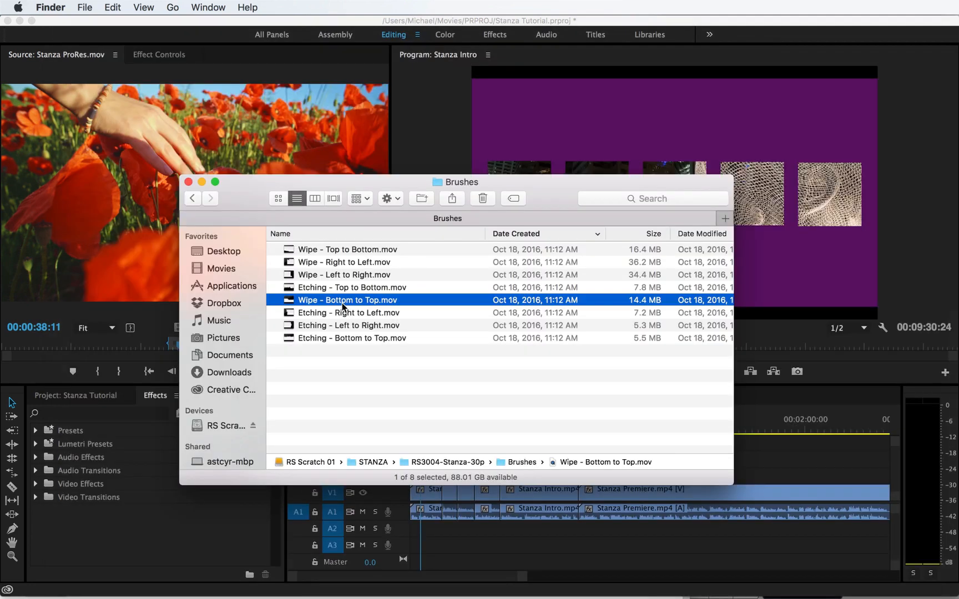
click(199, 198)
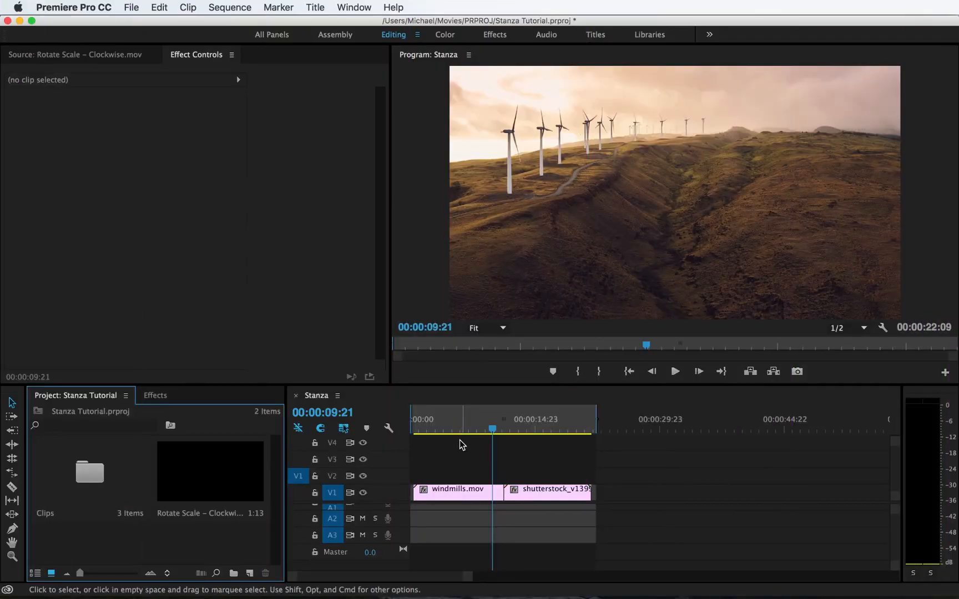
Step: Move the Stanza sequence playhead to 00:00:09:03 and scrub through Rotate Scale - Clockwise.mov in the Source monitor to 00:00:01:09
key(=)
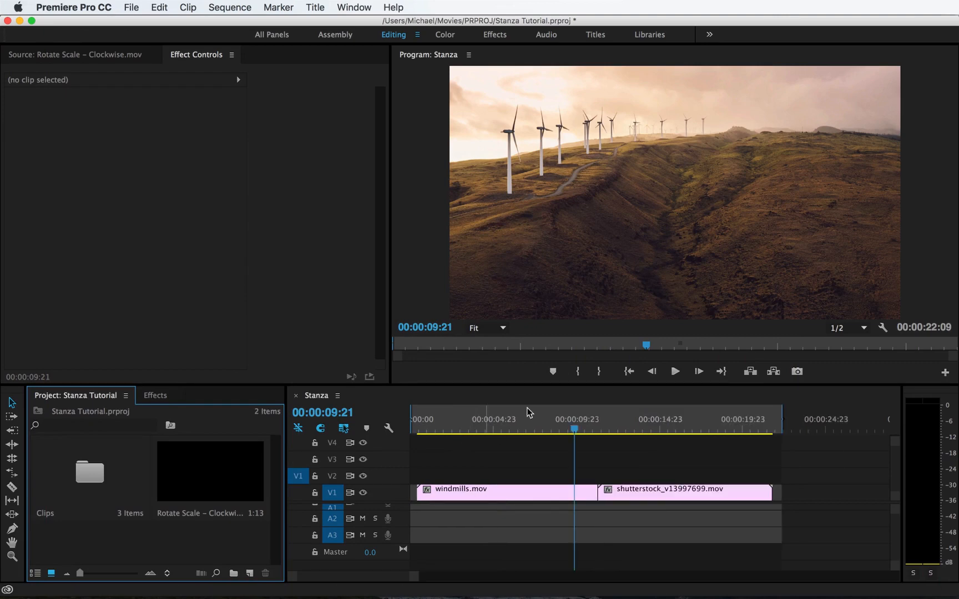
mouse_move(552, 421)
mouse_down()
mouse_move(635, 423)
mouse_move(571, 424)
mouse_up()
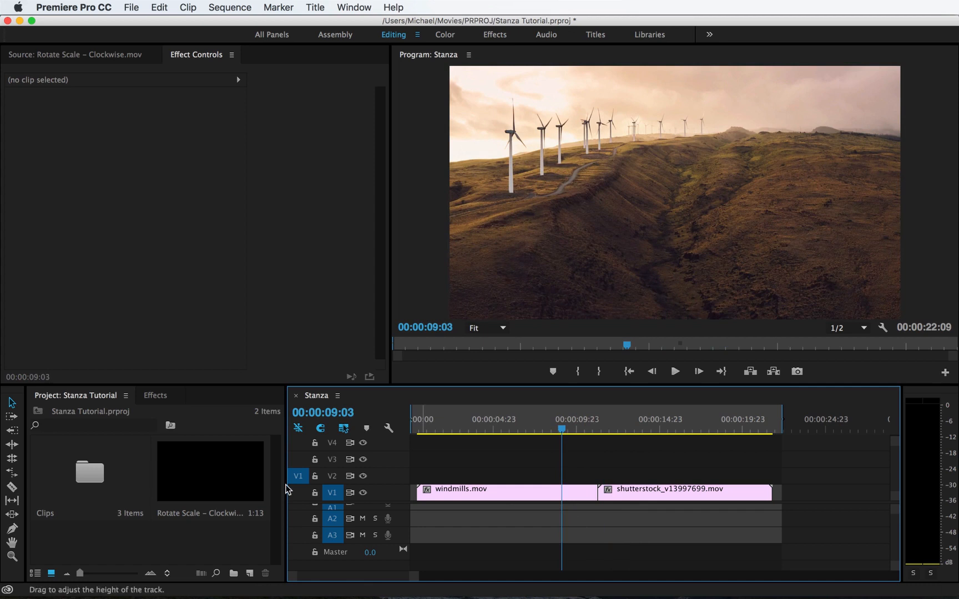
double_click(240, 471)
drag(45, 349, 345, 349)
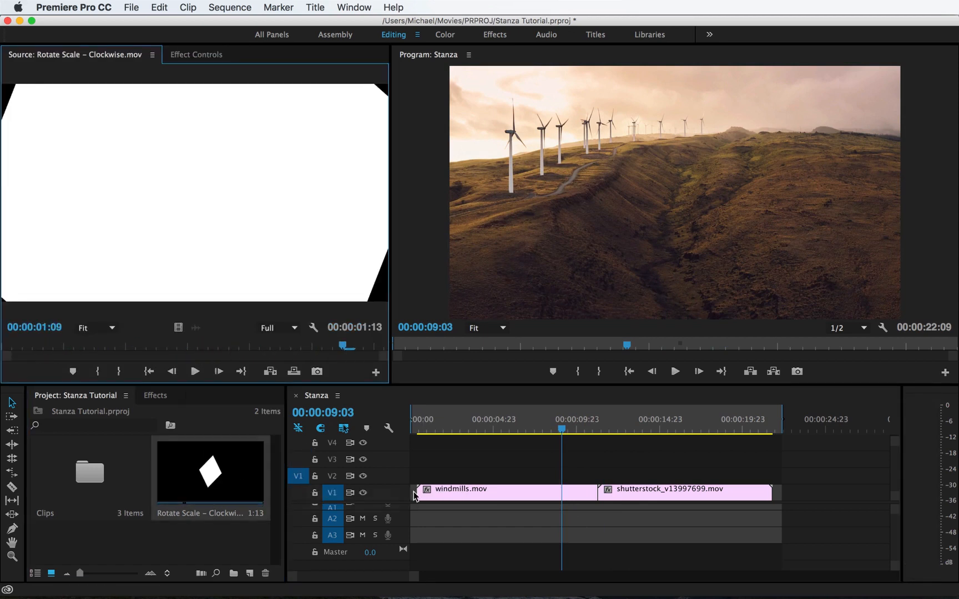
Step: Move shutterstock_v13997699.mov up to track V2 at the playhead and place the Rotate Scale - Clockwise matte directly above it on V3
drag(638, 494, 606, 473)
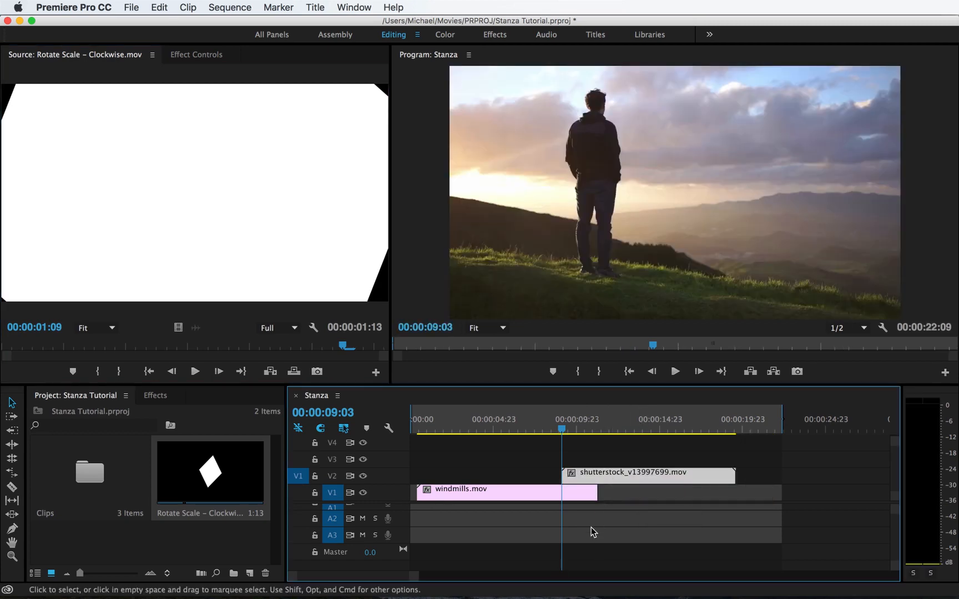
click(200, 458)
drag(189, 483, 571, 459)
key(=)
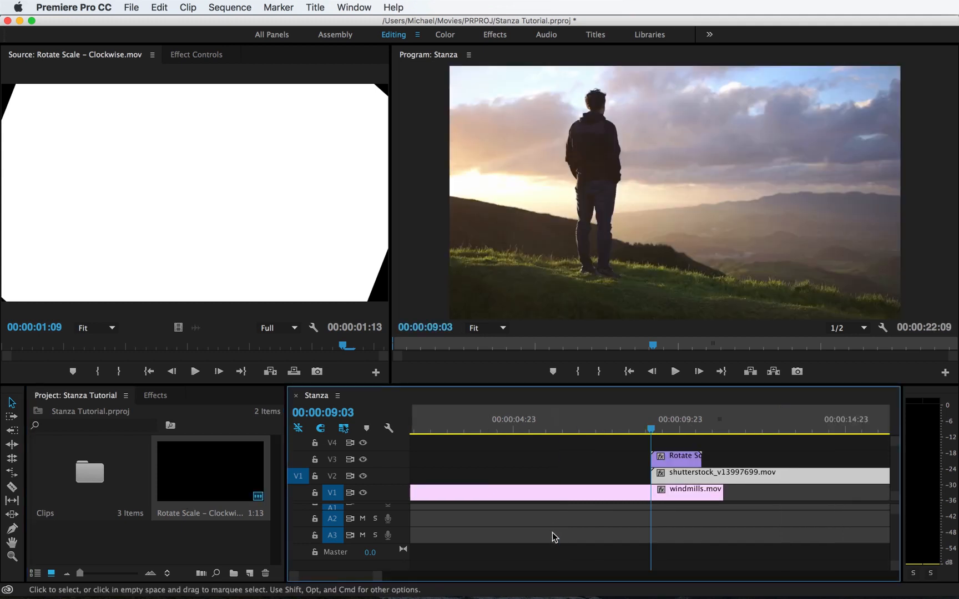
Step: Shift the matte and shutterstock_v13997699.mov together so the matte ends with windmills.mov, and check the overlap at 00:00:10:11
scroll(572, 460, right, 3)
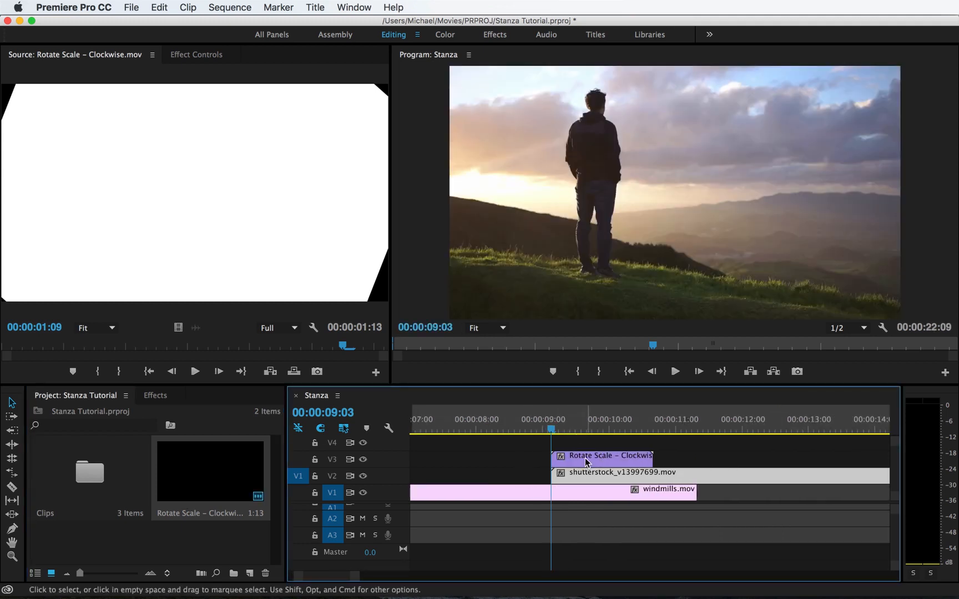
mouse_move(583, 459)
mouse_down()
mouse_move(618, 459)
mouse_move(596, 460)
mouse_up()
click(612, 472)
click(624, 463)
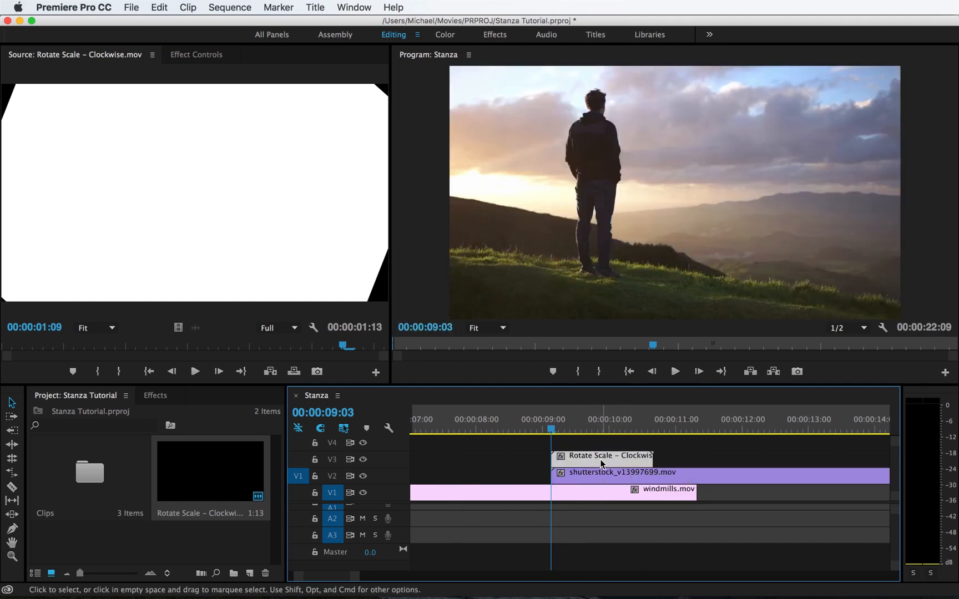
click(614, 491)
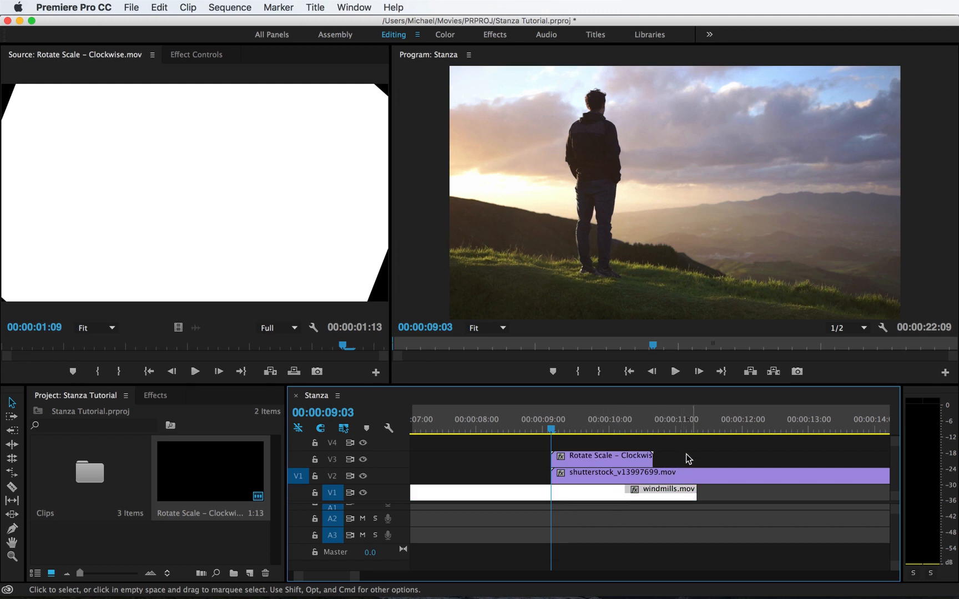
drag(688, 455, 643, 465)
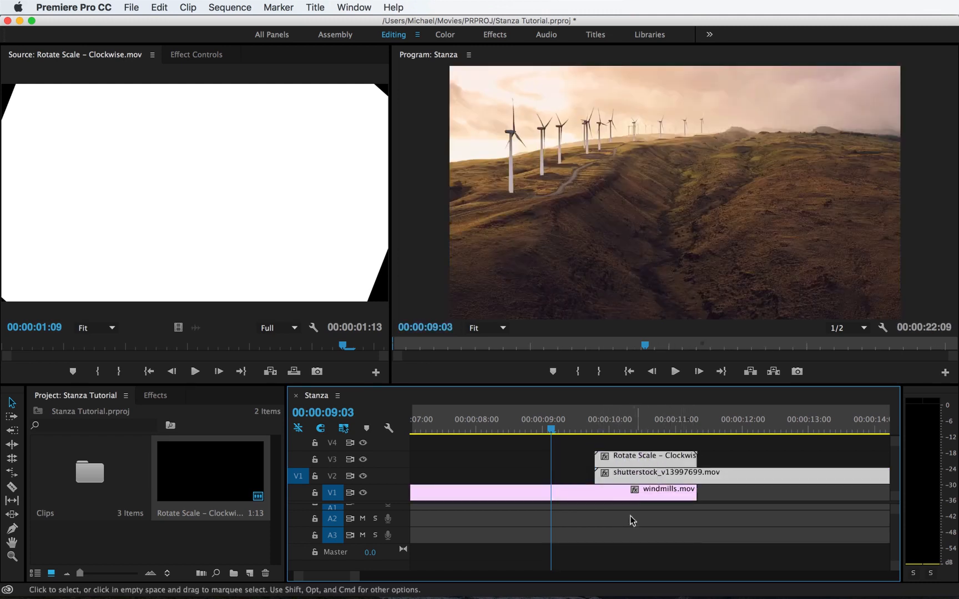
click(548, 459)
click(639, 423)
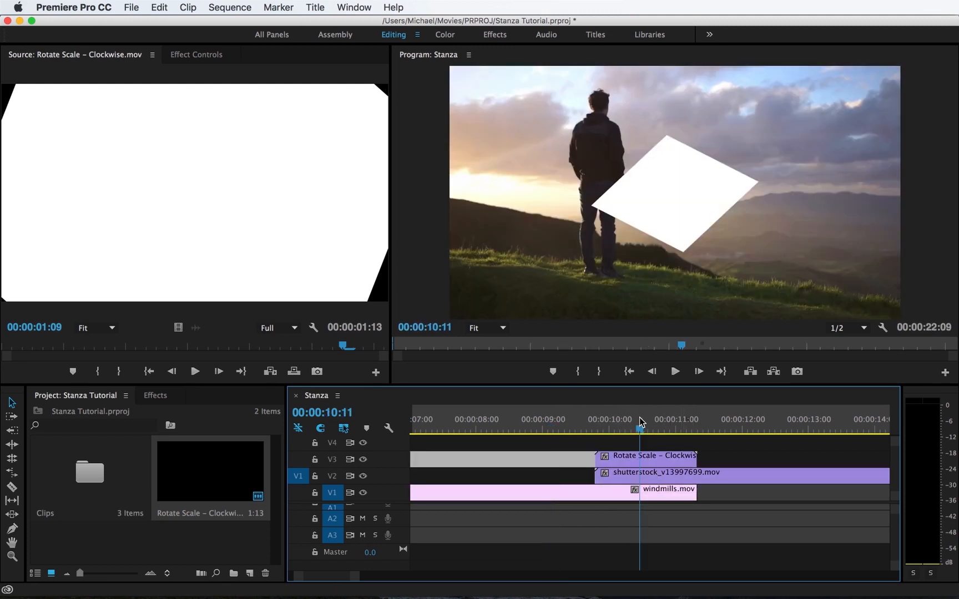
Step: Find the Track Matte Key effect by searching for "track" and apply it to shutterstock_v13997699.mov on V2
key(minus)
key(minus)
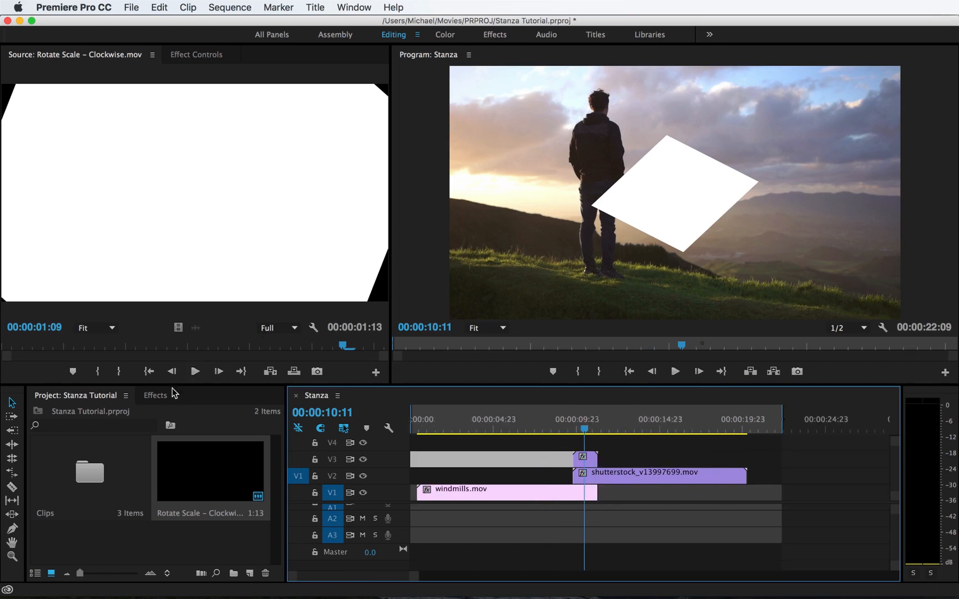
click(155, 396)
click(115, 418)
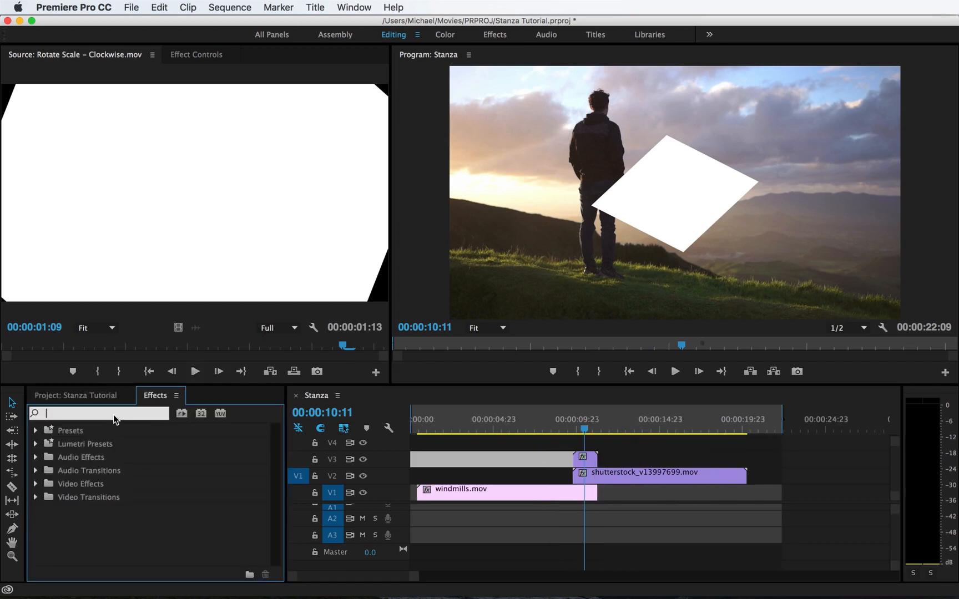
text(track)
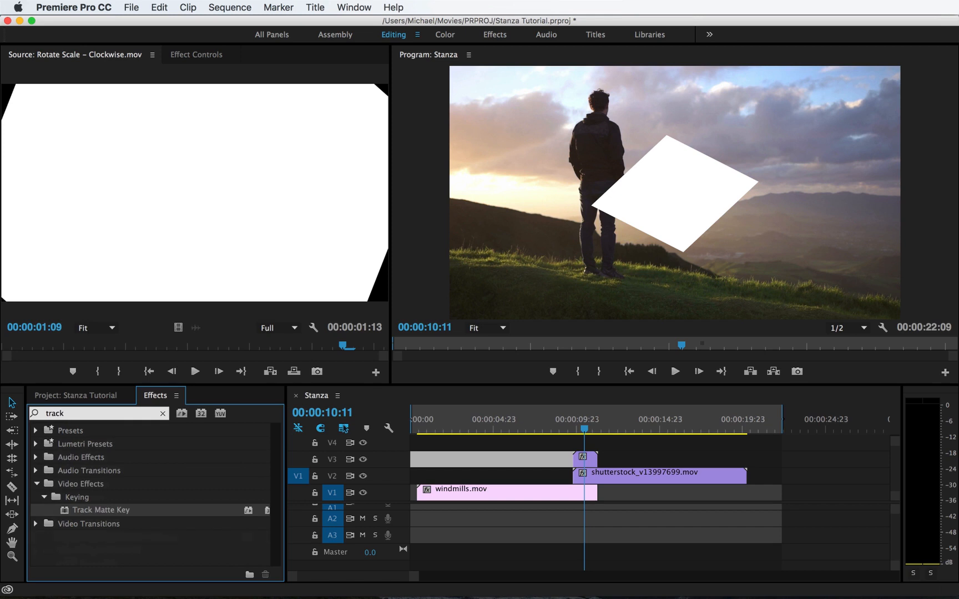
drag(103, 516, 485, 478)
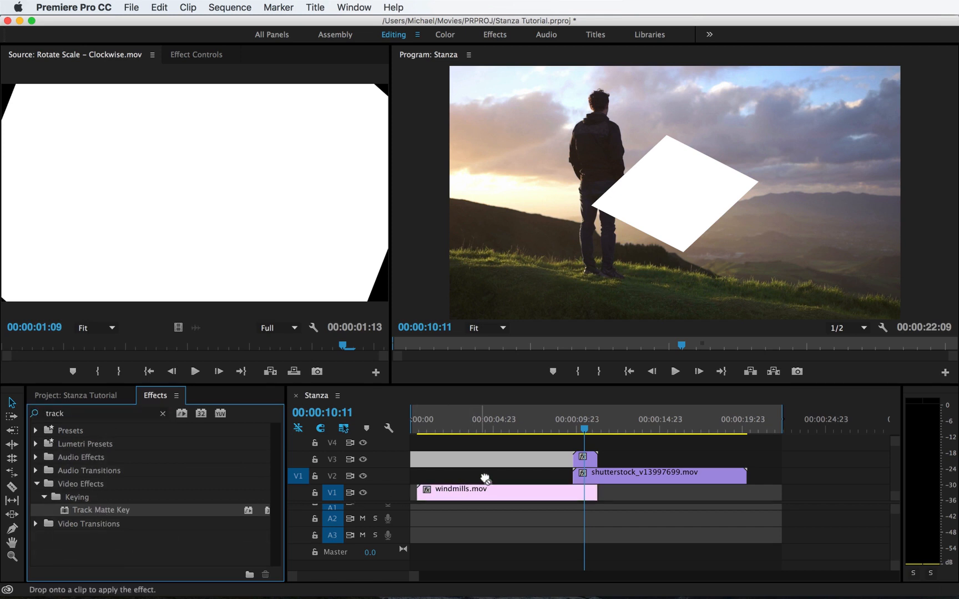
drag(561, 475, 655, 476)
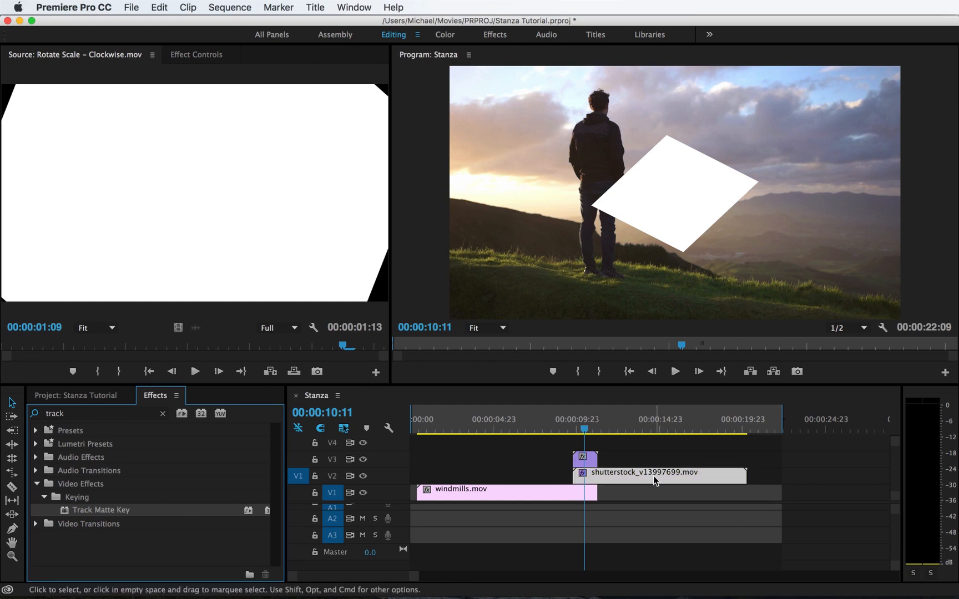
Step: Examine the Track Matte Key settings of shutterstock_v13997699.mov and its available matte tracks, comparing them with the matte clip on V3
click(193, 55)
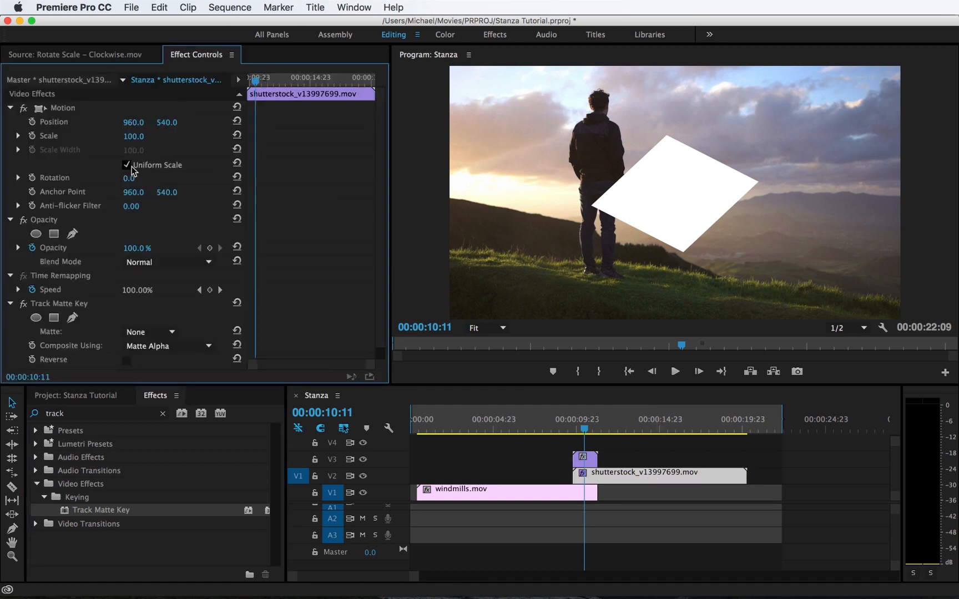
scroll(299, 182, down, 1)
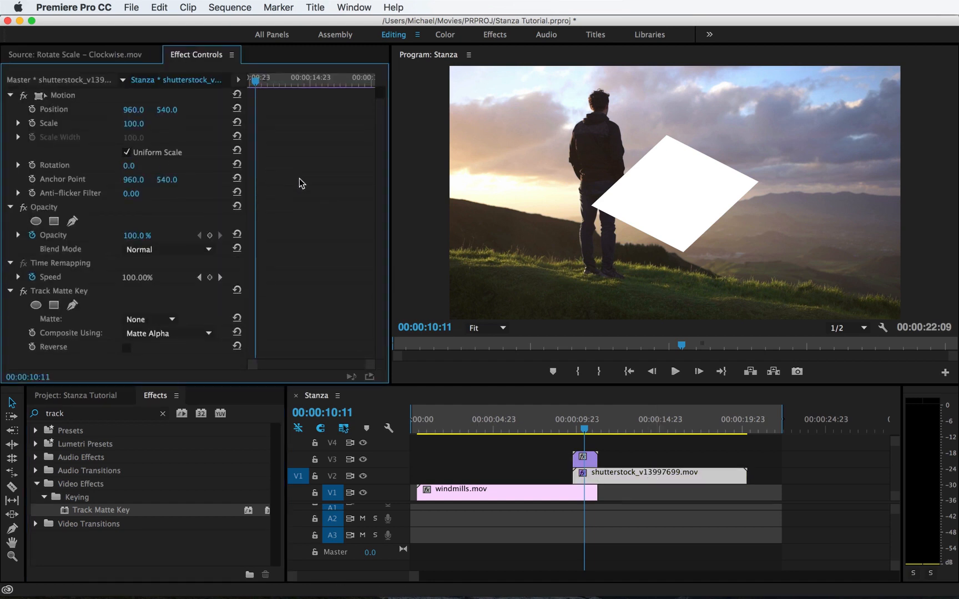
click(52, 294)
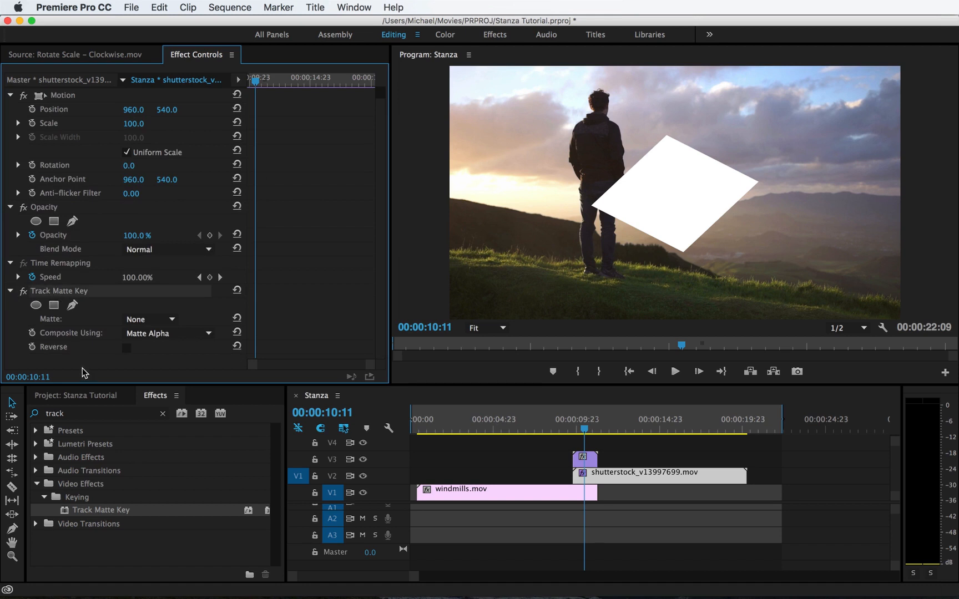
click(150, 325)
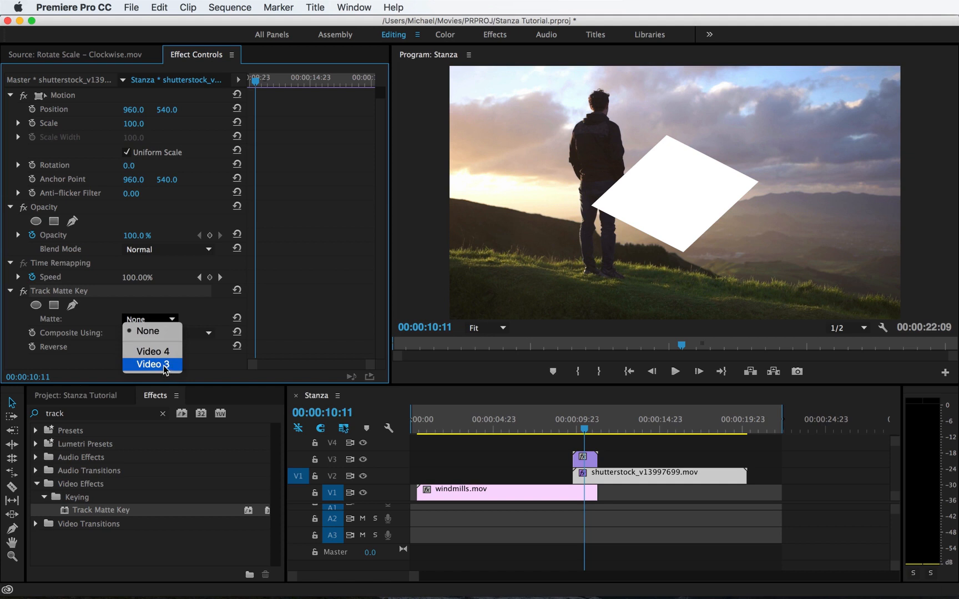
click(603, 488)
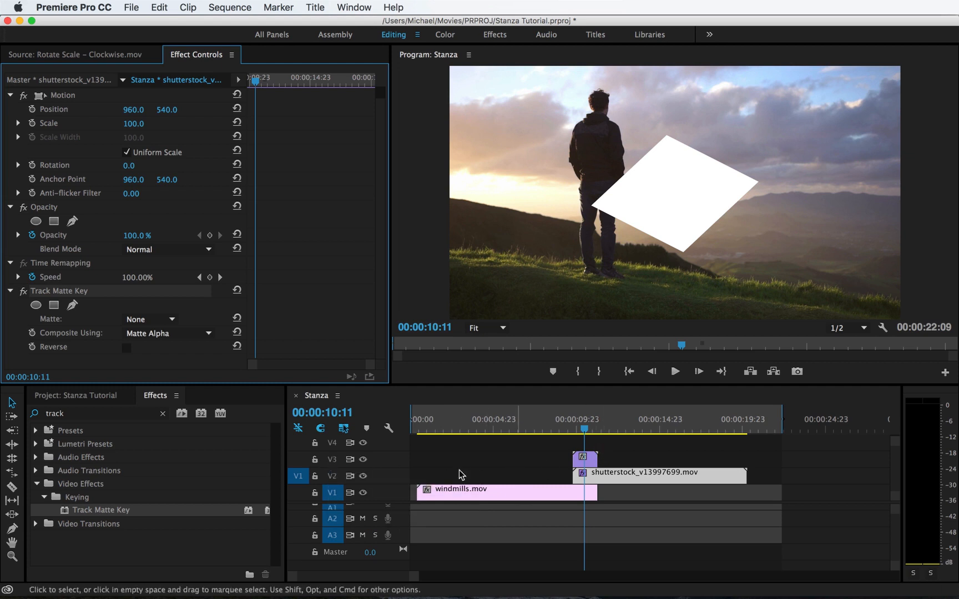
click(585, 459)
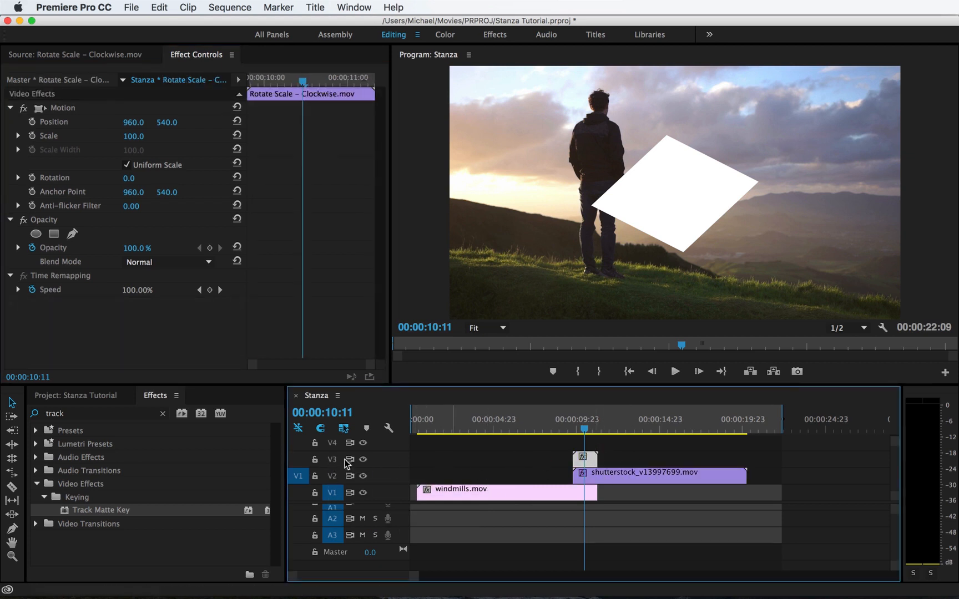
click(599, 476)
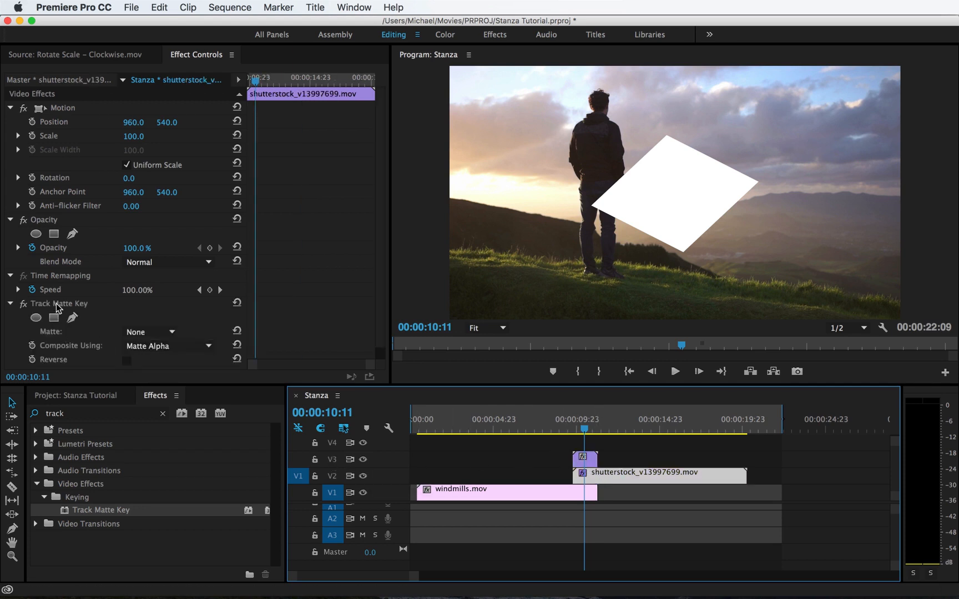
Step: Set the Track Matte Key's matte on shutterstock_v13997699.mov to Video 3 and play back the transition
click(57, 305)
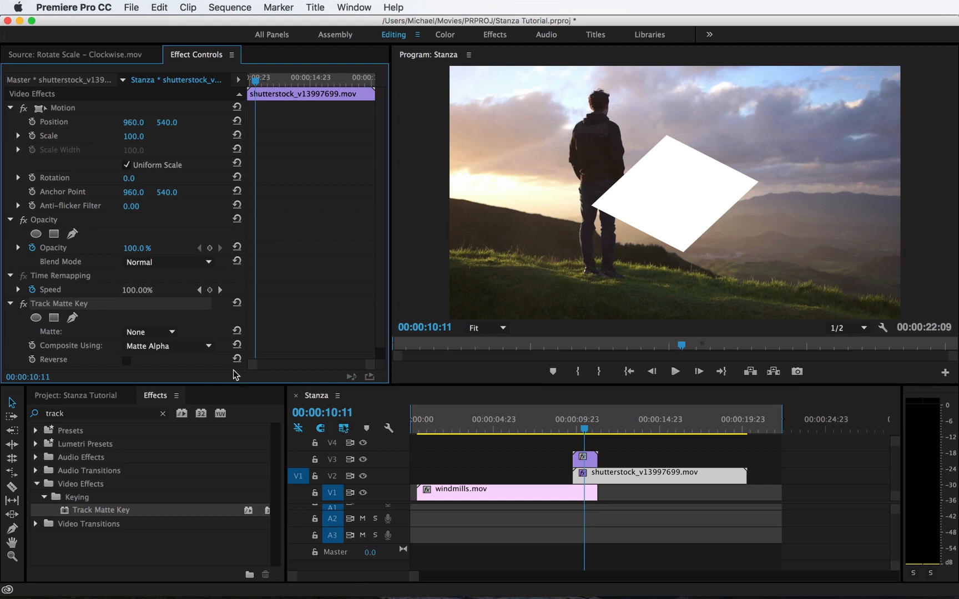
click(154, 332)
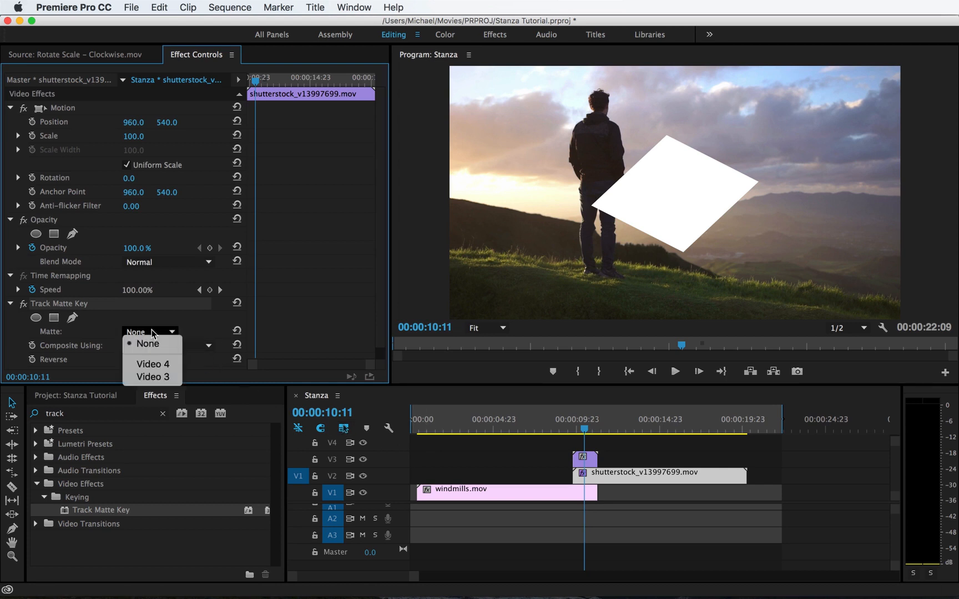
click(158, 378)
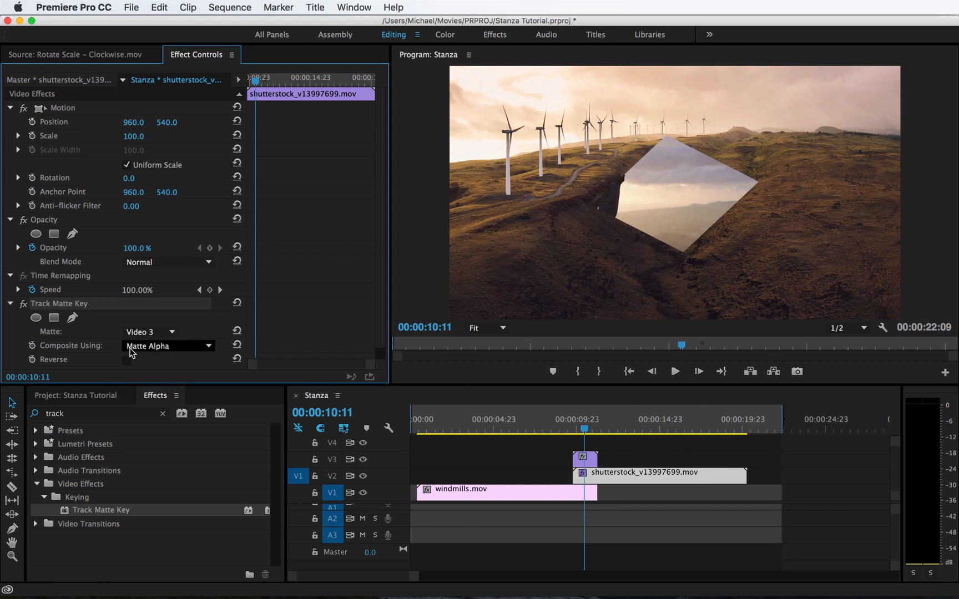
click(557, 431)
key(space)
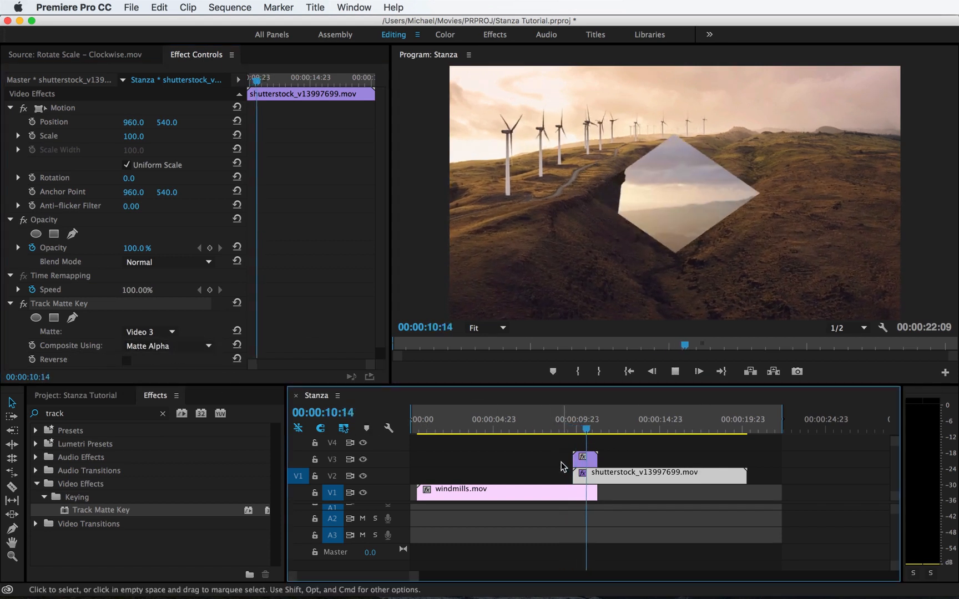
Step: Move all clips up one track, putting windmills.mov on V2, shutterstock_v13997699.mov on V3 and the matte on V4
drag(654, 452, 561, 476)
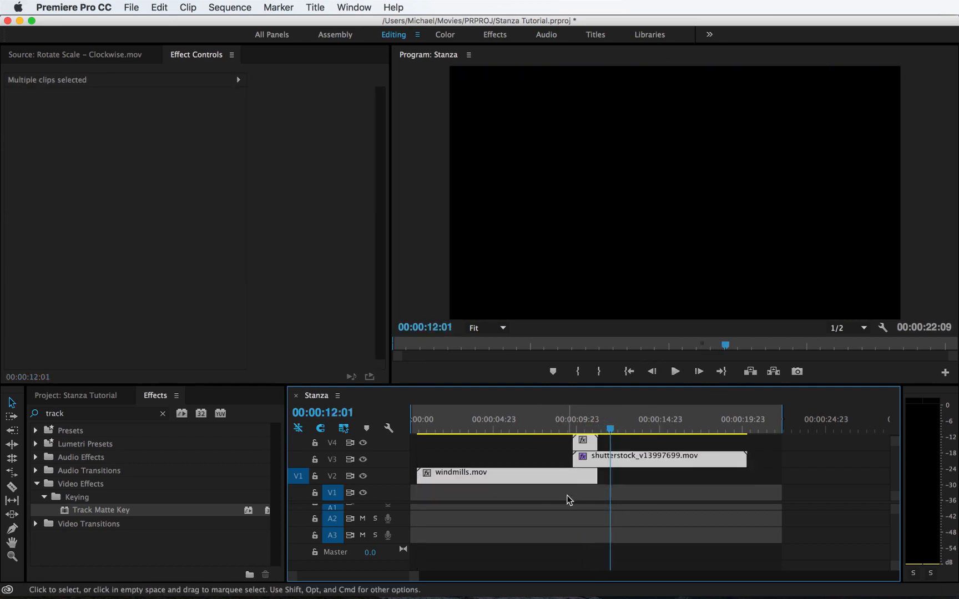
scroll(568, 495, up, 1)
click(664, 453)
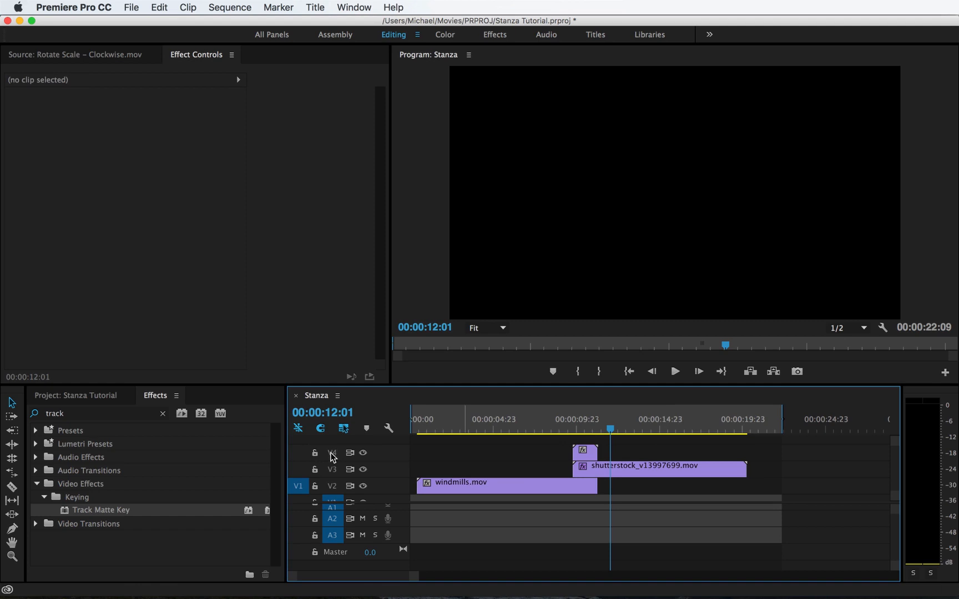
Step: At 00:00:10:07, set the Track Matte Key's matte on shutterstock_v13997699.mov to Video 4
click(622, 467)
click(581, 427)
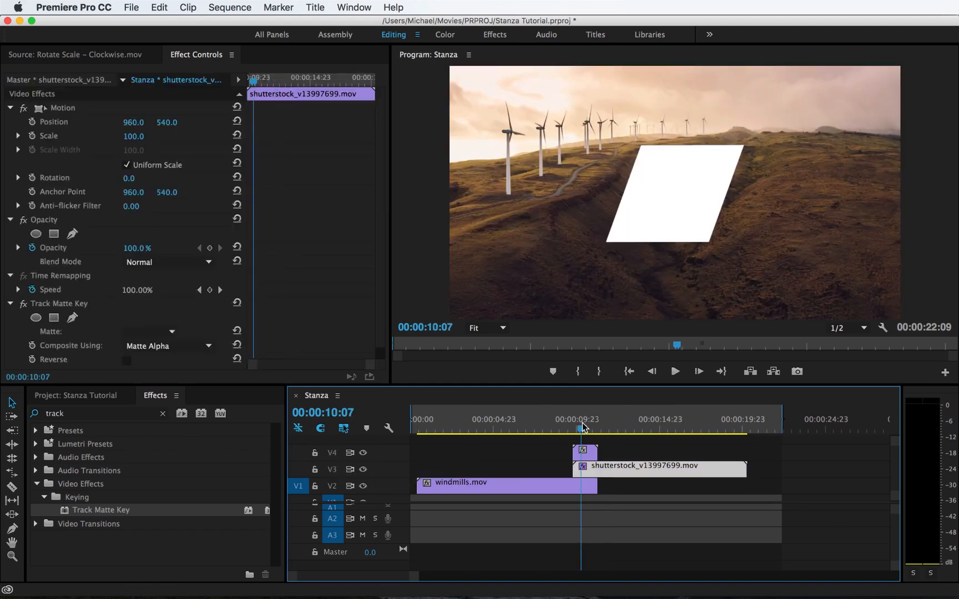
click(60, 306)
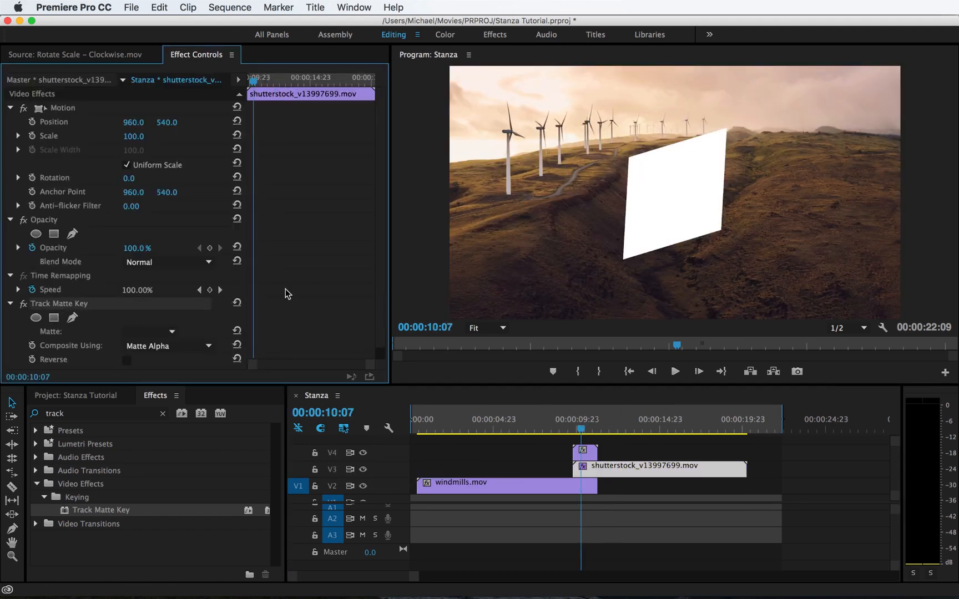
scroll(295, 295, down, 1)
click(146, 319)
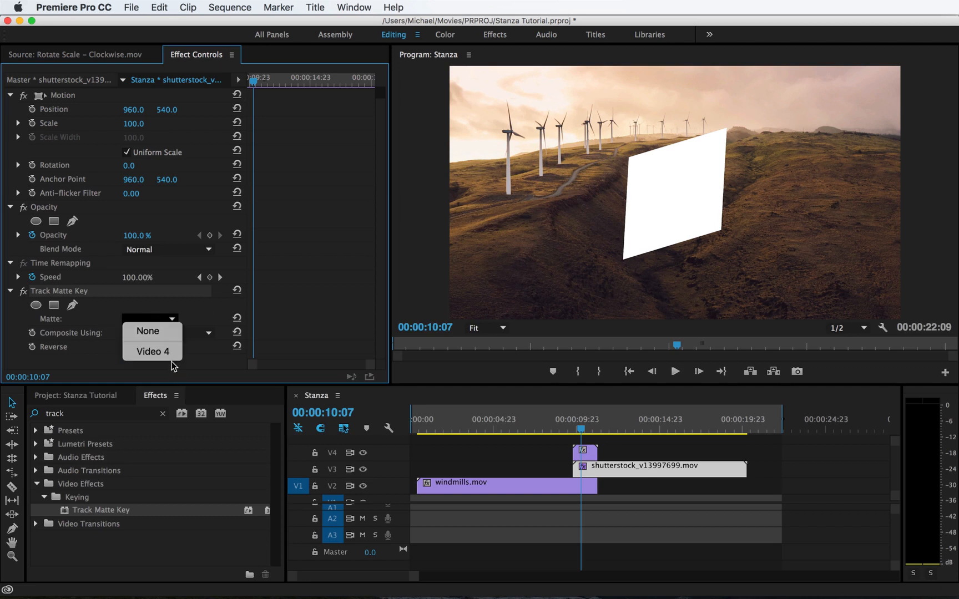
click(171, 356)
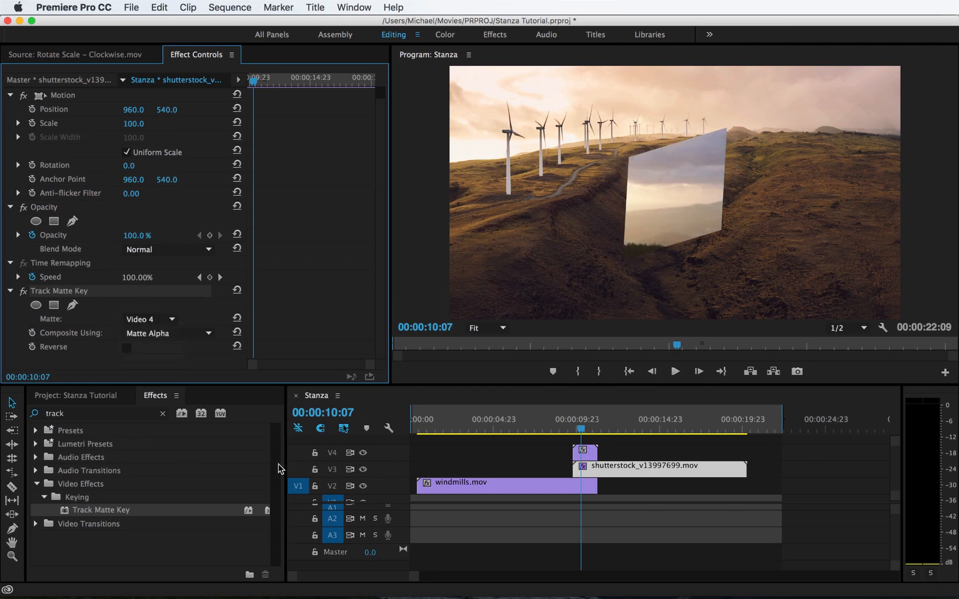
Step: Check the matte clip on V4 against the Track Matte Key's matte track, and play back the transition between the two shots
click(588, 456)
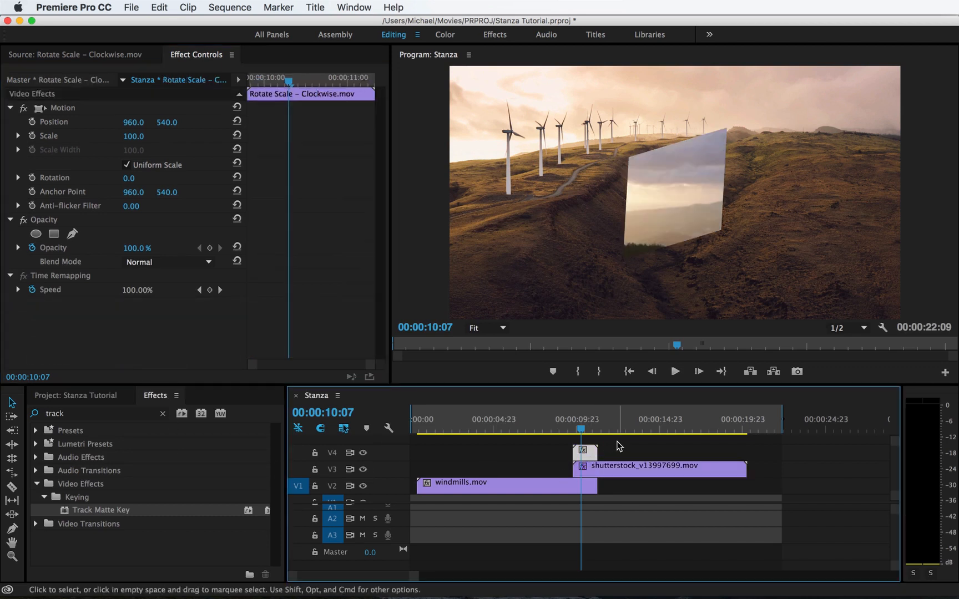
click(635, 475)
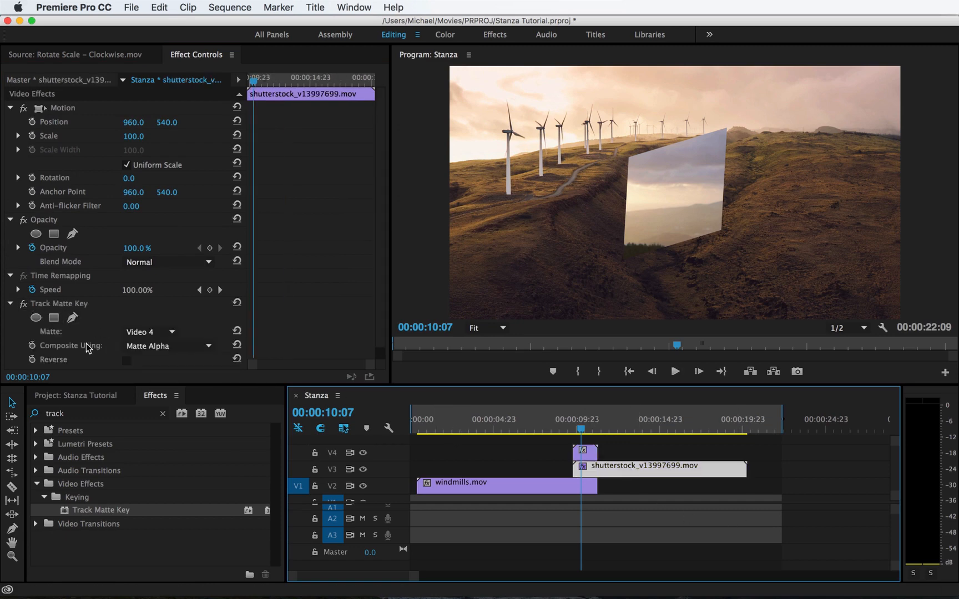
click(148, 333)
click(232, 324)
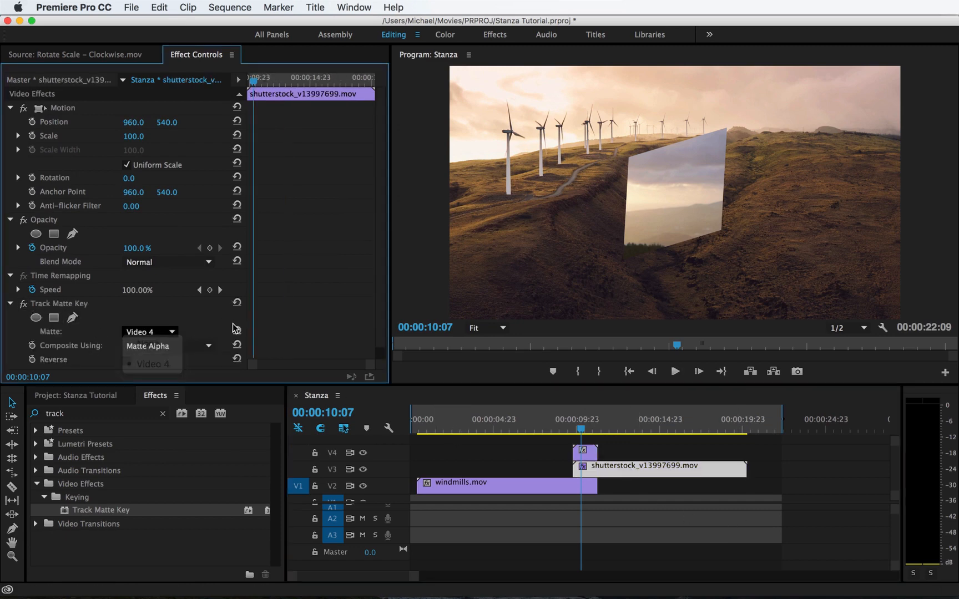
click(568, 424)
key(space)
key(space)
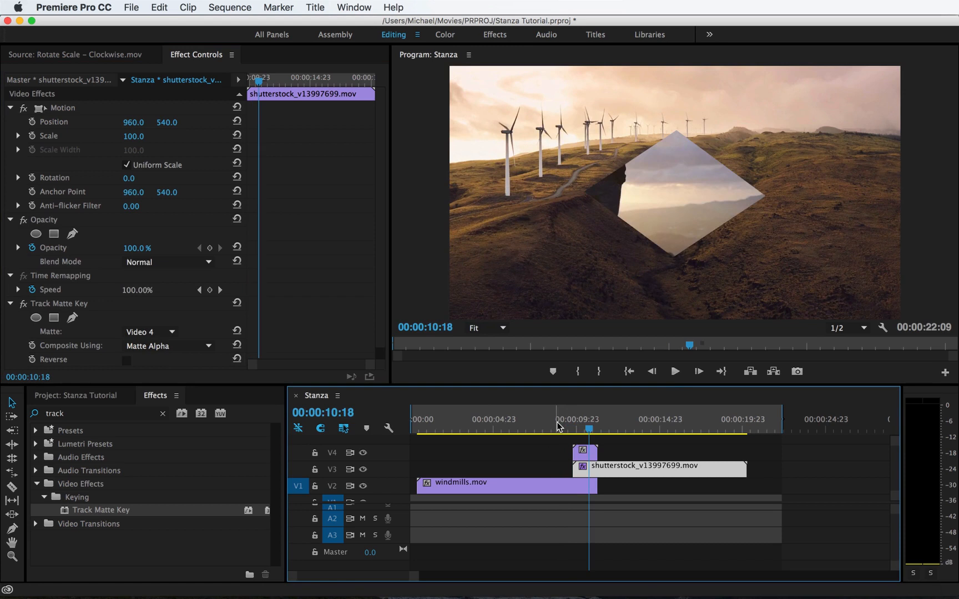
click(556, 425)
key(space)
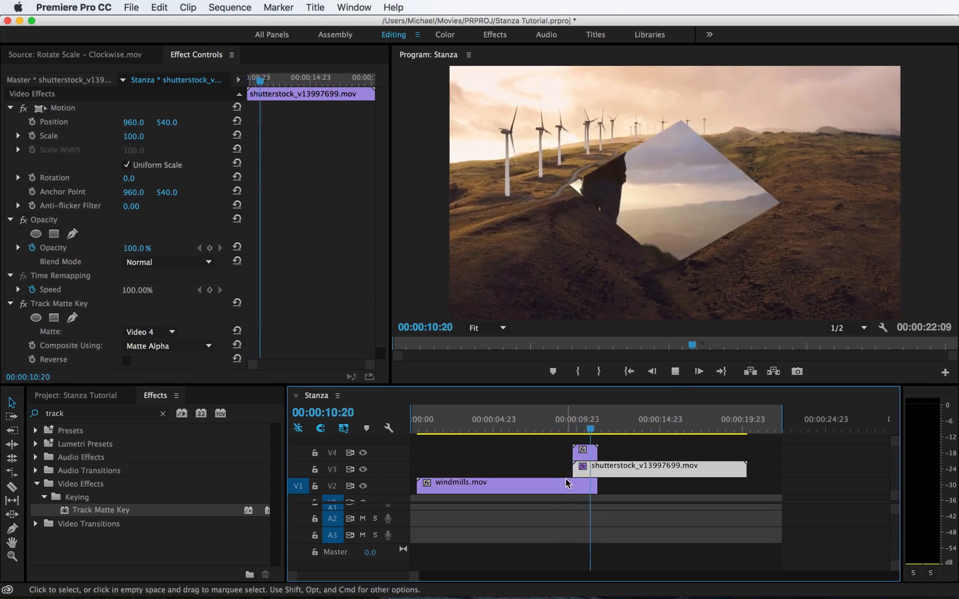
key(space)
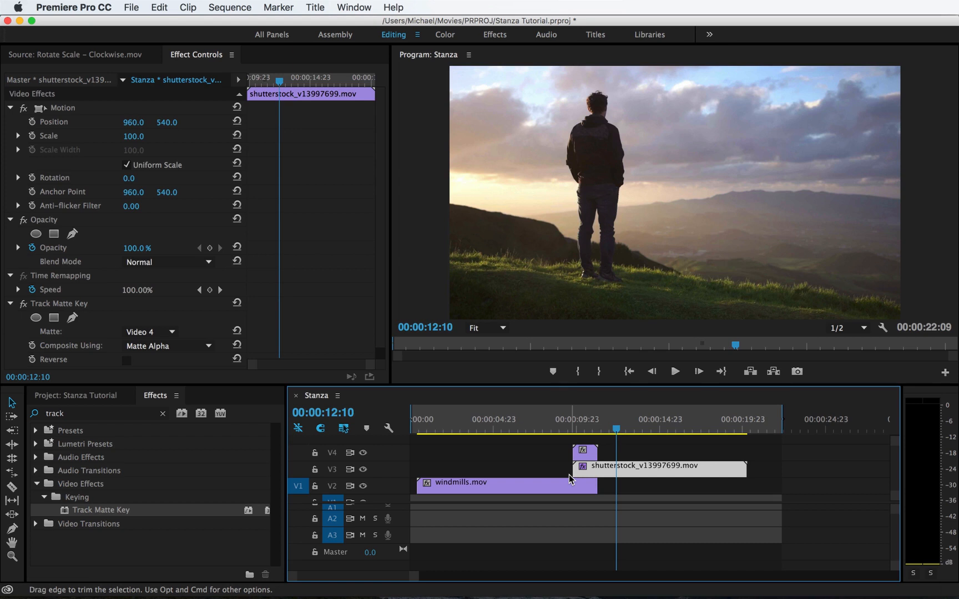
Step: Delete windmills.mov, move shutterstock_v13997699.mov to the start of track V1 and play the sequence from the beginning
click(555, 488)
key(Delete)
drag(611, 469, 477, 495)
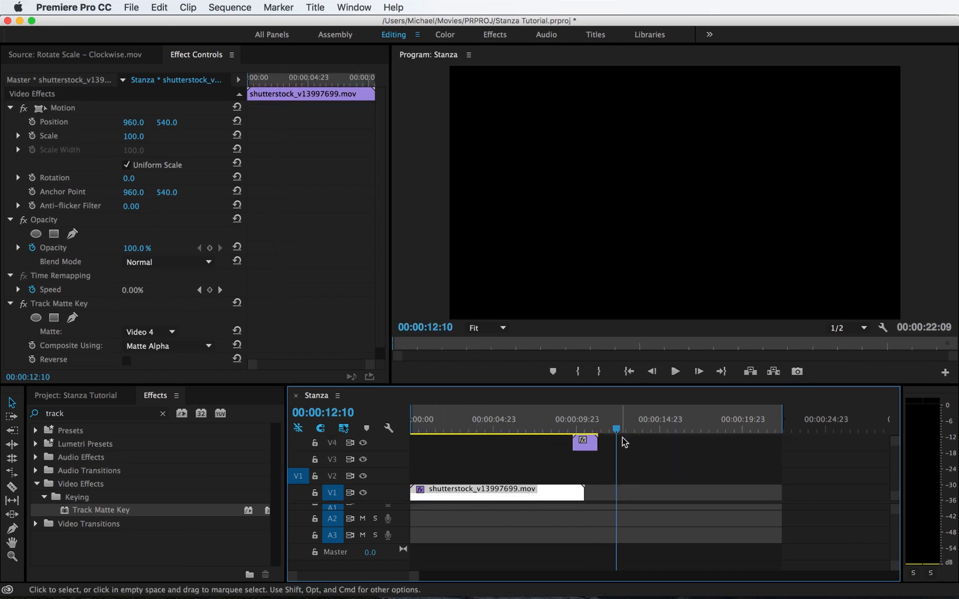
key(Home)
key(space)
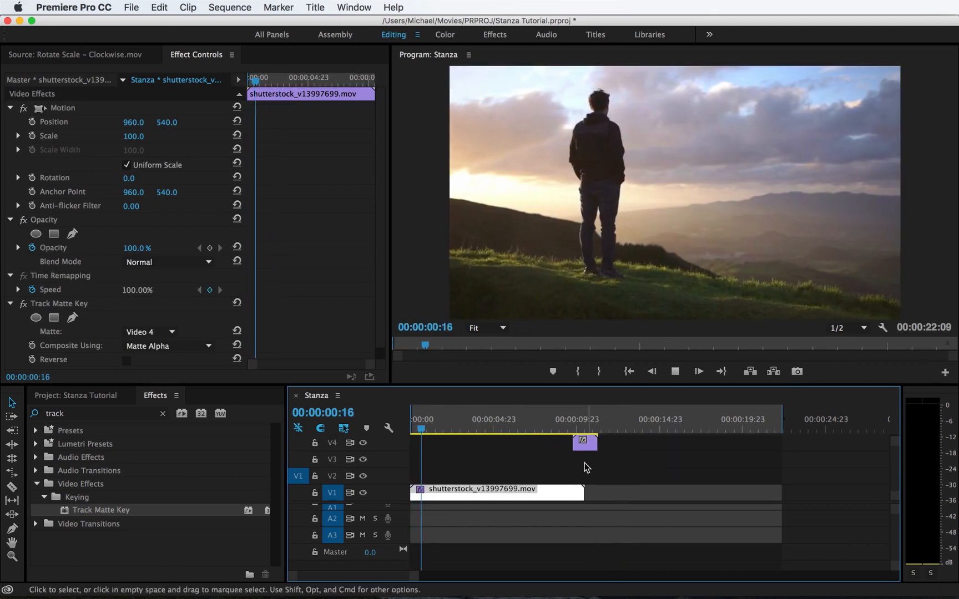
Step: Place the Rotate Scale - Clockwise matte on V2 at the sequence start, above shutterstock_v13997699.mov, and play the overlap to 00:00:01:03
drag(585, 442, 420, 476)
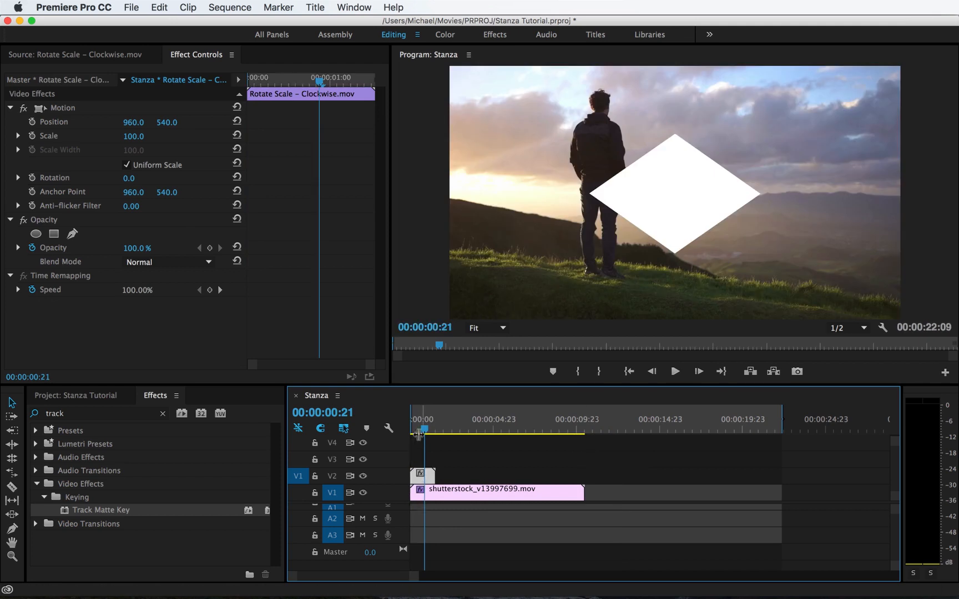
drag(424, 429, 389, 427)
key(=)
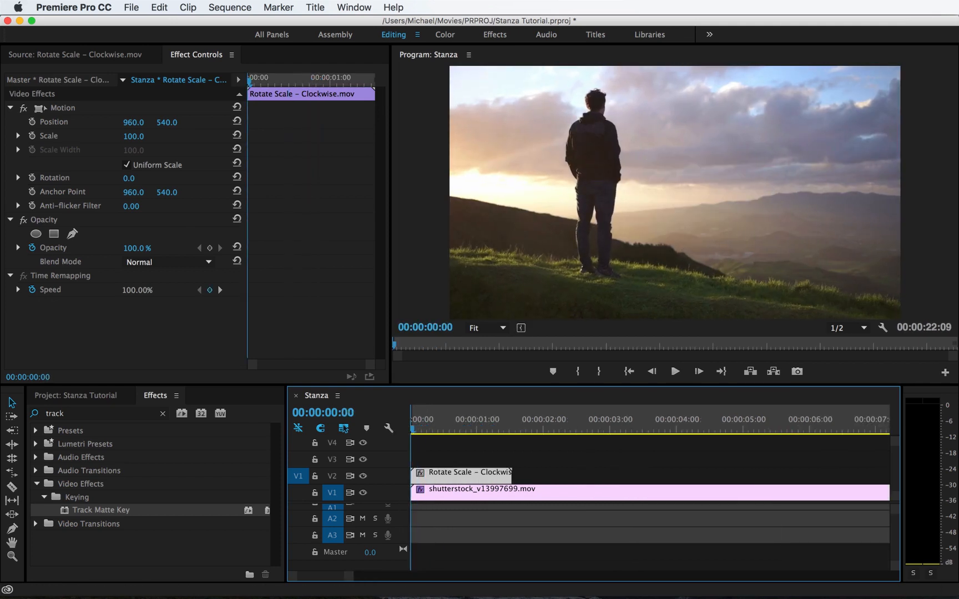
click(426, 491)
shift+click(429, 479)
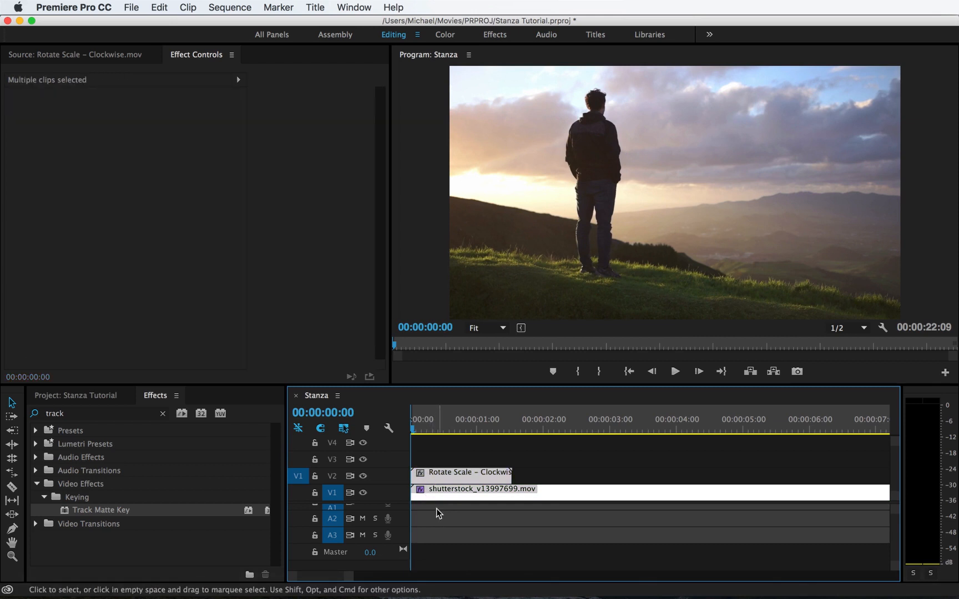
key(space)
click(537, 450)
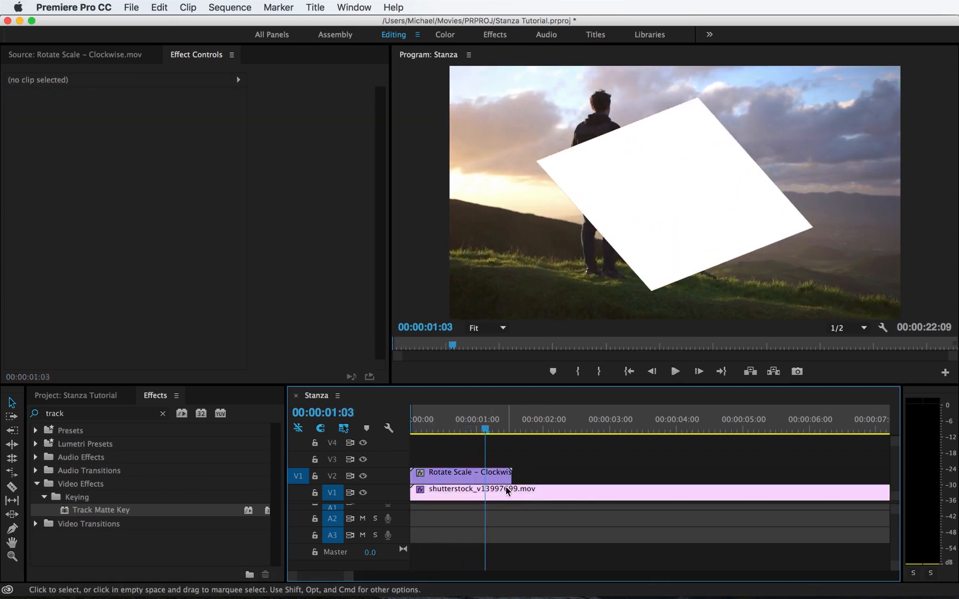
Step: Set the Track Matte Key's matte on shutterstock_v13997699.mov to Video 2
click(507, 491)
click(60, 305)
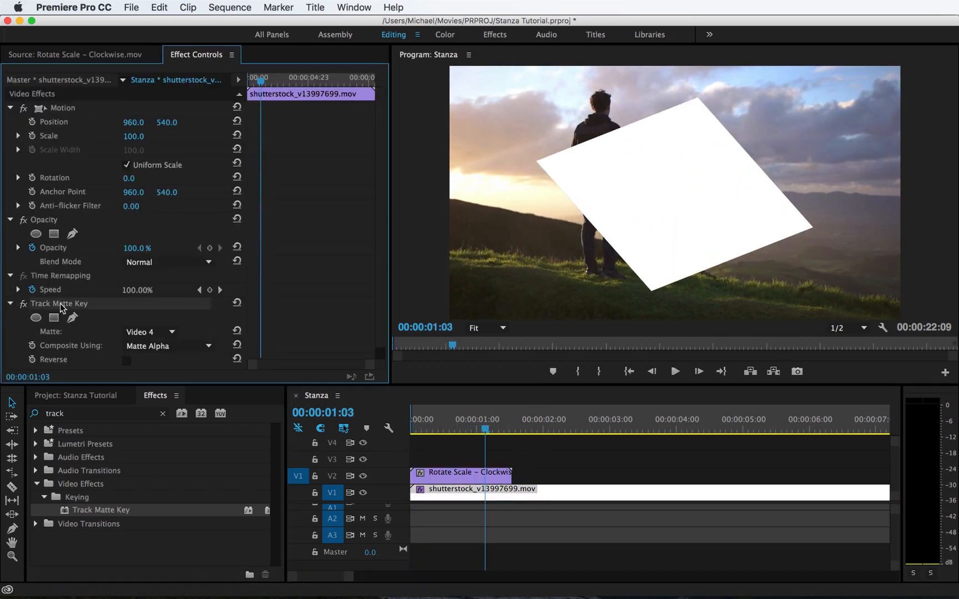
scroll(296, 278, down, 1)
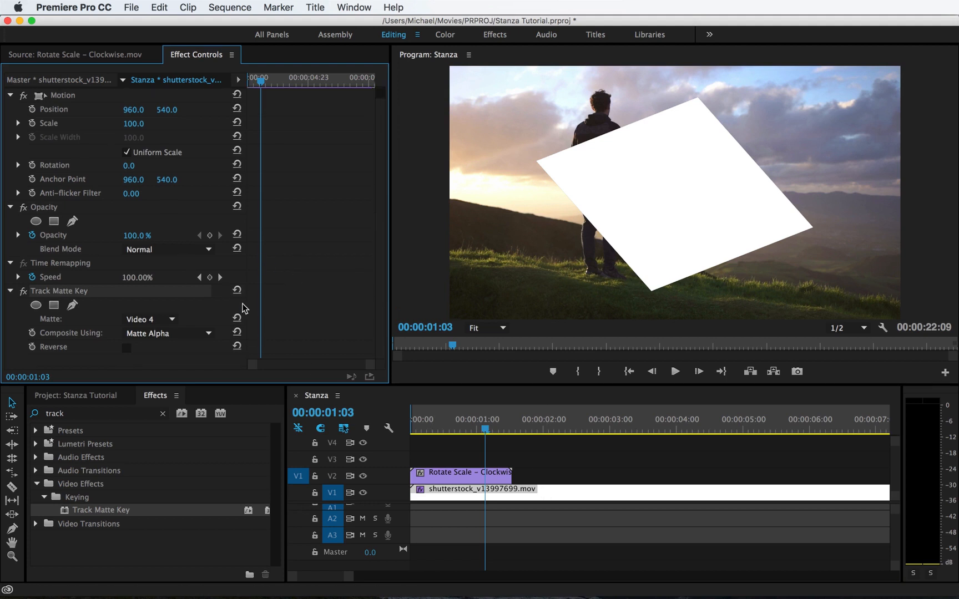
click(170, 320)
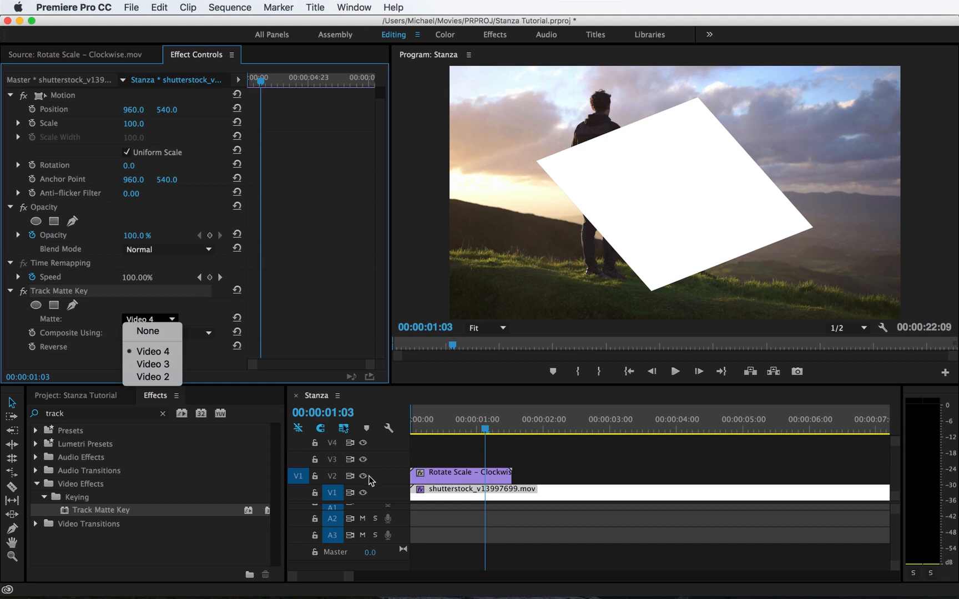
click(166, 377)
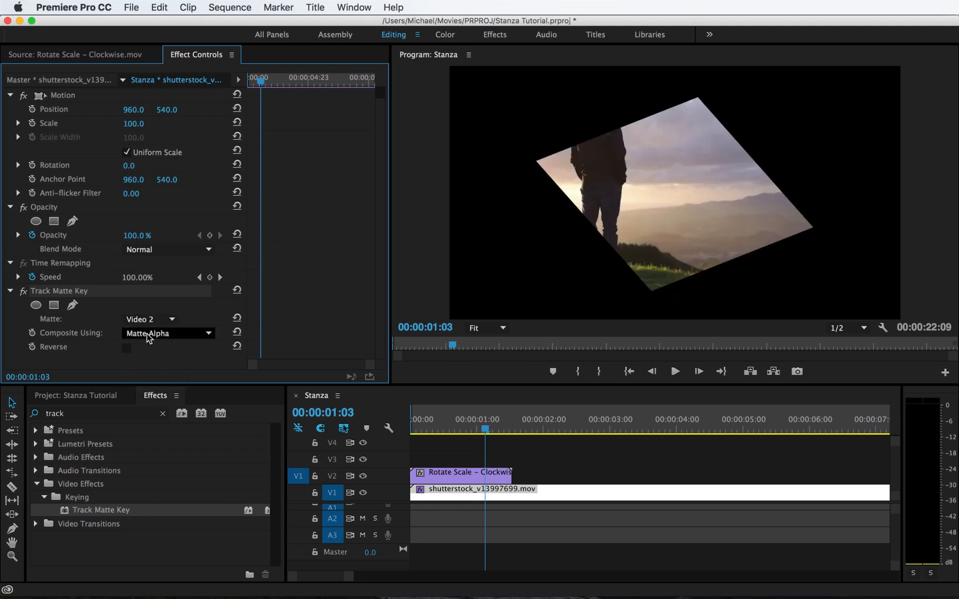
Step: Play the sequence from the start to review shutterstock_v13997699.mov being revealed from black by the matte, and clear the clip selection
drag(453, 419, 381, 422)
key(space)
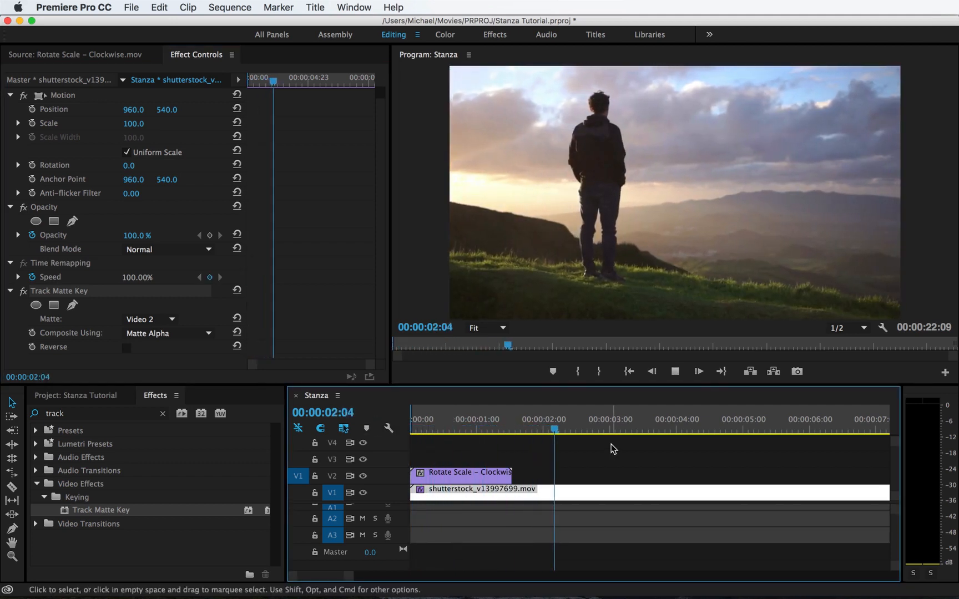
key(space)
click(609, 450)
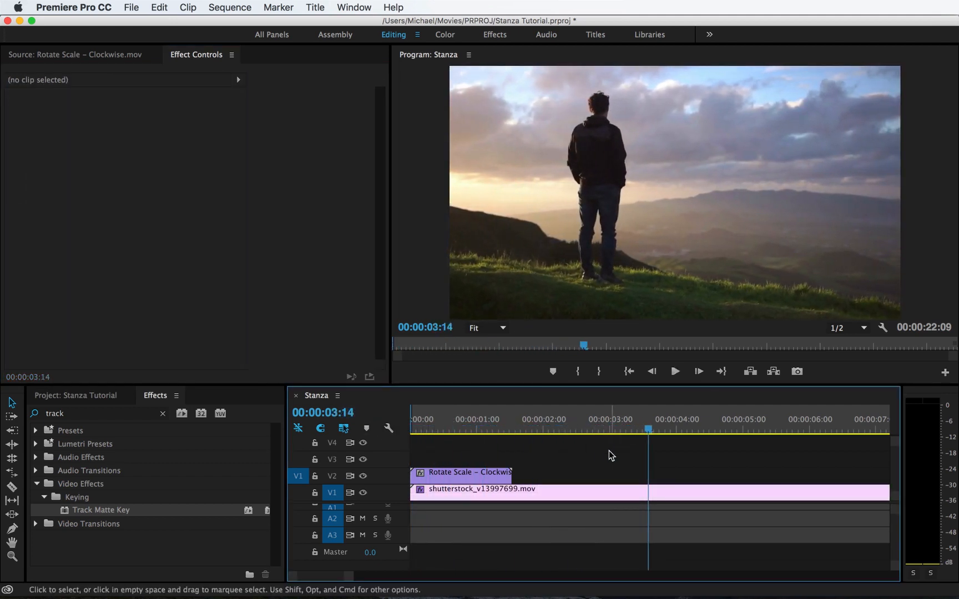
Step: Move the Rotate Scale - Clockwise matte on V2 so it ends with shutterstock_v13997699.mov, and play the overlap
key(minus)
key(minus)
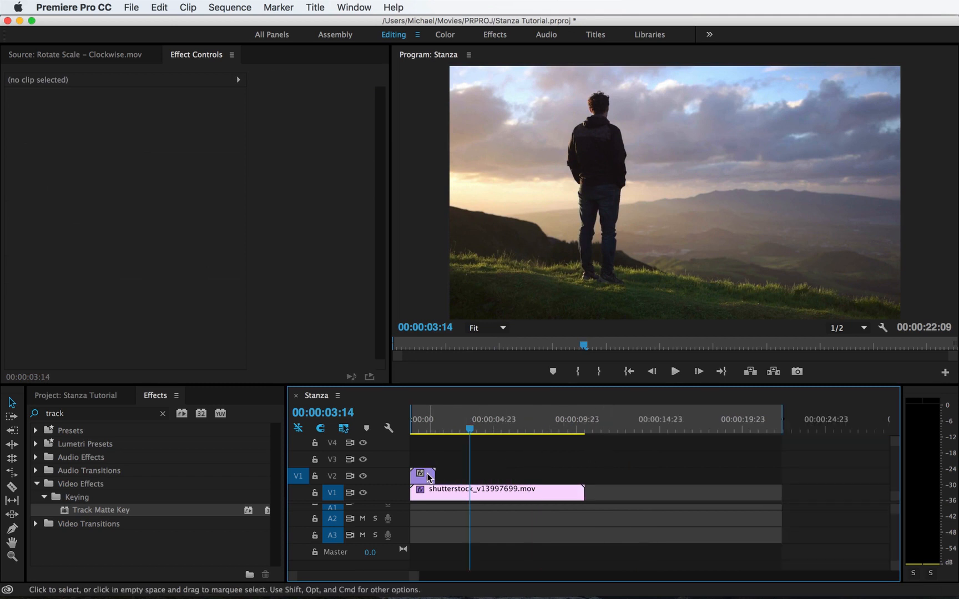
drag(431, 477, 583, 478)
click(579, 420)
key(equal)
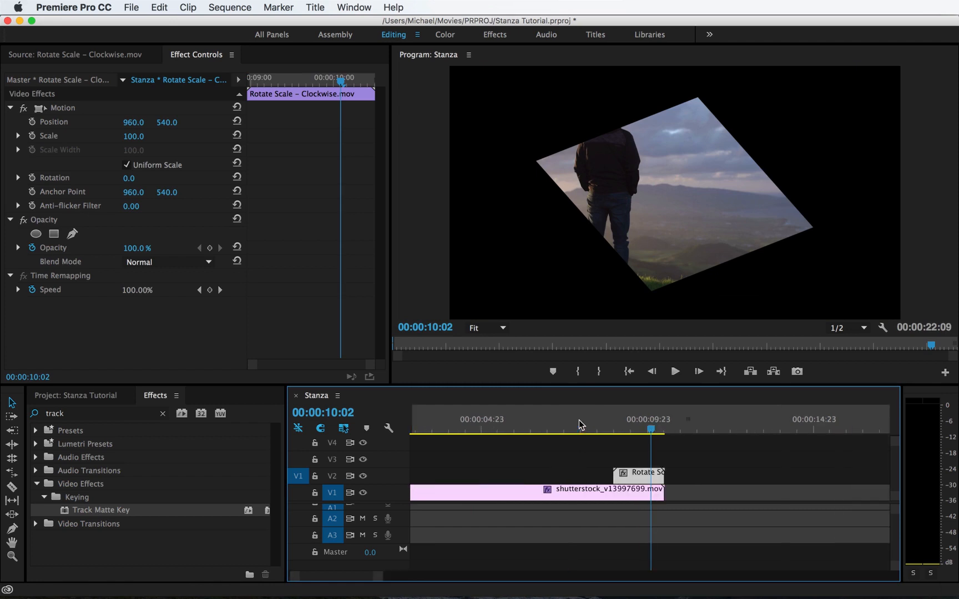
key(equal)
key(space)
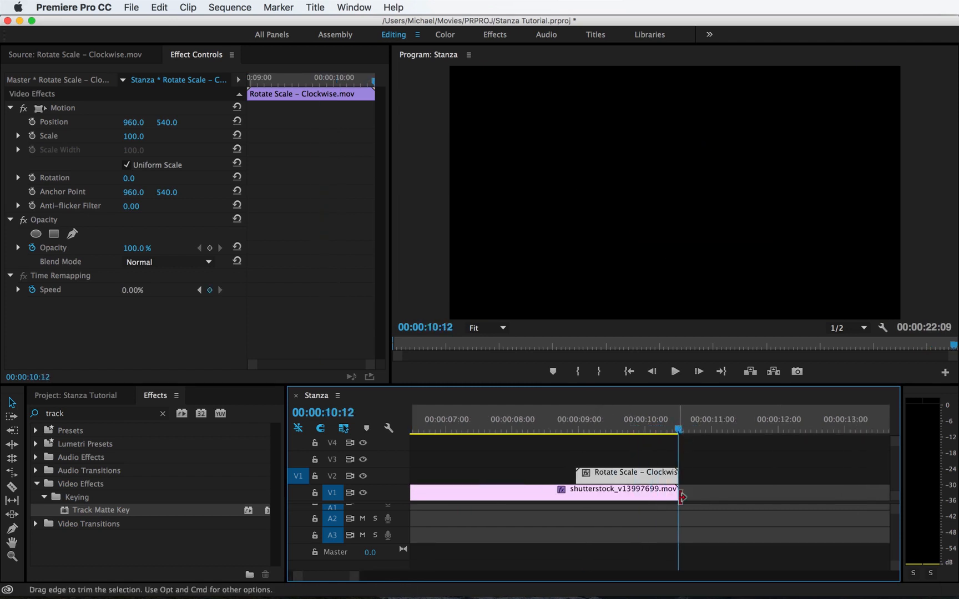
Step: Replay the end of shutterstock_v13997699.mov from before the matte to review the key, and clear the clip selection
drag(646, 420, 566, 427)
key(space)
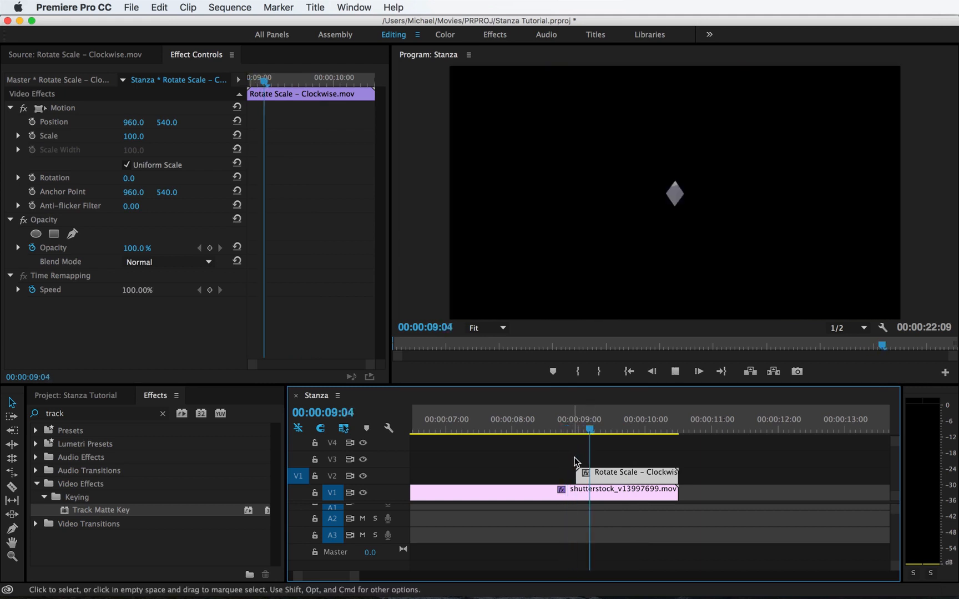
click(498, 421)
key(space)
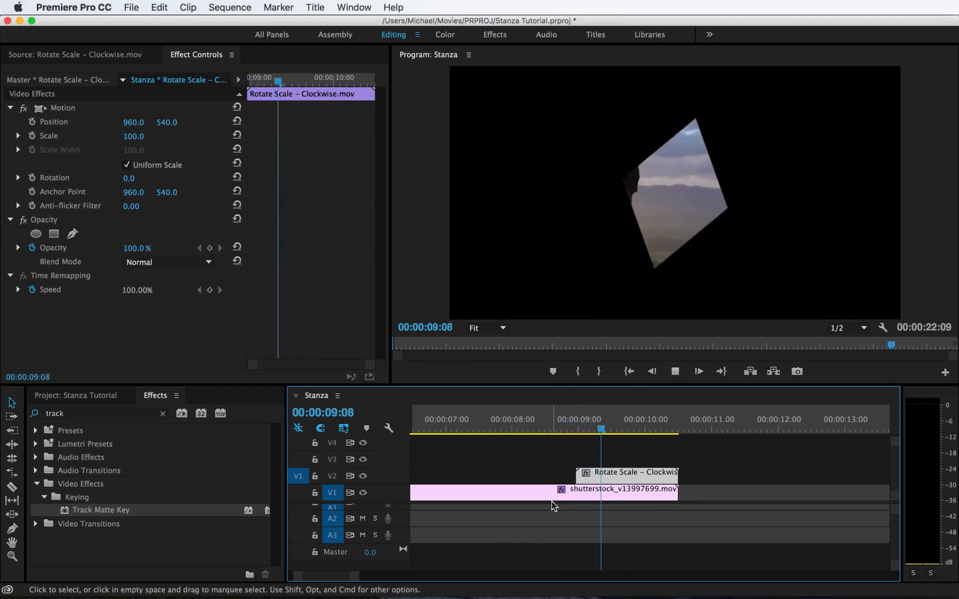
key(space)
click(747, 450)
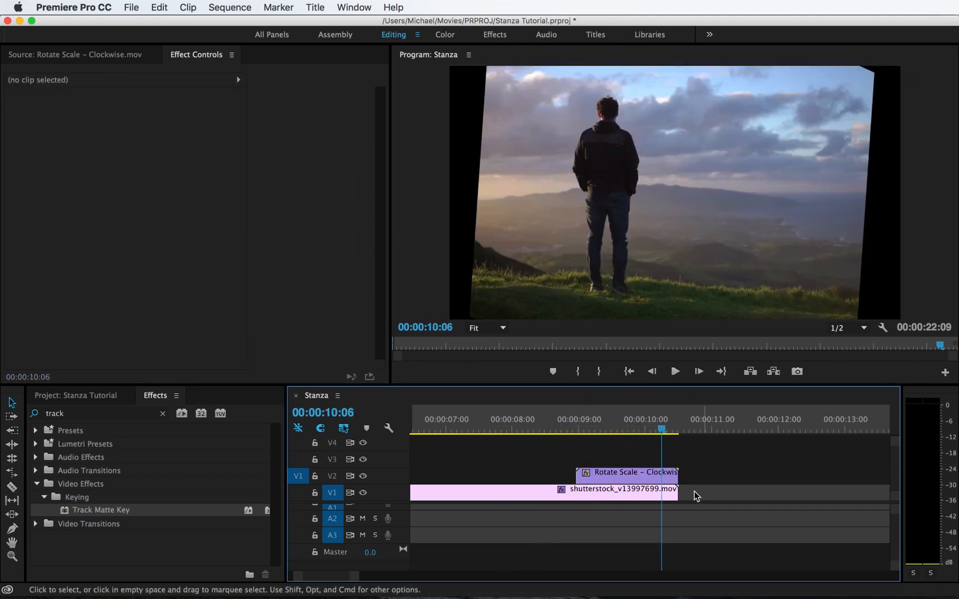
Step: Set the Track Matte Key on shutterstock_v13997699.mov to composite using Matte Luma and enable Reverse
click(588, 495)
scroll(311, 272, down, 1)
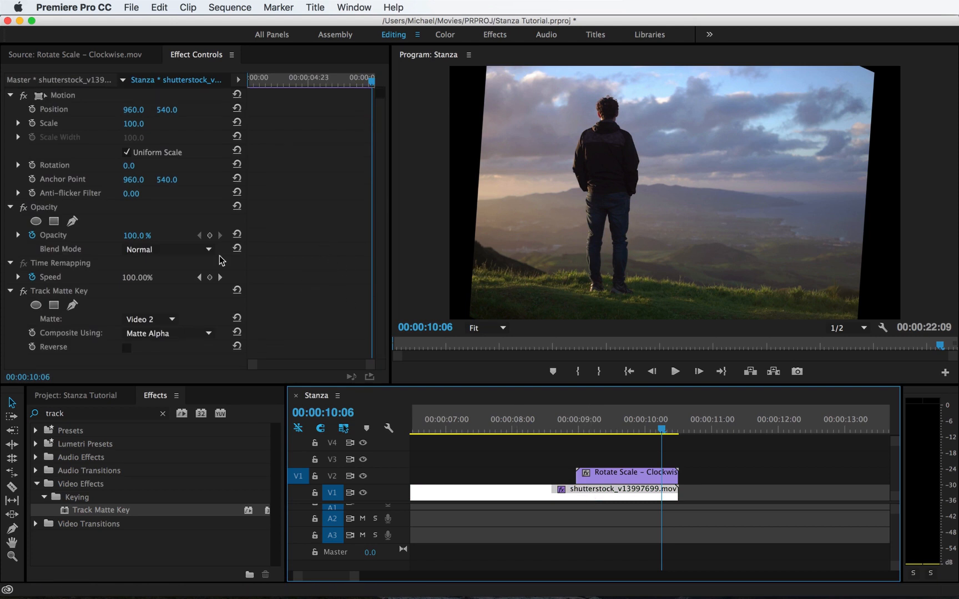
click(56, 292)
click(170, 335)
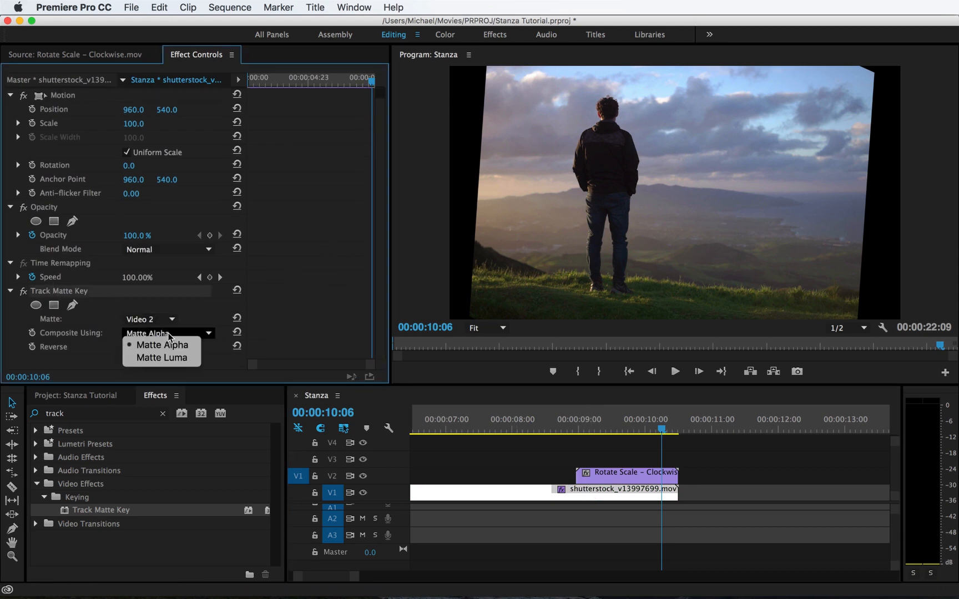
click(184, 360)
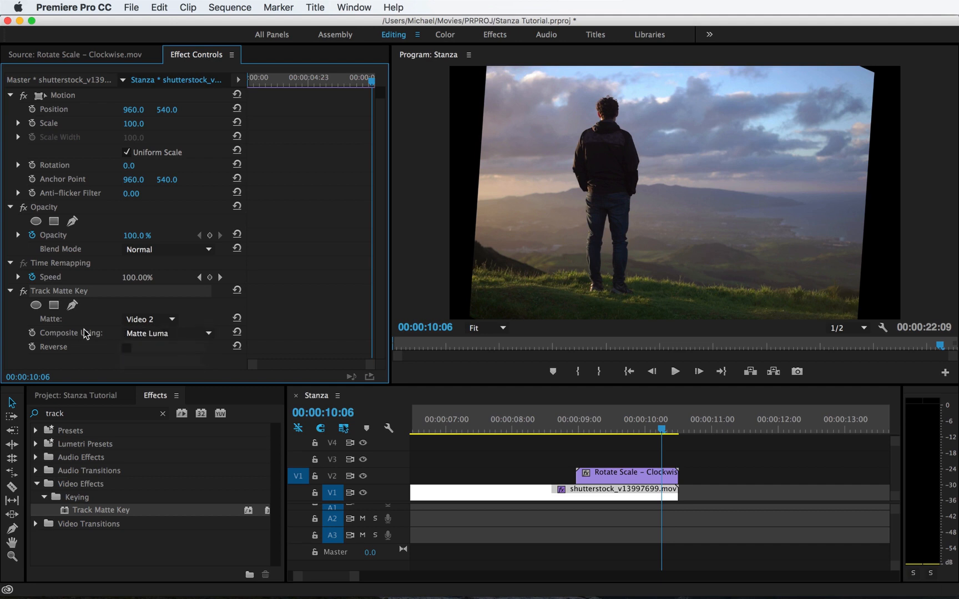
click(126, 349)
Step: Play the sequence from 00:00:08:10 to review the reversed matte closing shutterstock_v13997699.mov to black
click(539, 428)
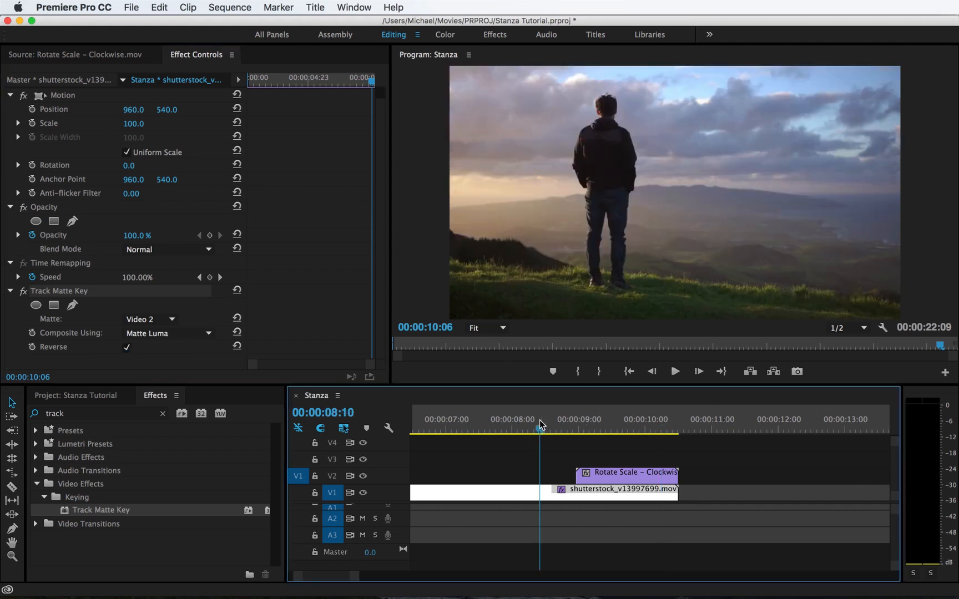
key(space)
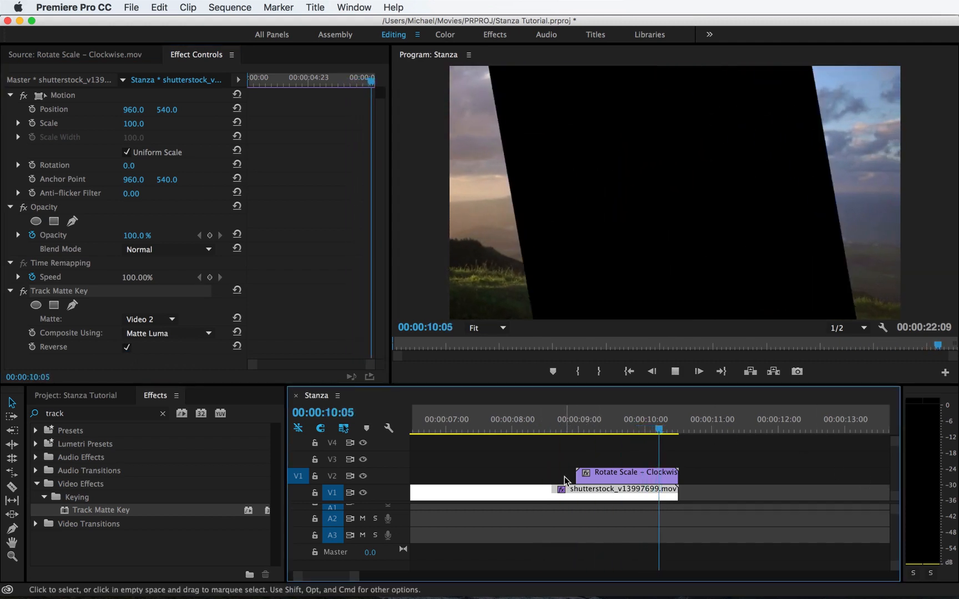
click(516, 432)
key(space)
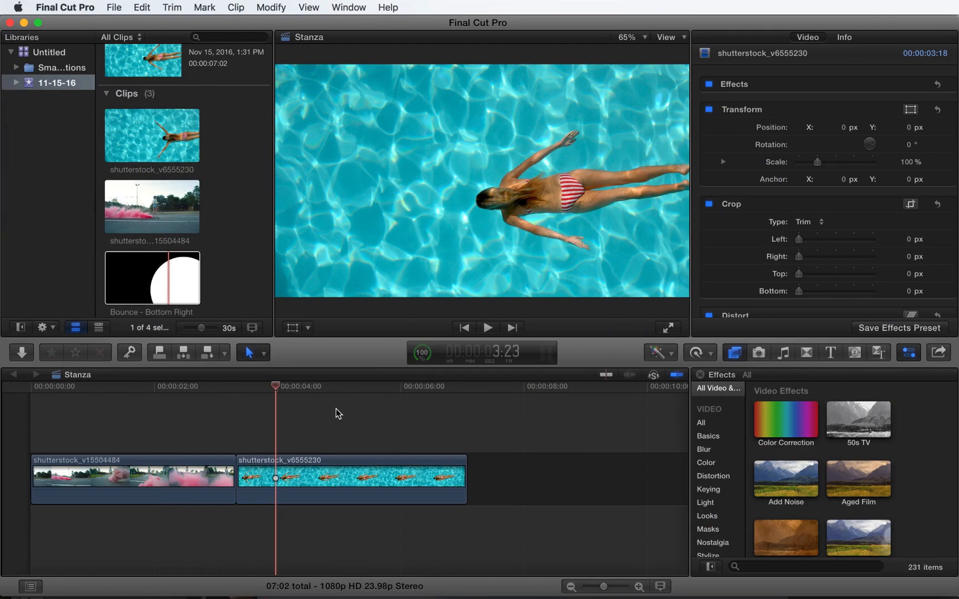
Step: In Final Cut Pro, place the Bounce - Bottom Right matte above shutterstock_v15504484 so both end together
mouse_move(275, 383)
mouse_down()
mouse_move(202, 390)
mouse_move(257, 390)
mouse_up()
click(163, 280)
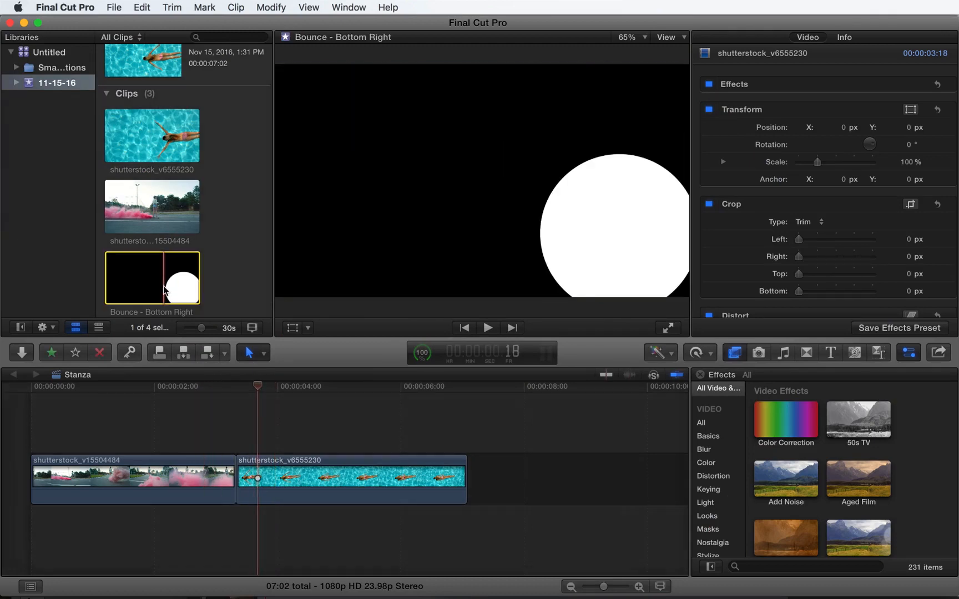
click(208, 428)
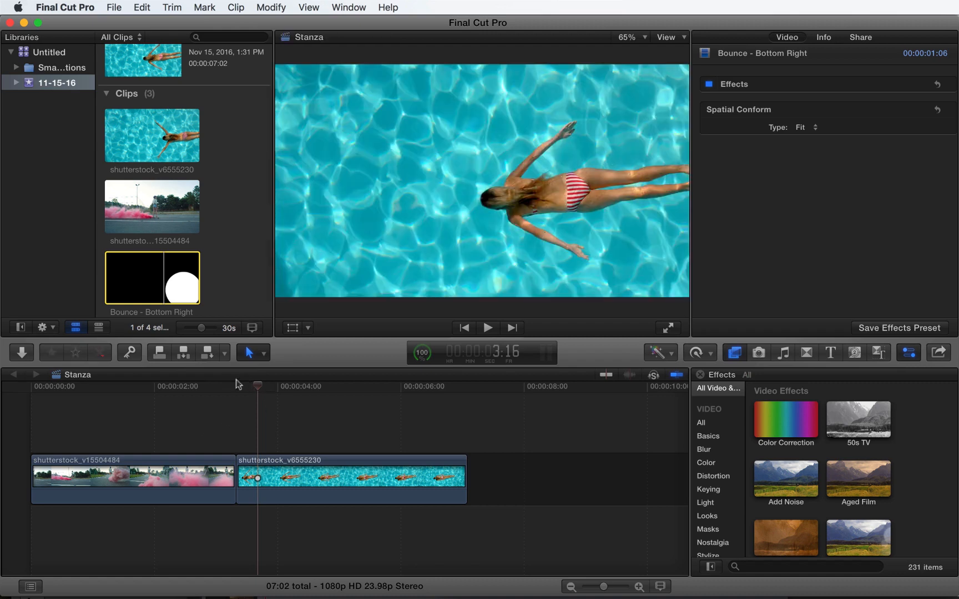
drag(171, 294, 162, 423)
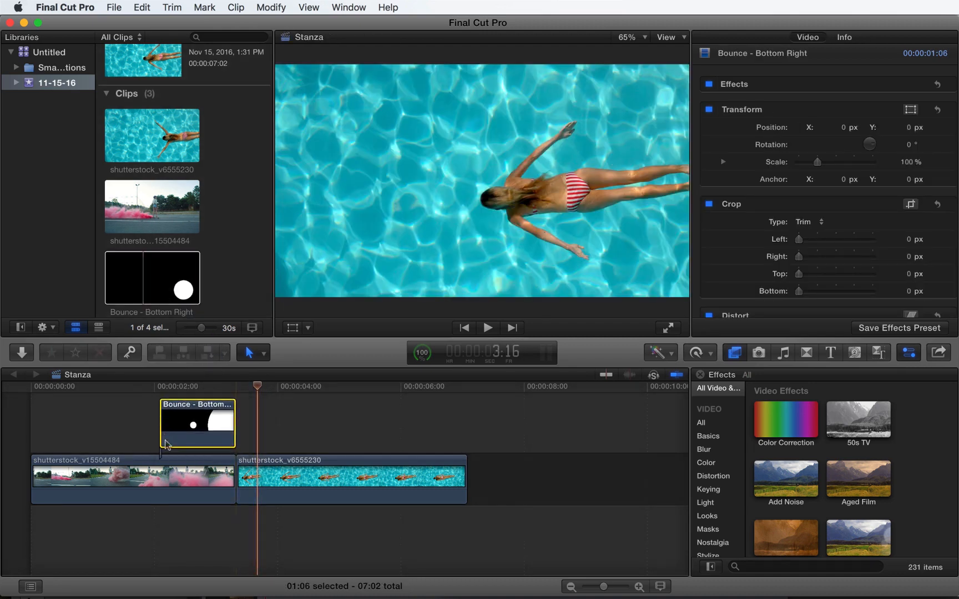
Step: Preview the matte over shutterstock_v15504484 at 2:19, select both clips briefly, and move the playhead to 4:06
click(195, 476)
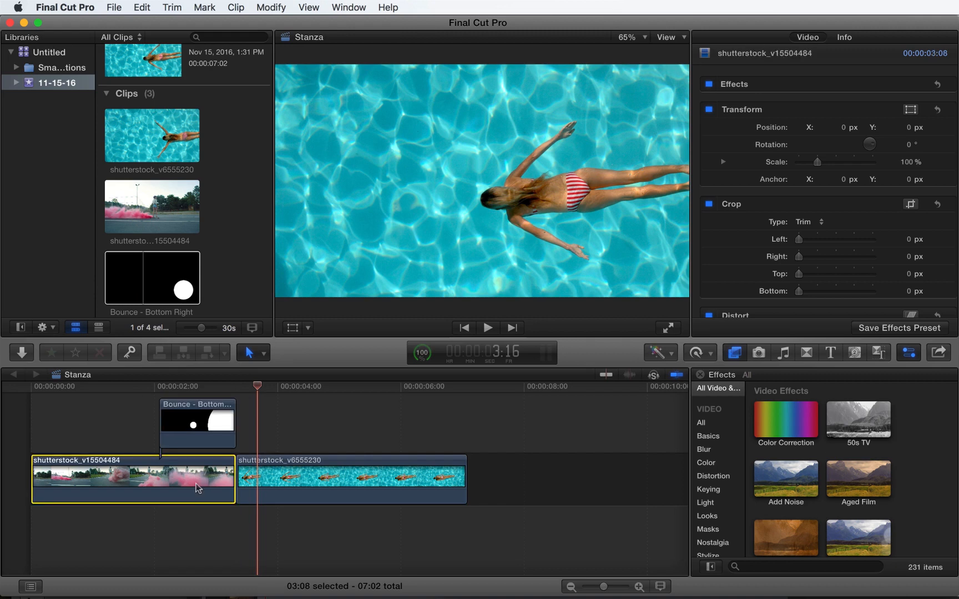
click(203, 386)
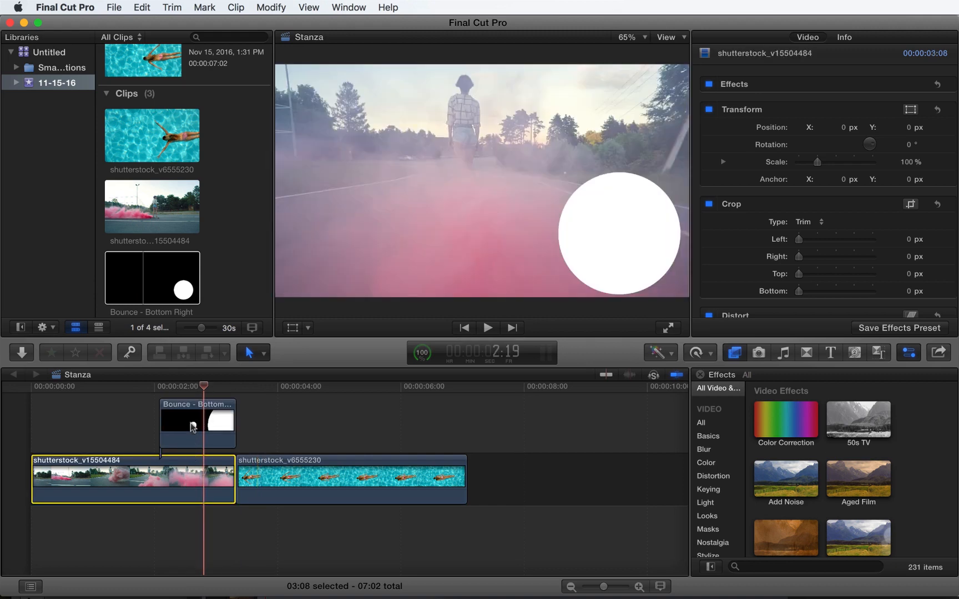
super+click(193, 427)
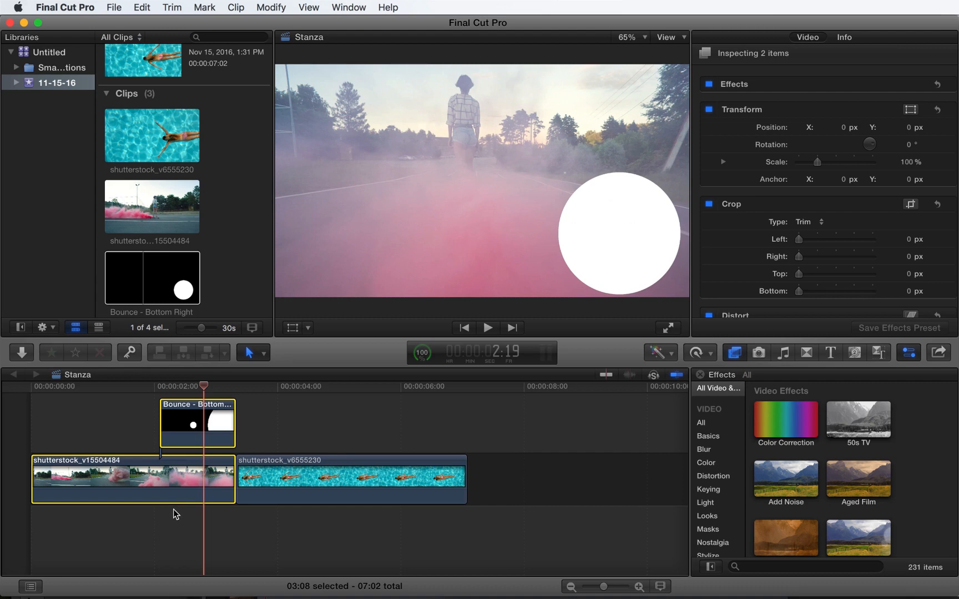
click(293, 439)
Step: Set the Bounce - Bottom Right clip's blend mode to Silhouette Alpha and check the cut-out at 2:18
click(198, 421)
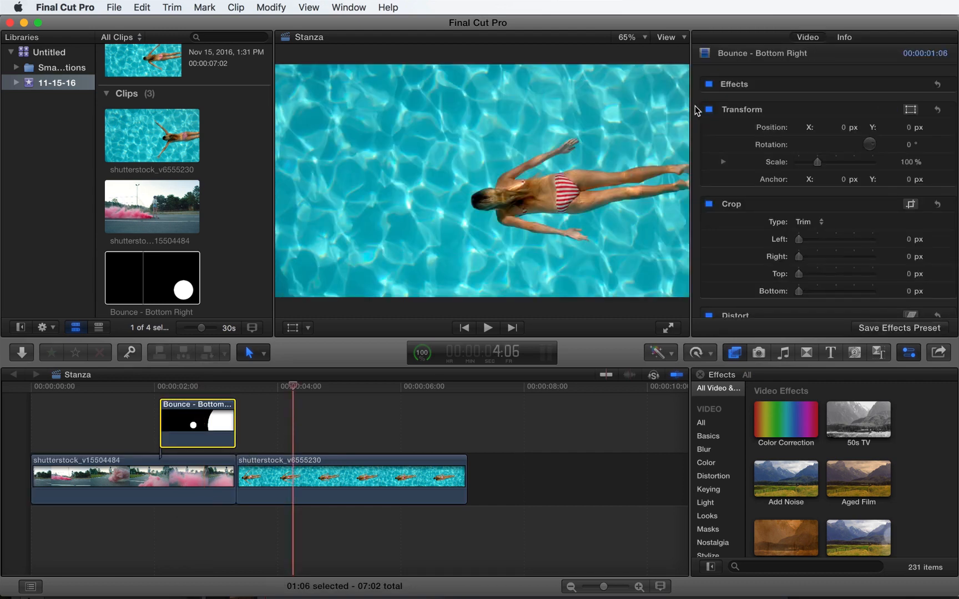
scroll(695, 108, down, 5)
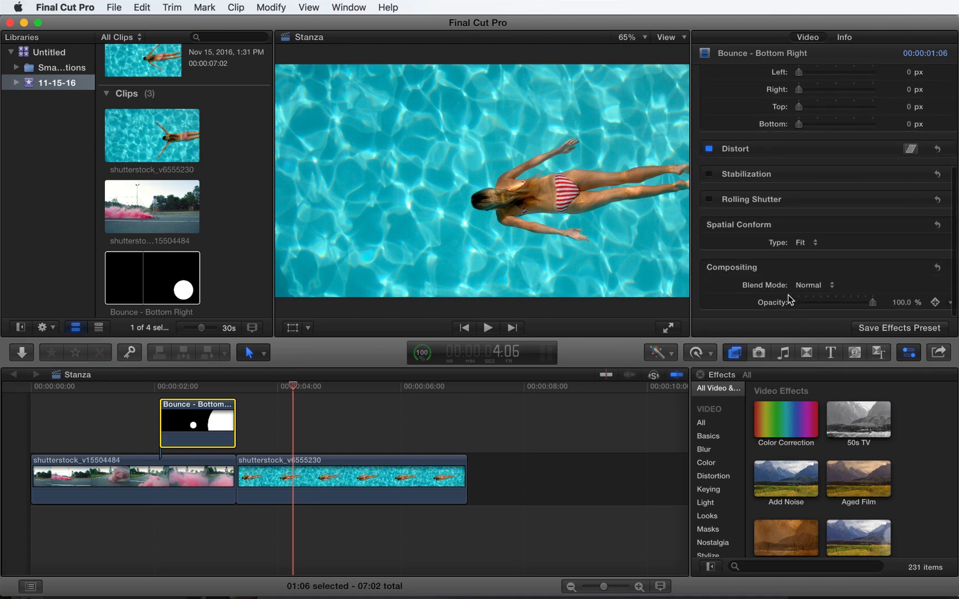
click(822, 286)
scroll(868, 371, down, 2)
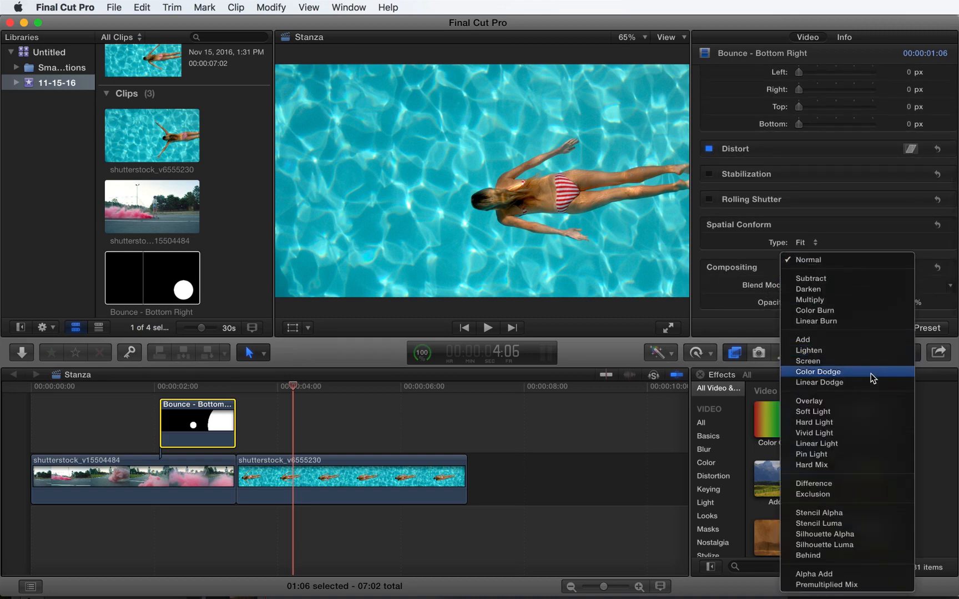
click(868, 534)
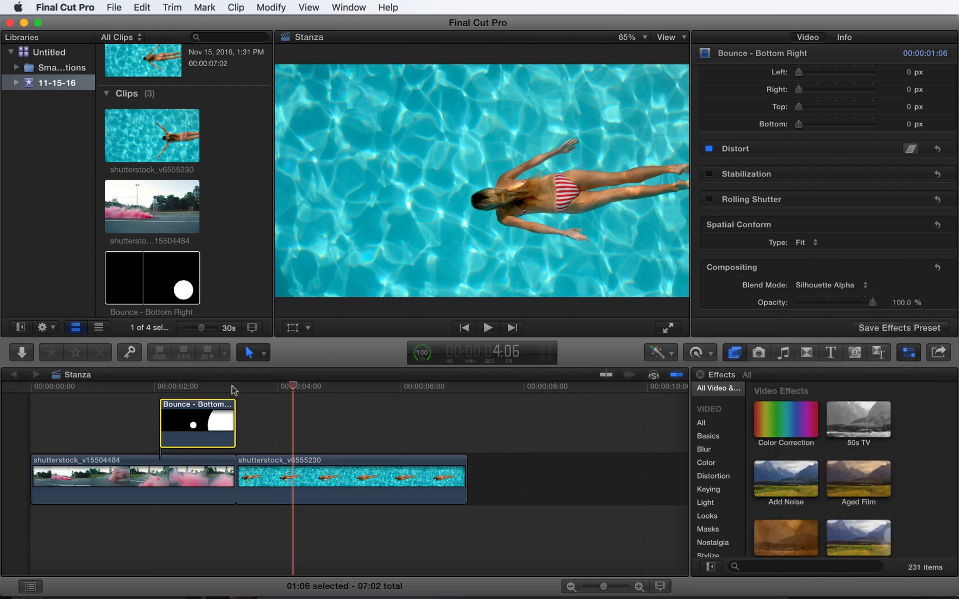
click(201, 388)
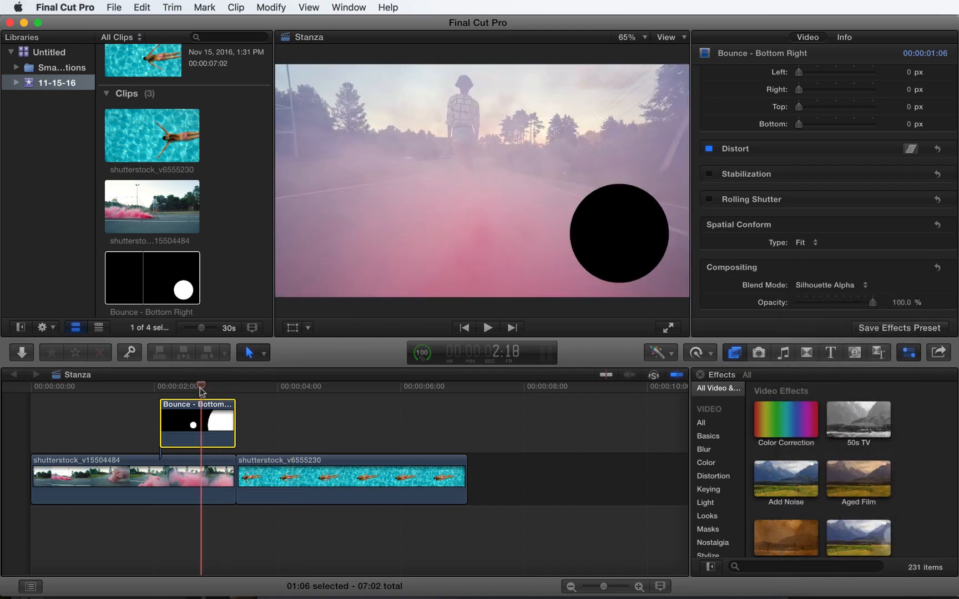
Step: Combine the Bounce - Bottom Right matte and shutterstock_v15504484 into a new compound clip named Stanza Clip
super+click(199, 481)
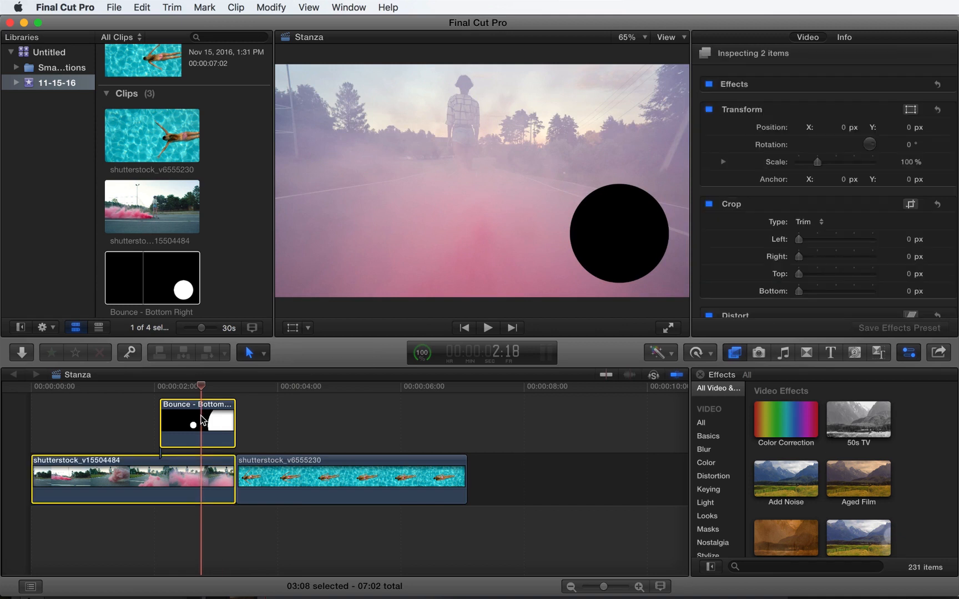
right_click(201, 418)
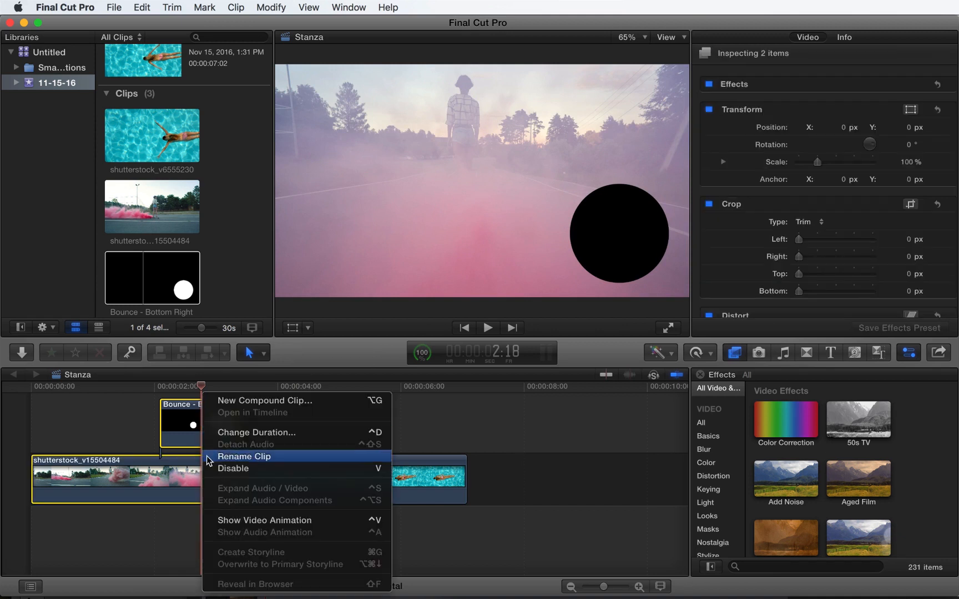
click(253, 401)
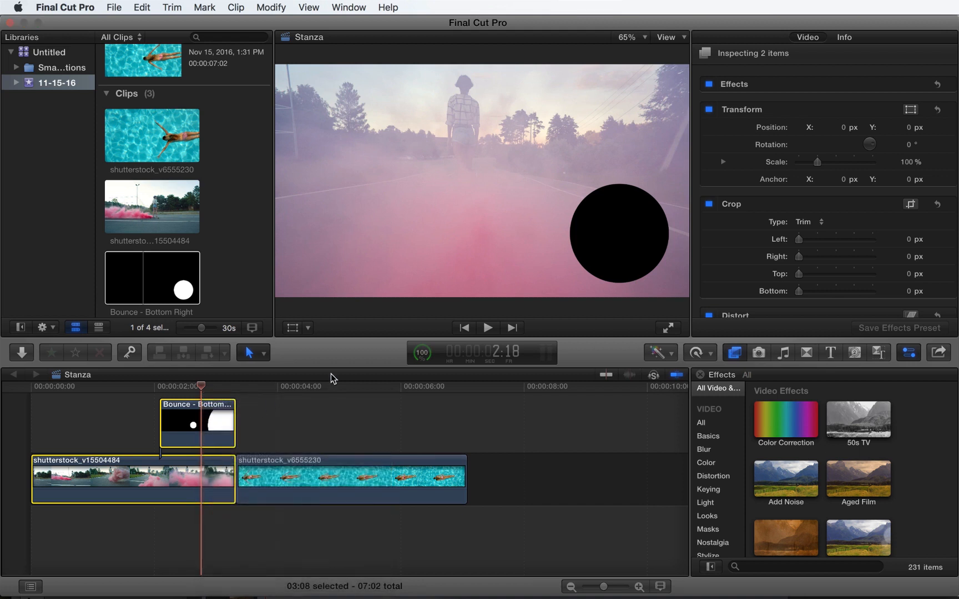
click(631, 87)
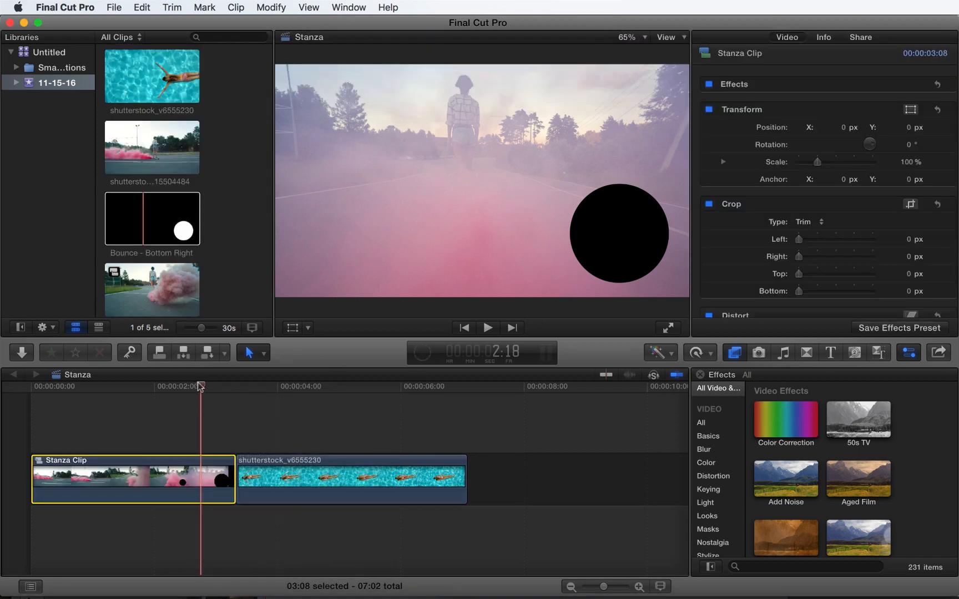
Step: Connect shutterstock_v6555230 beneath Stanza Clip from where the matte begins at 2:02, and play the transition
drag(201, 386, 158, 390)
click(339, 479)
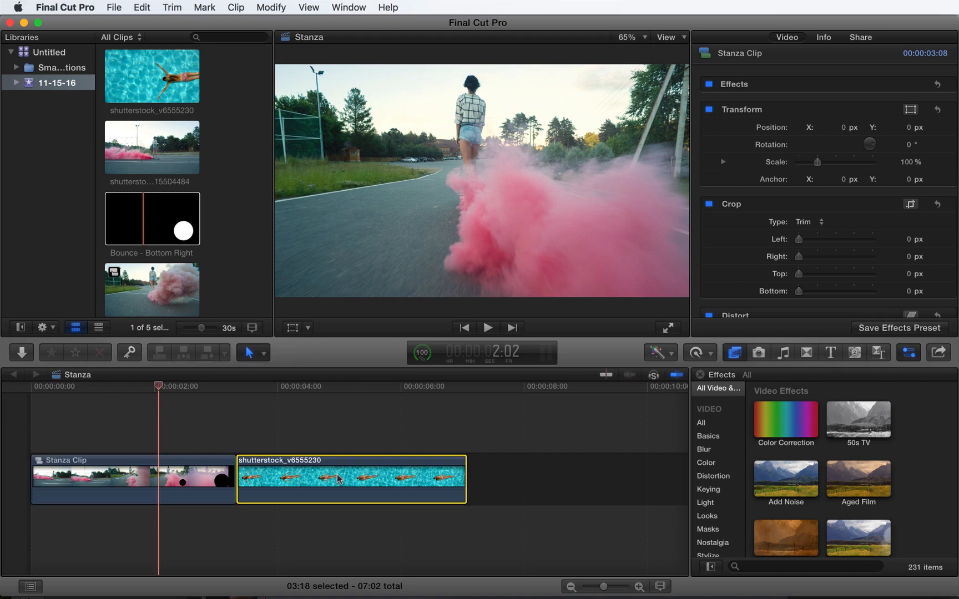
drag(337, 480, 268, 533)
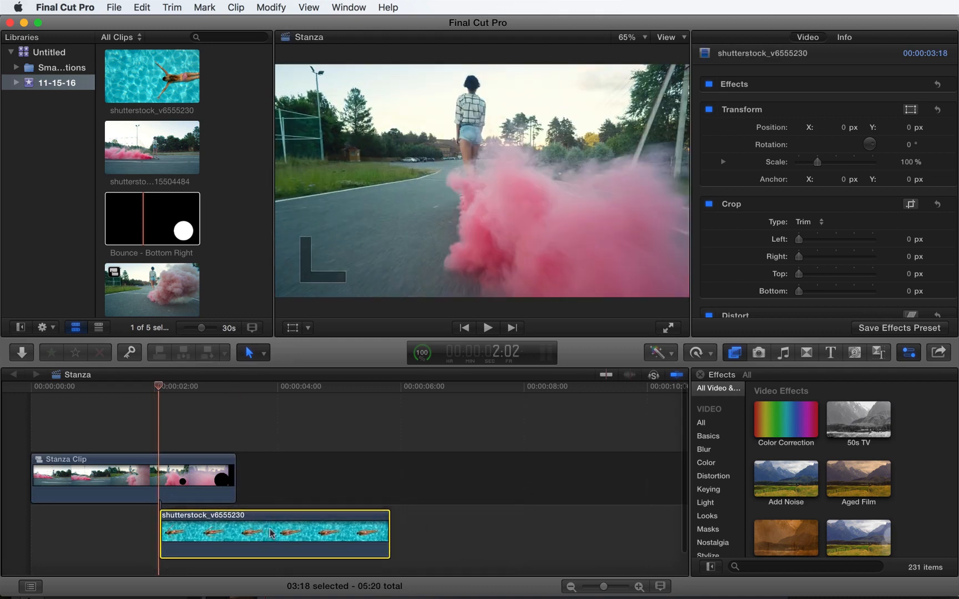
key(space)
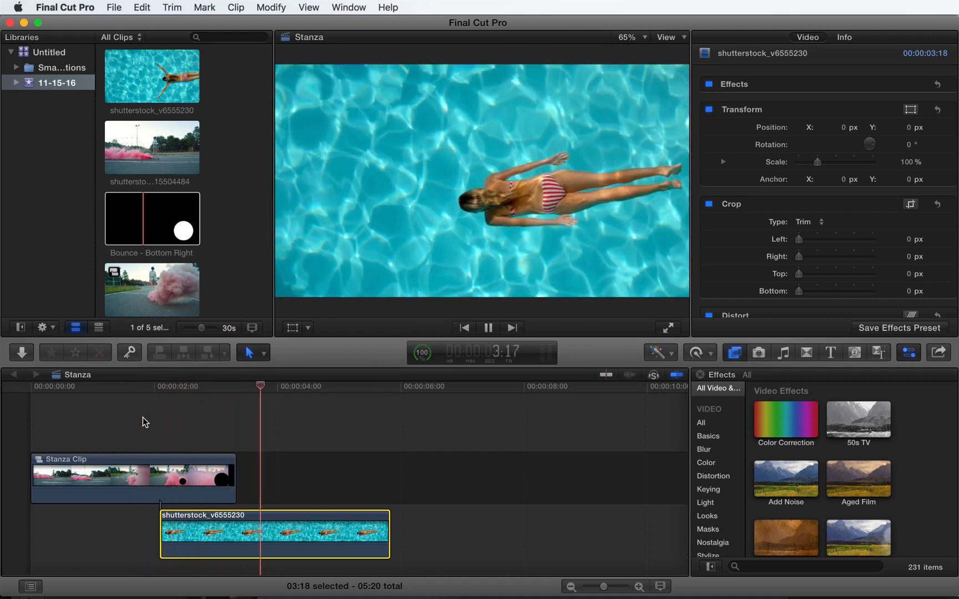
click(138, 384)
Step: Undo the repositioning of shutterstock_v6555230 and the creation of the Stanza Clip compound clip
key(super+z)
key(super+z)
key(super+z)
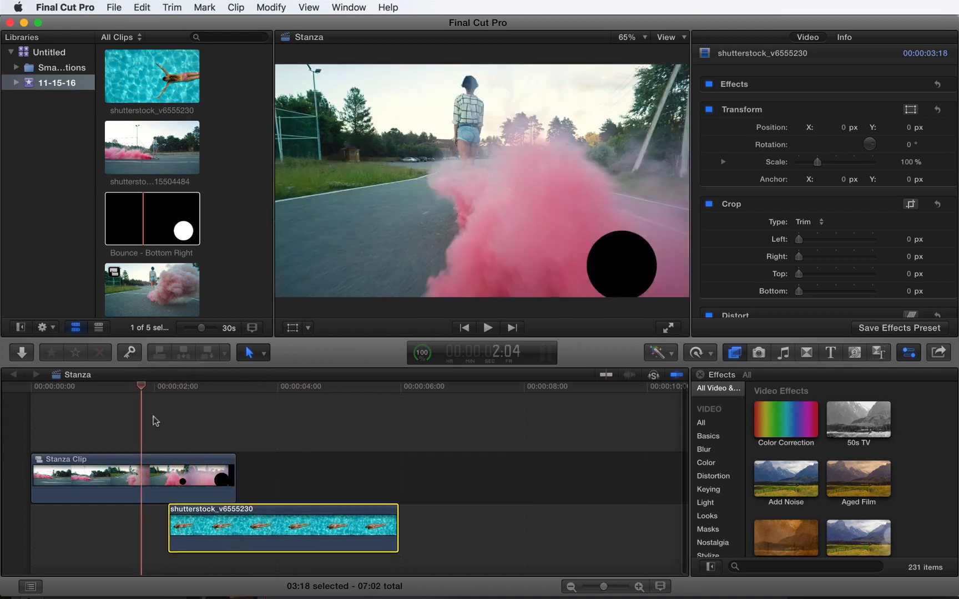
Step: Delete shutterstock_v6555230 from the timeline, keeping shutterstock_v15504484 and the Bounce - Bottom Right matte
click(205, 427)
click(200, 475)
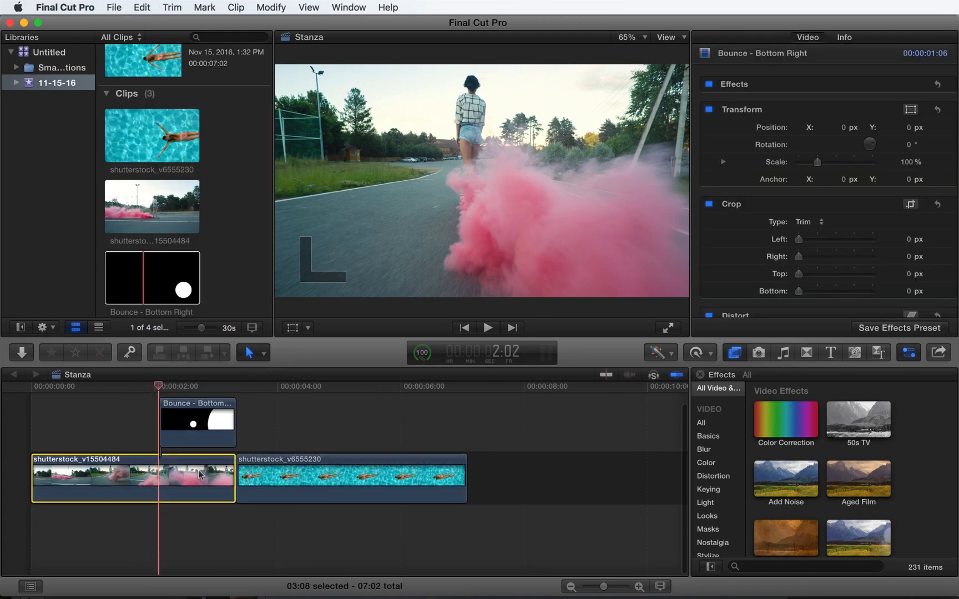
click(293, 479)
key(Delete)
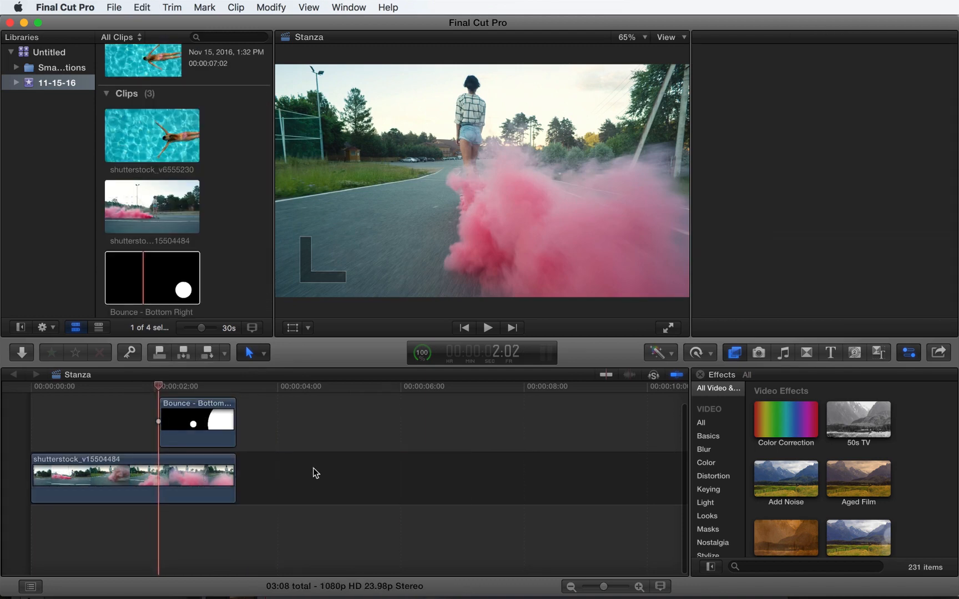
Step: Move the Bounce - Bottom Right matte to the beginning of shutterstock_v15504484
click(32, 387)
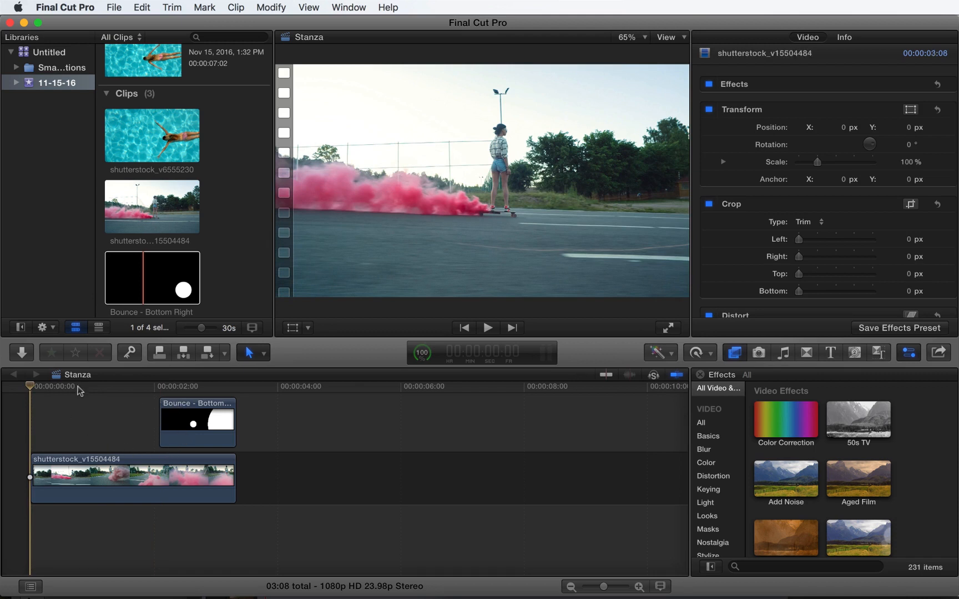
click(48, 387)
click(186, 413)
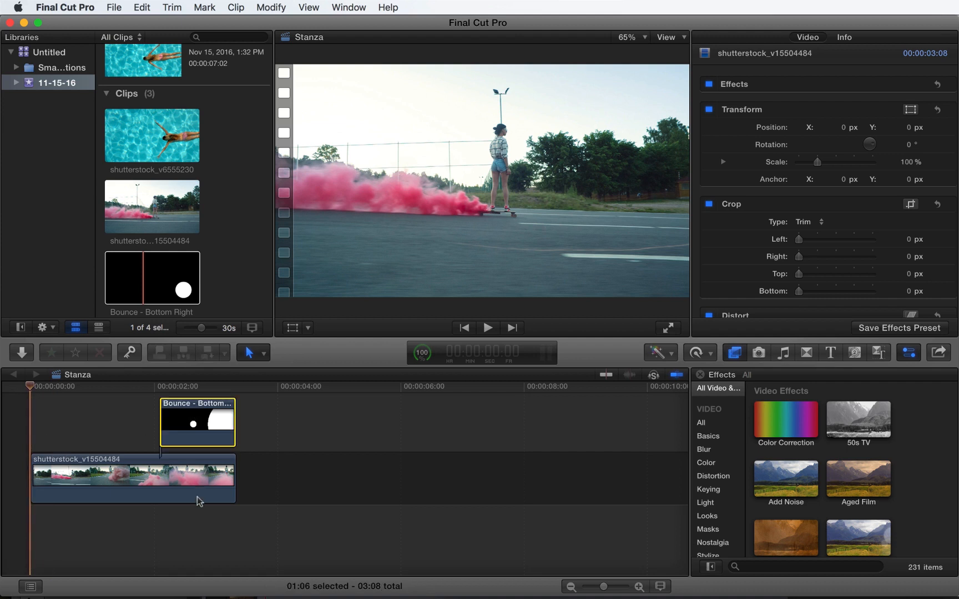
drag(208, 428, 80, 428)
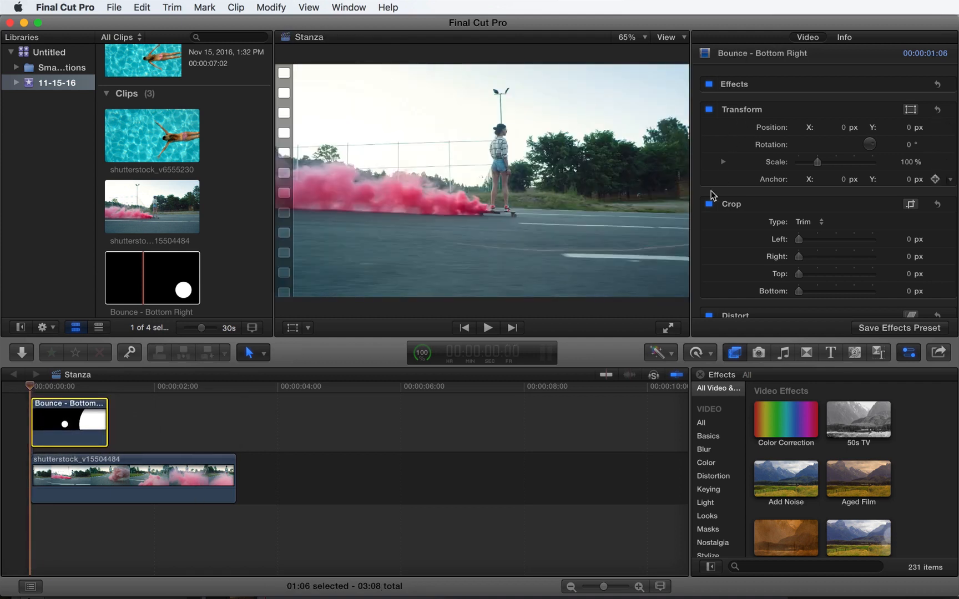
Step: Set the Bounce - Bottom Right matte's blend mode to Stencil Alpha and play the reveal from the start
scroll(700, 209, down, 5)
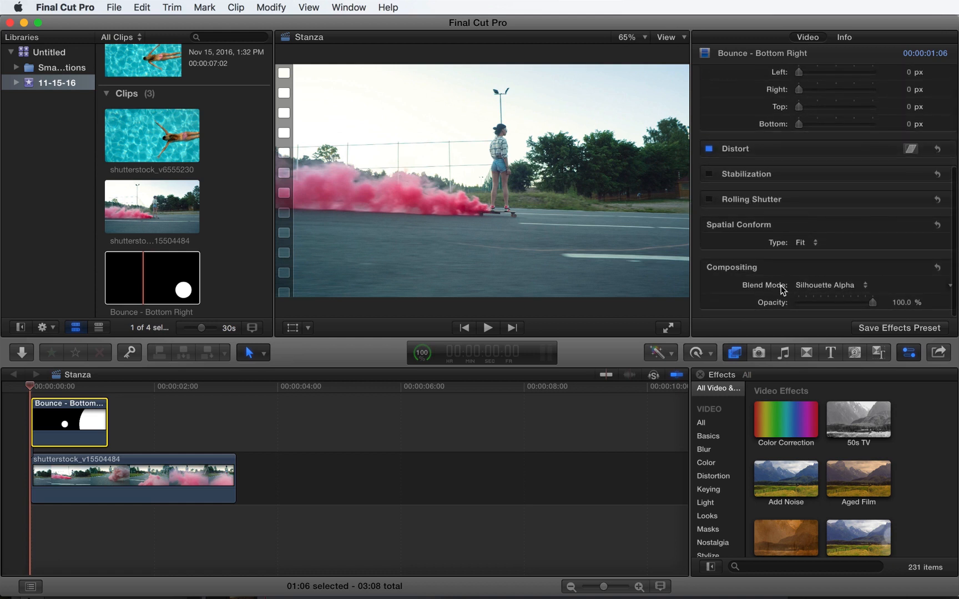
click(827, 285)
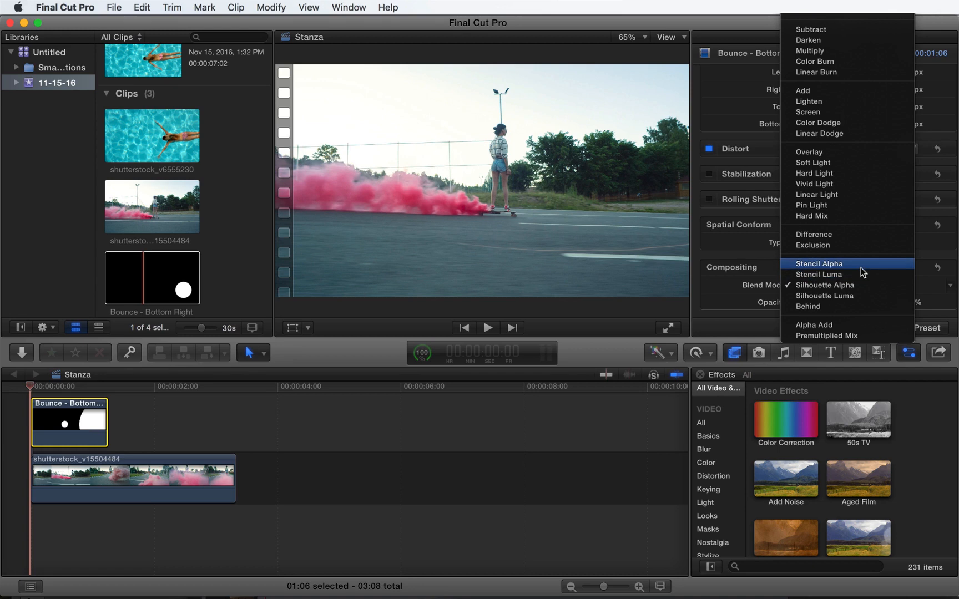
click(860, 267)
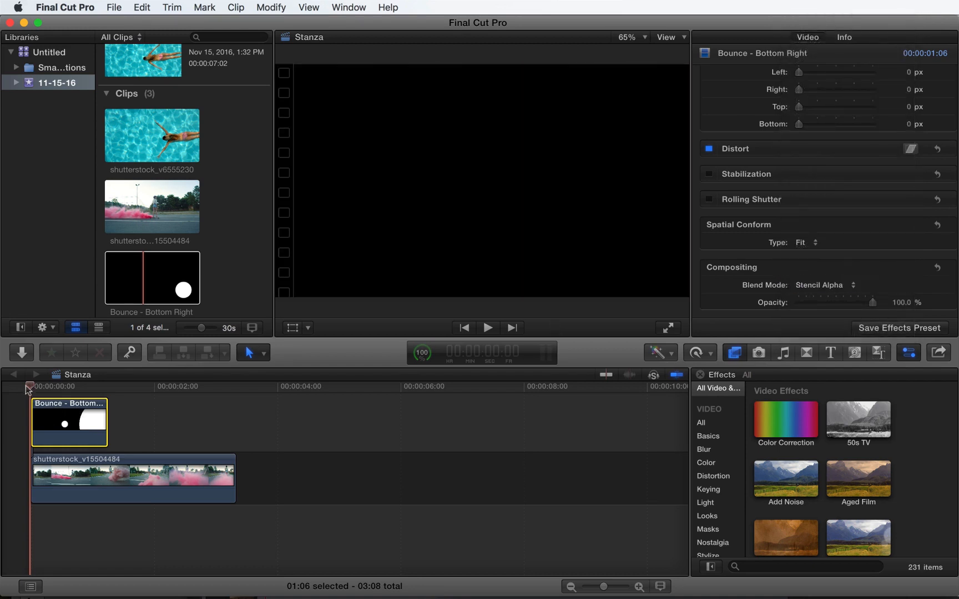
key(space)
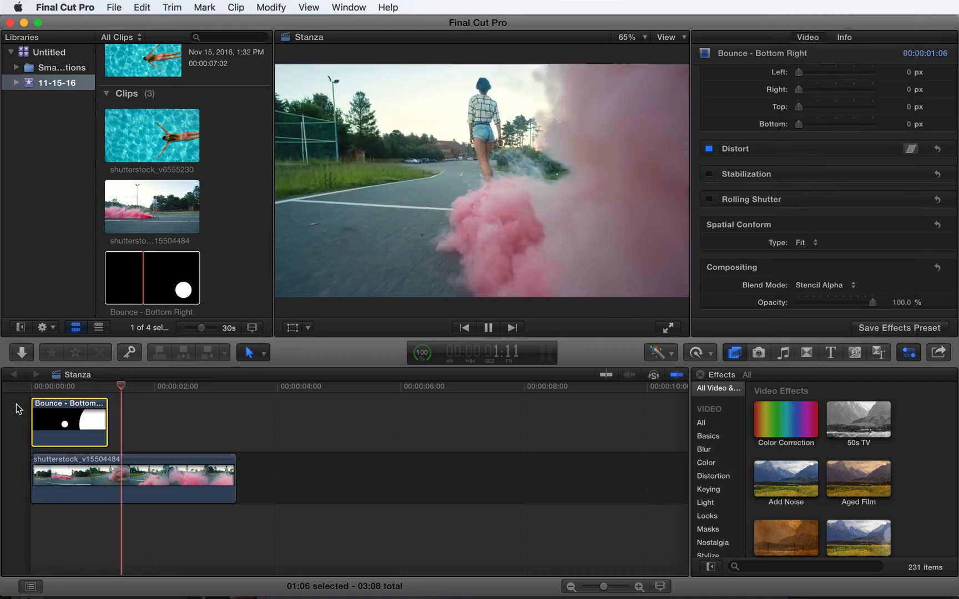
key(space)
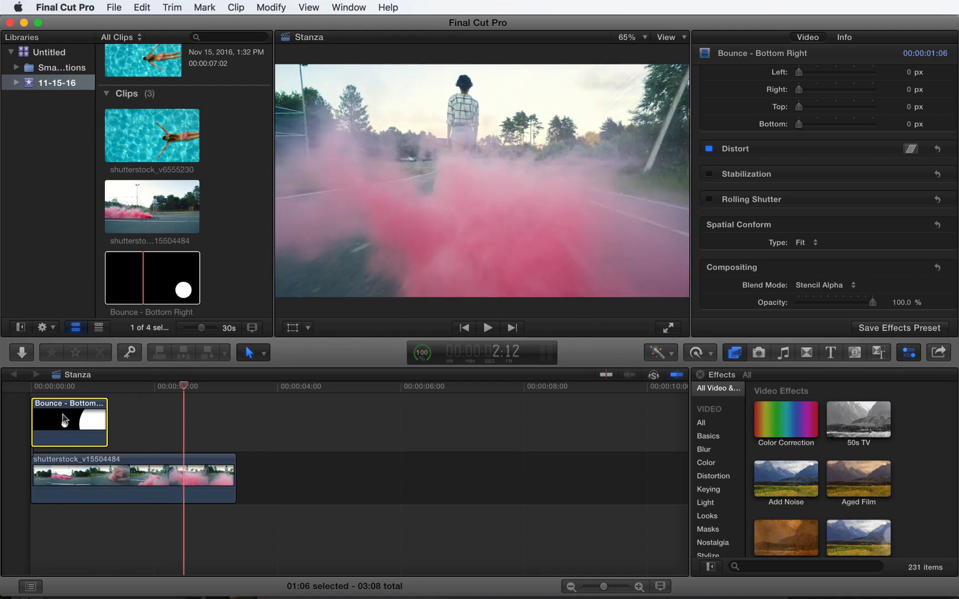
Step: Move the matte back to the end of shutterstock_v15504484, set its blend mode to Silhouette Alpha, and play from 1:20
drag(65, 422, 194, 425)
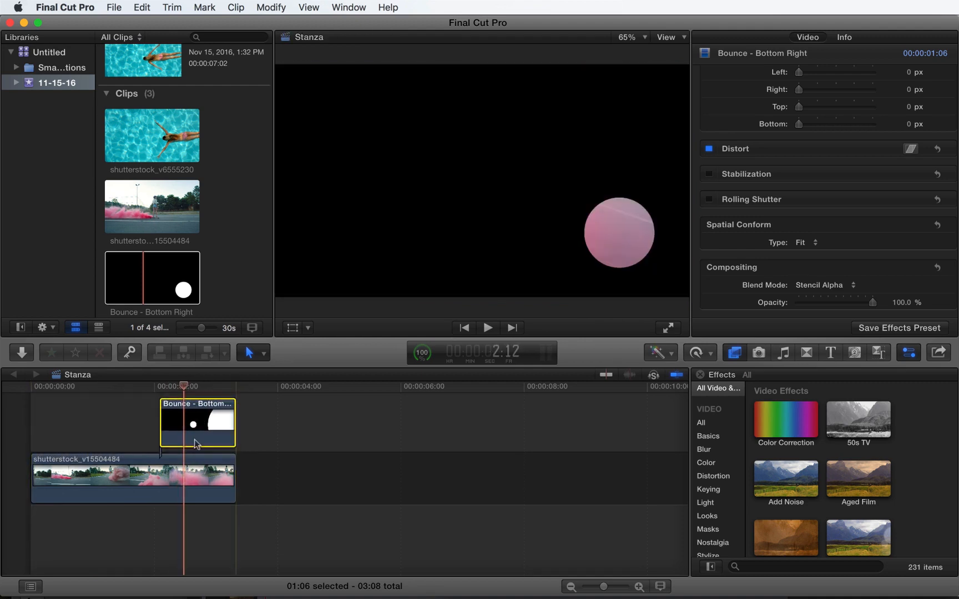
click(838, 287)
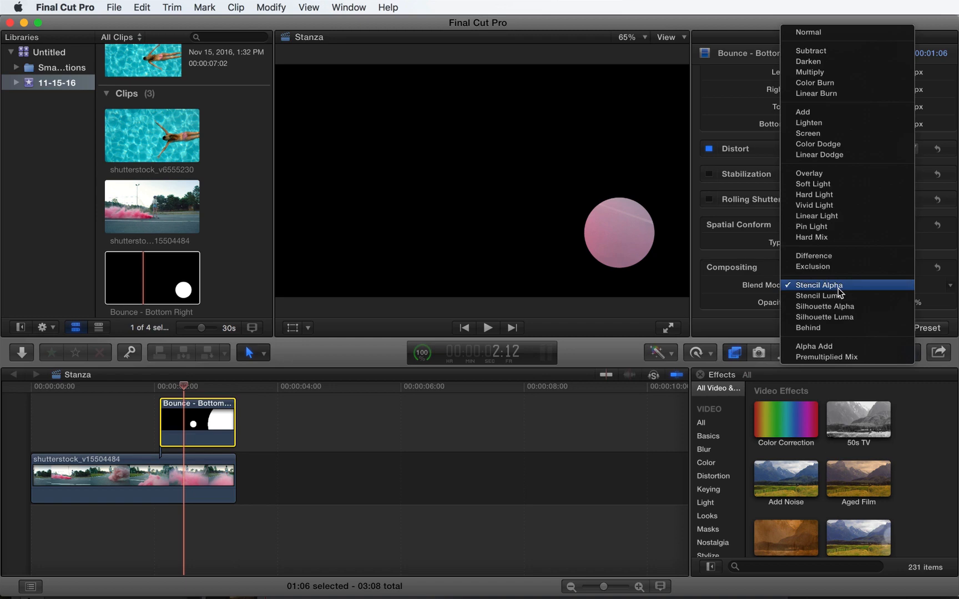
click(865, 308)
click(143, 385)
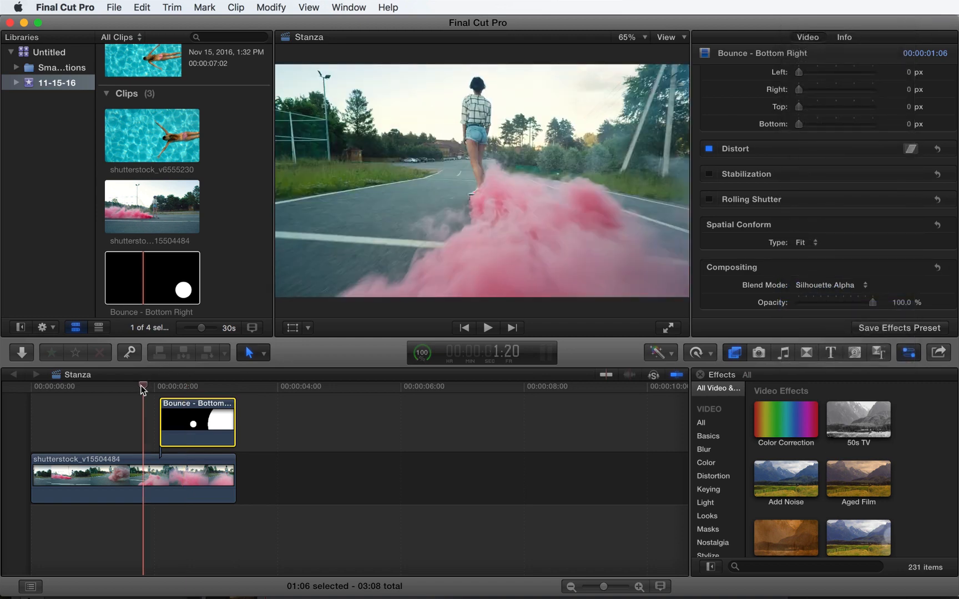
key(space)
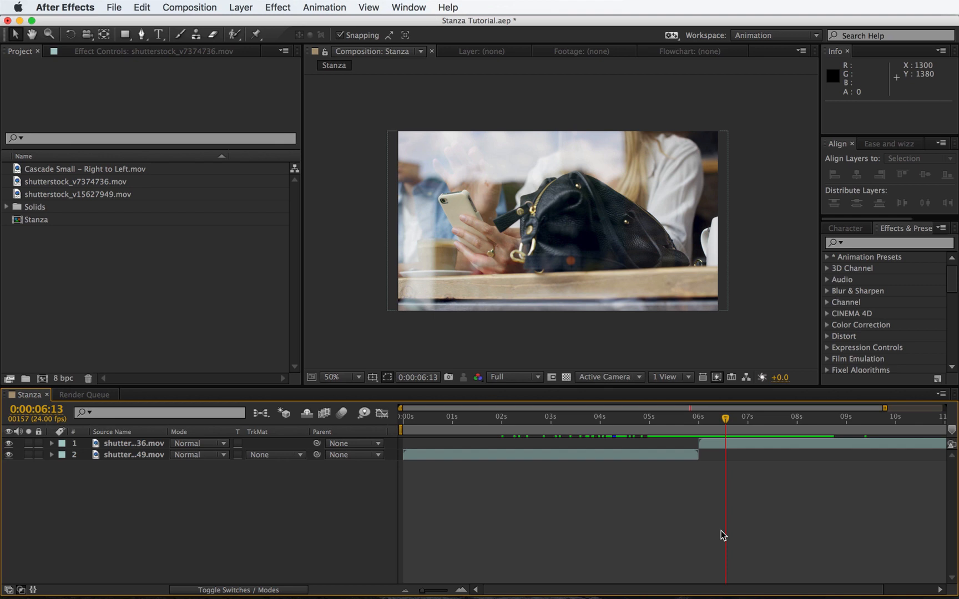
Step: In After Effects, add Cascade Small - Right to Left.mov between the shutterstock_v7374736.mov and shutterstock_v15627949.mov layers, near the first shot's end
drag(670, 422, 733, 438)
click(61, 170)
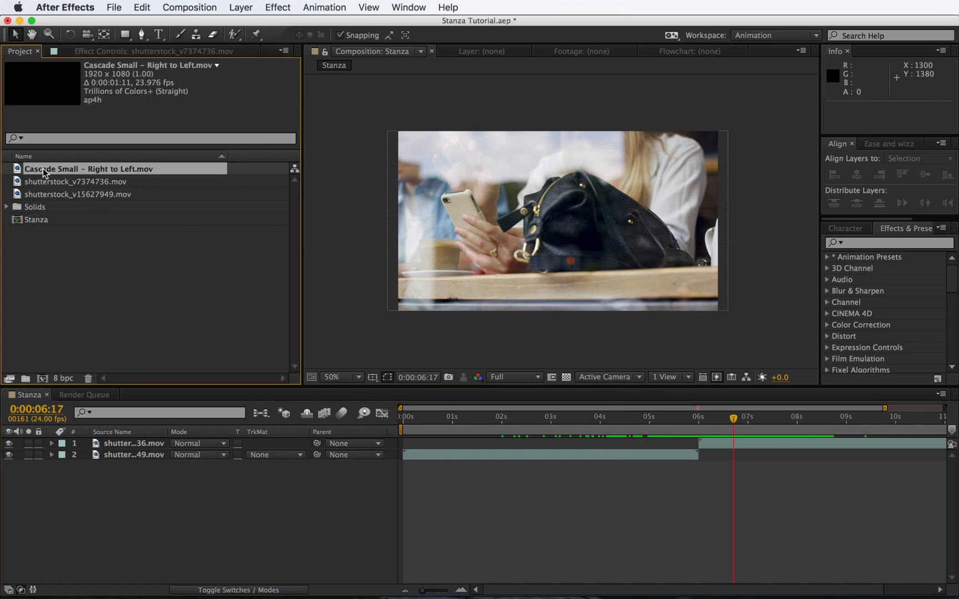
drag(43, 172, 625, 453)
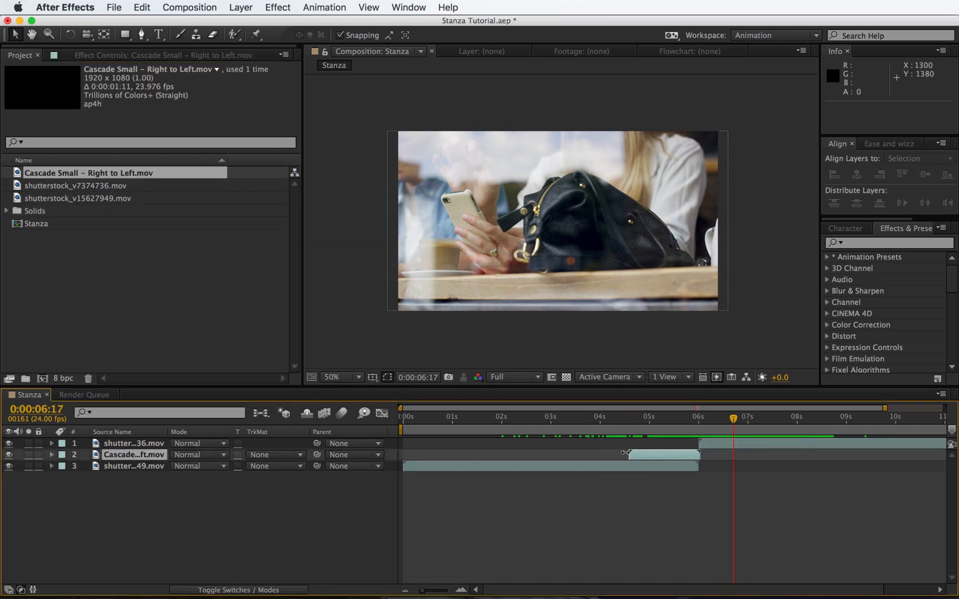
click(631, 466)
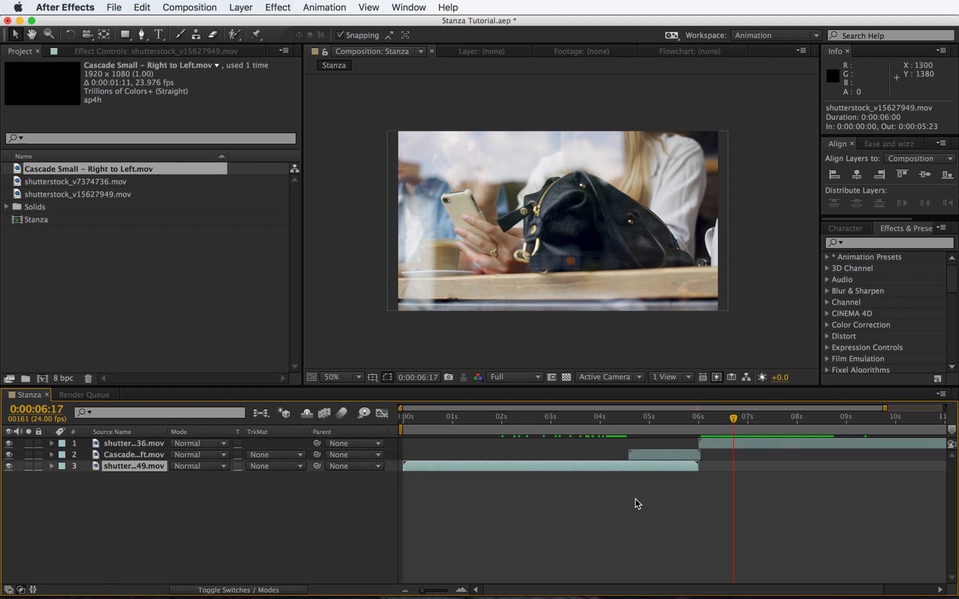
Step: Align the end of the Cascade Small - Right to Left matte with the end of shutterstock_v15627949.mov at 0:00:06:00
drag(431, 591, 439, 592)
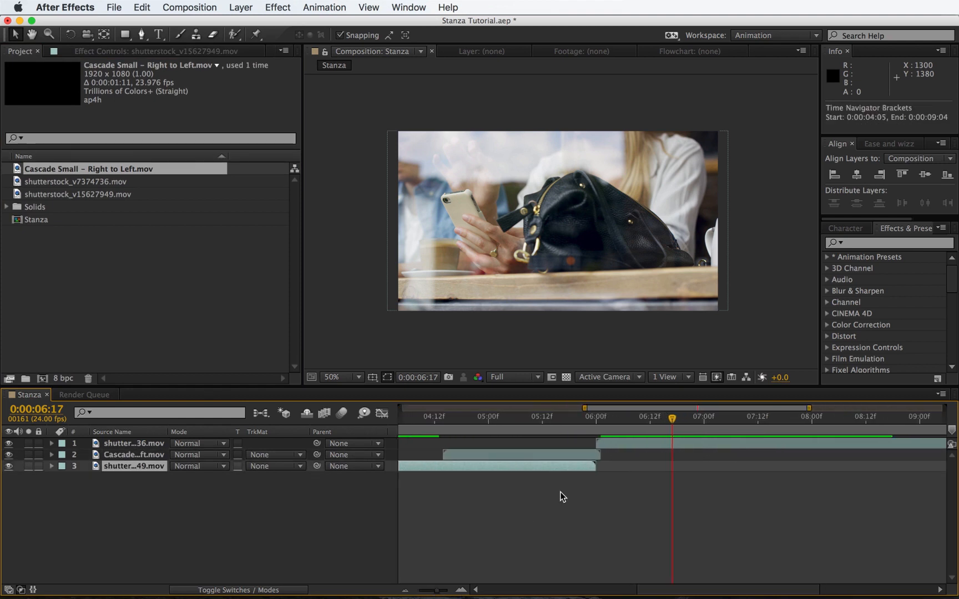
click(569, 459)
click(595, 417)
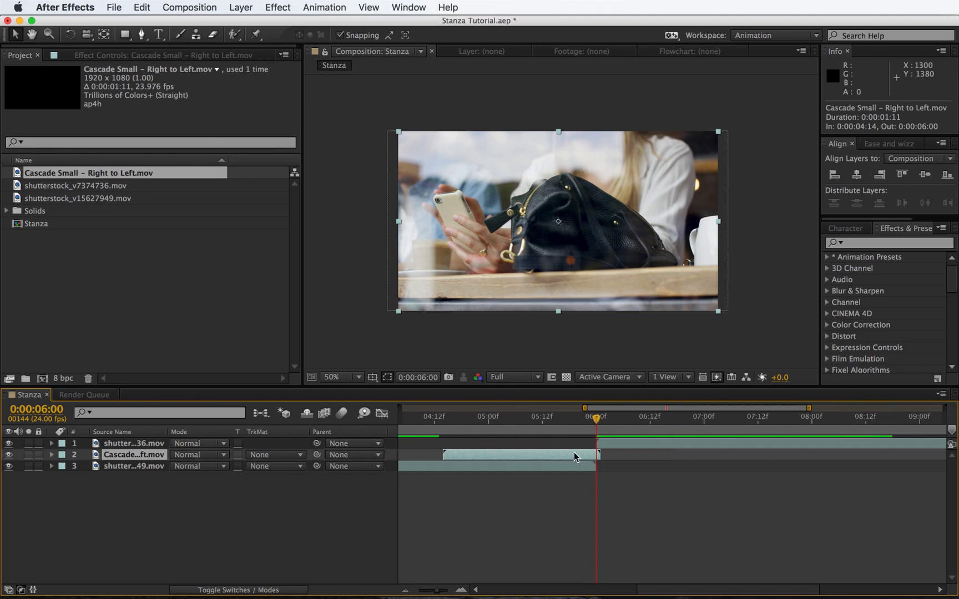
drag(574, 457, 570, 460)
click(575, 519)
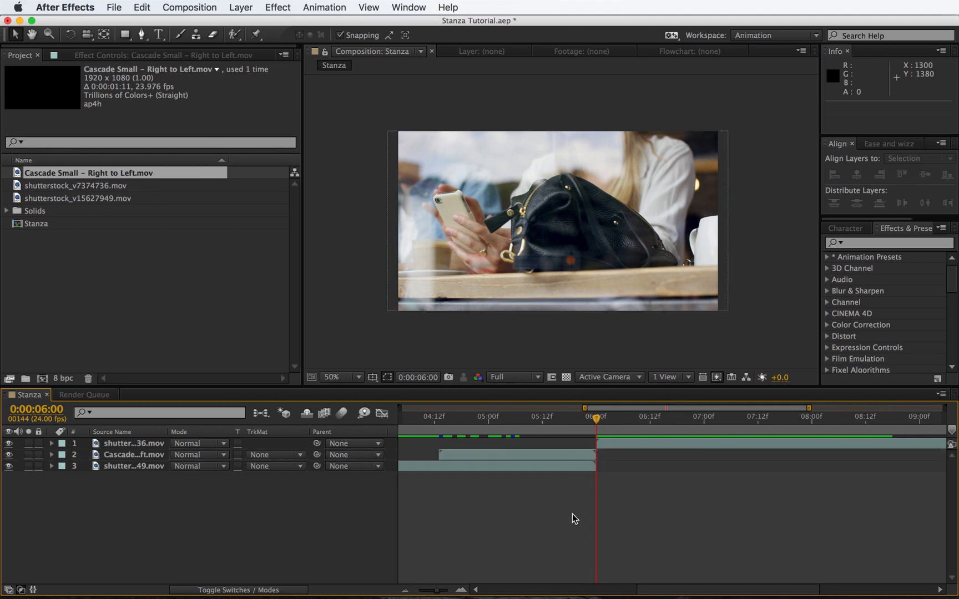
scroll(573, 517, left, 3)
click(644, 456)
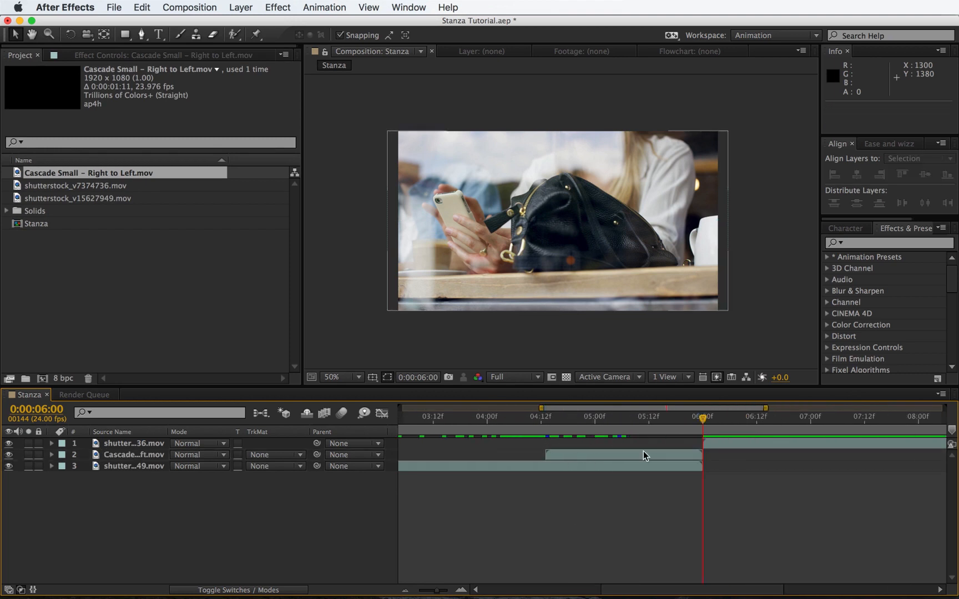
Step: Place shutterstock_v7374736.mov beneath the other layers and shift it to start with the Cascade matte at 0:00:04:13
click(136, 444)
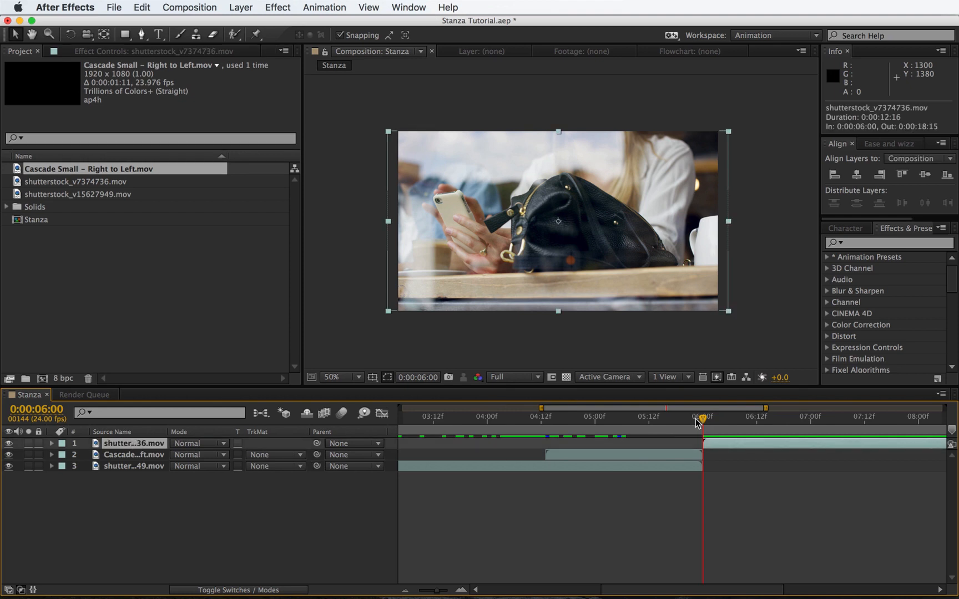
drag(697, 424, 739, 420)
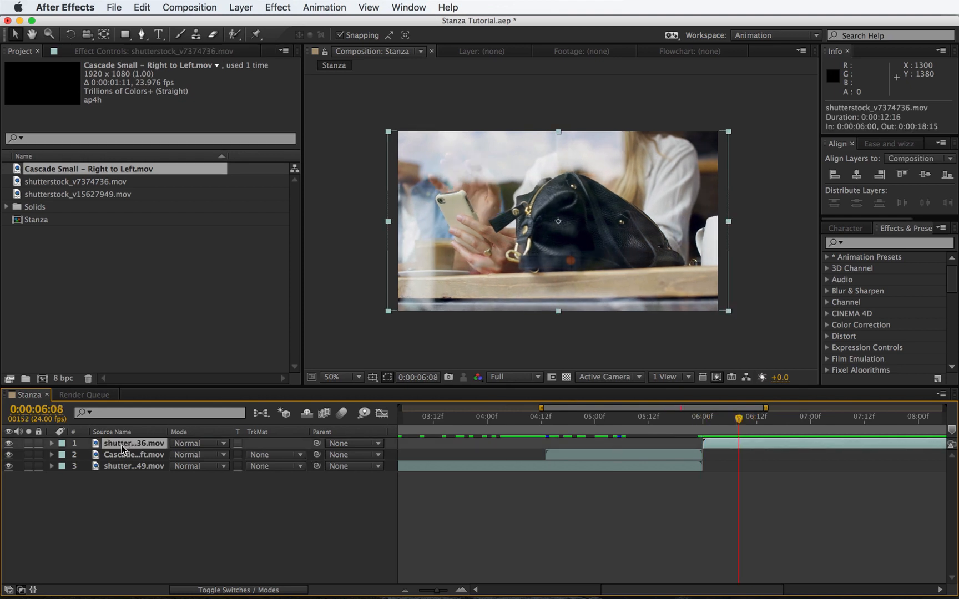
drag(133, 445, 135, 481)
drag(782, 474, 715, 472)
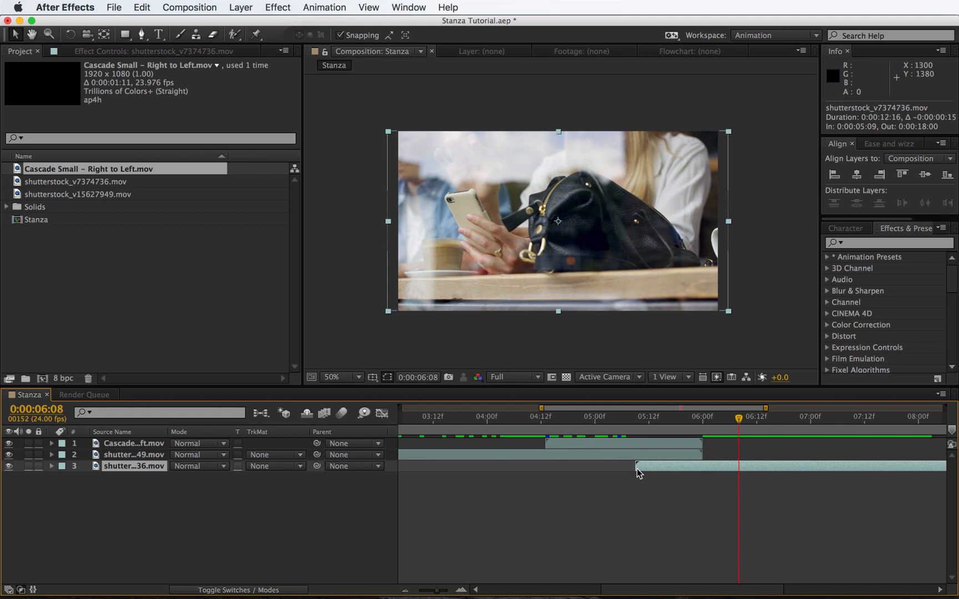
click(545, 426)
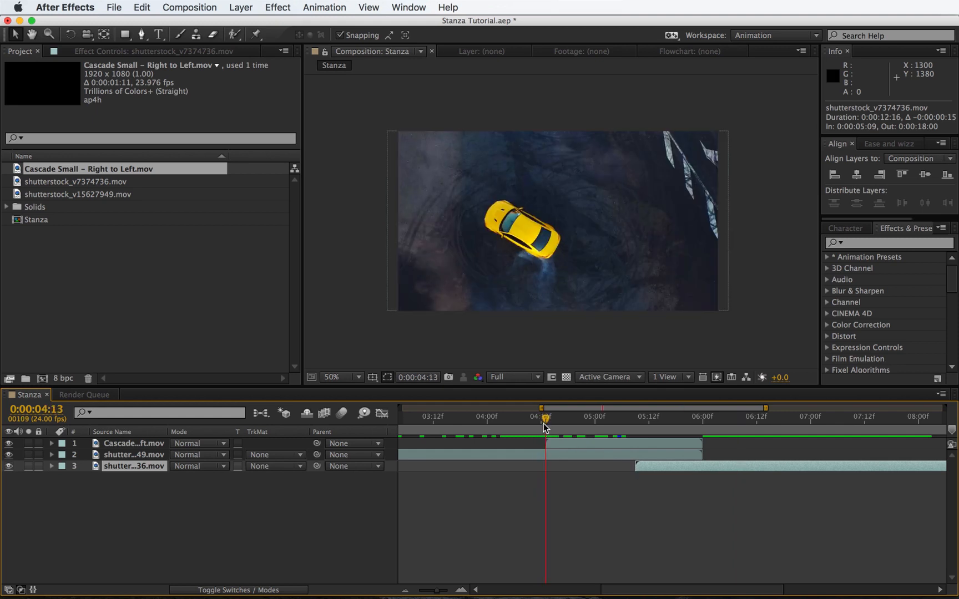
drag(703, 468, 612, 465)
click(605, 543)
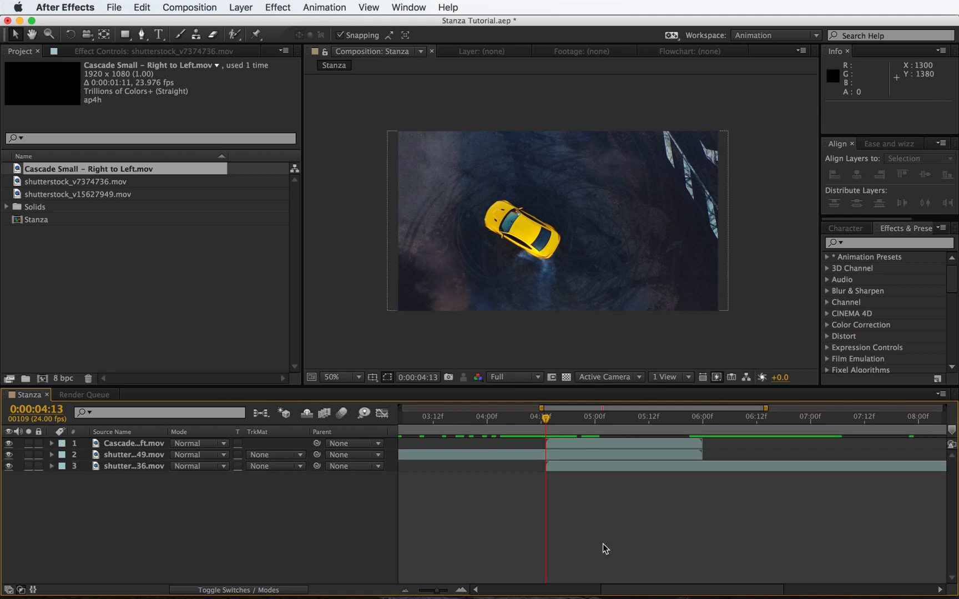
Step: Set the track matte of shutterstock_v15627949.mov to Alpha Inverted Matte "Cascade Small - Right to Left.mov" and play the transition
click(557, 457)
drag(538, 430, 577, 423)
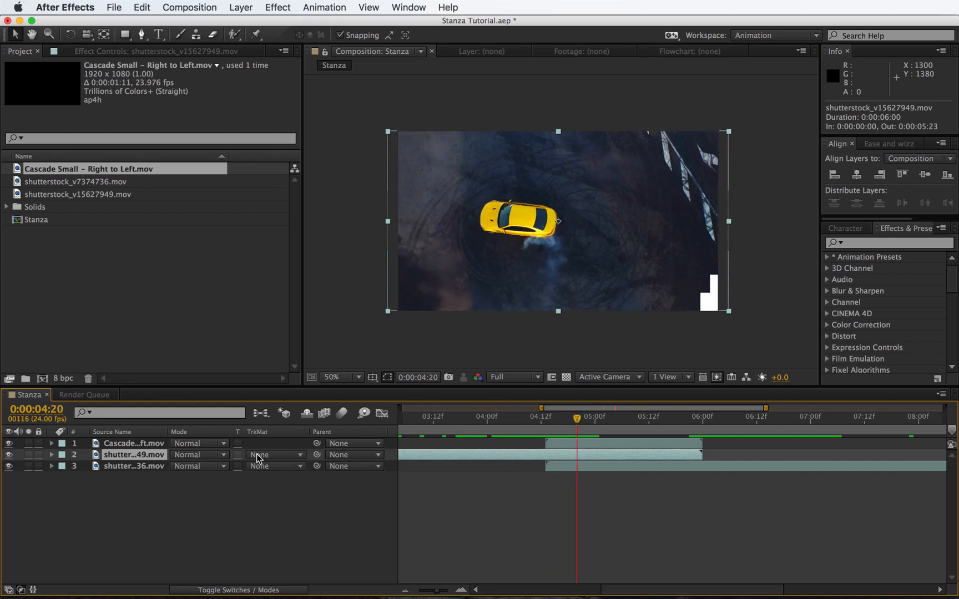
right_click(228, 435)
mouse_move(269, 479)
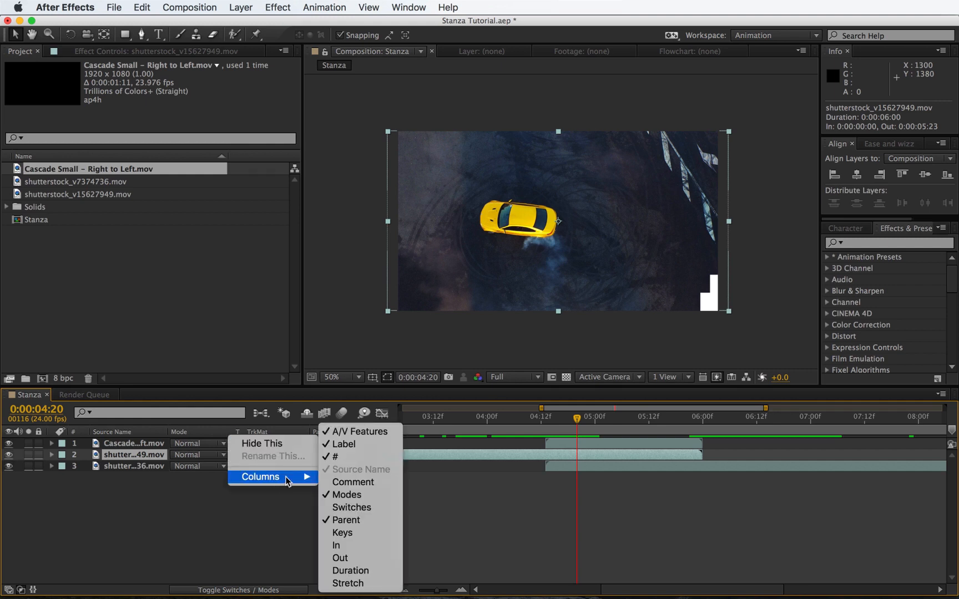
click(367, 499)
click(263, 455)
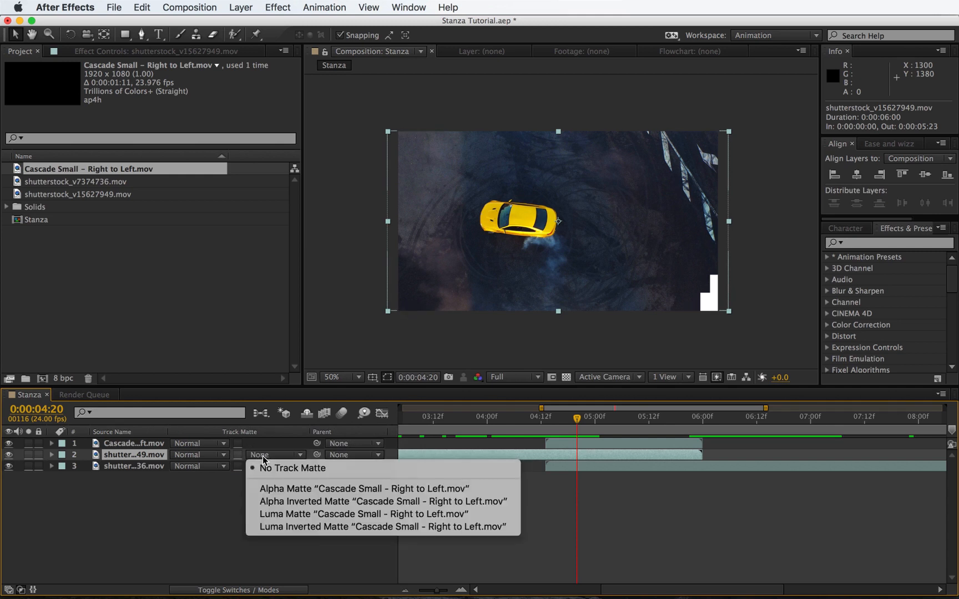
click(328, 504)
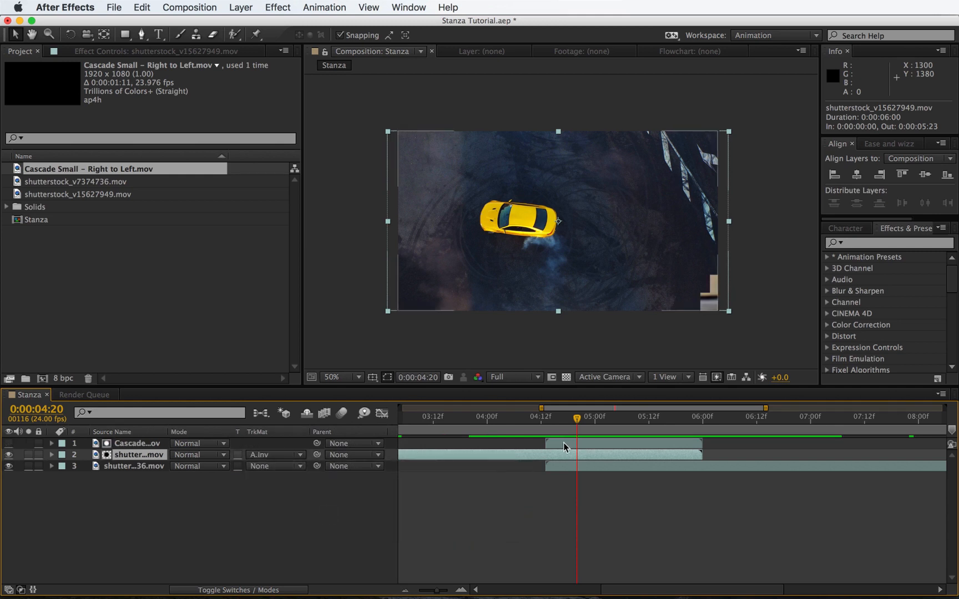
click(510, 425)
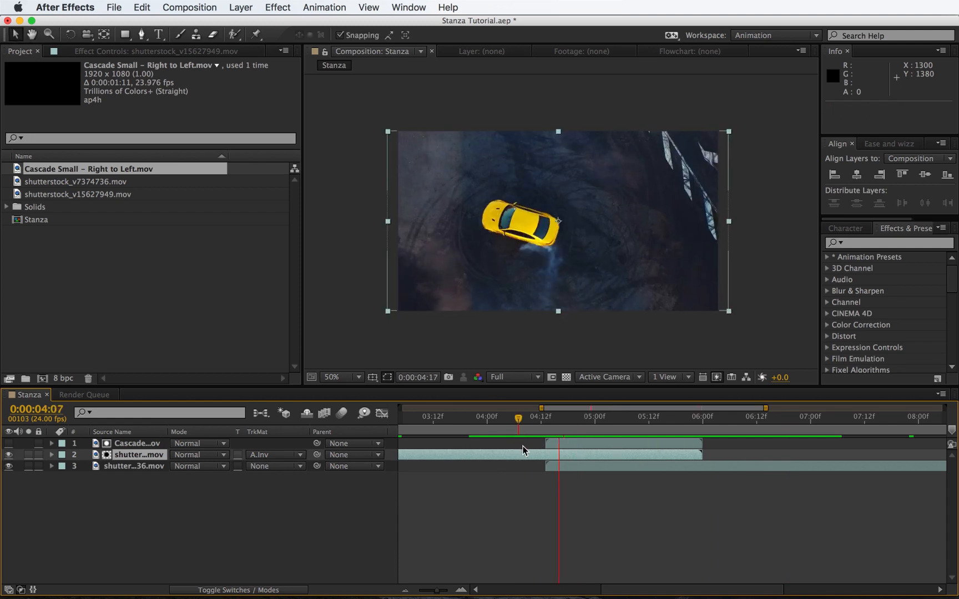
key(space)
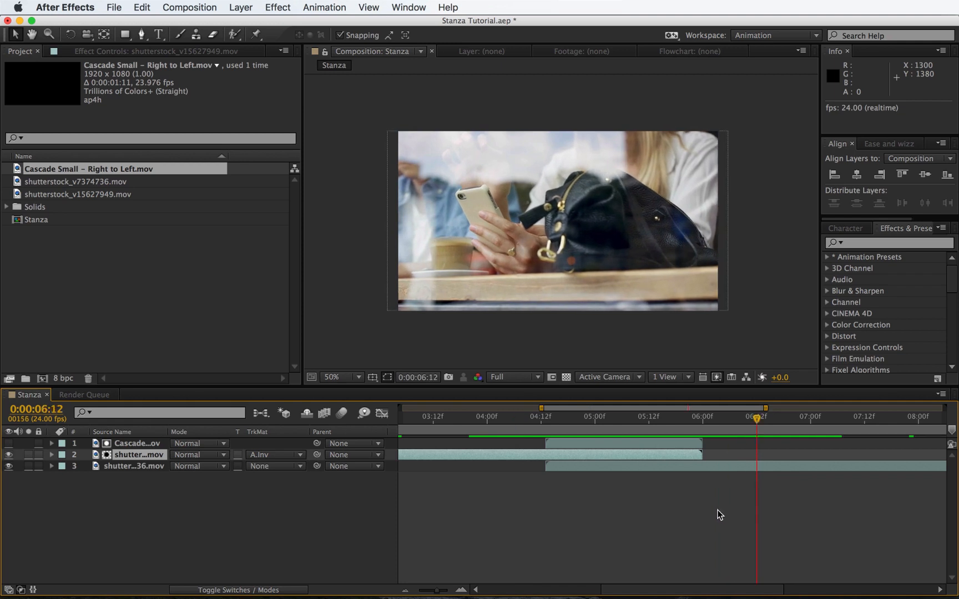
Step: Delete the shutterstock_v7374736.mov layer from the composition and play the remaining shot closing from 0:00:04:10
drag(431, 592, 429, 591)
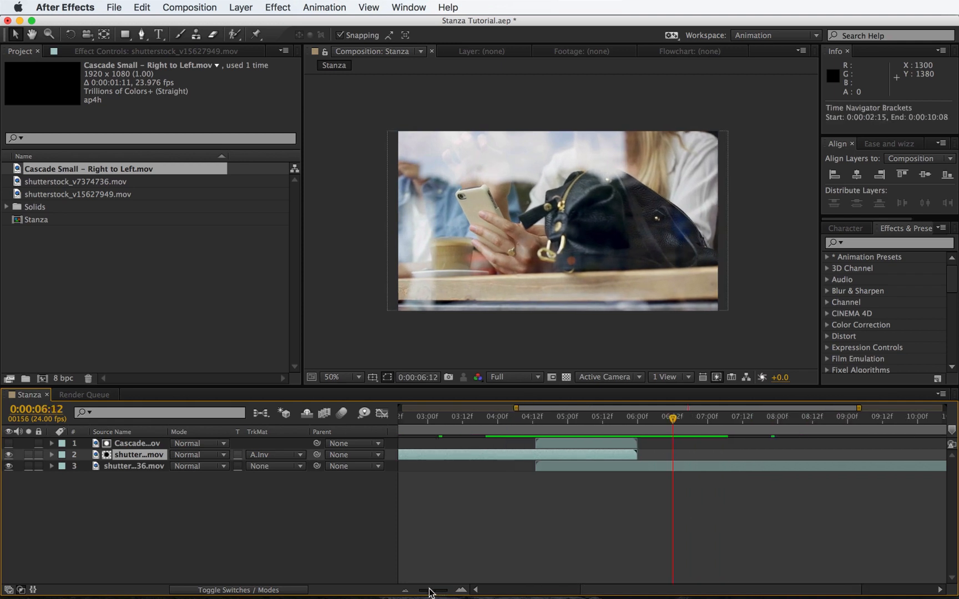
click(549, 522)
click(595, 471)
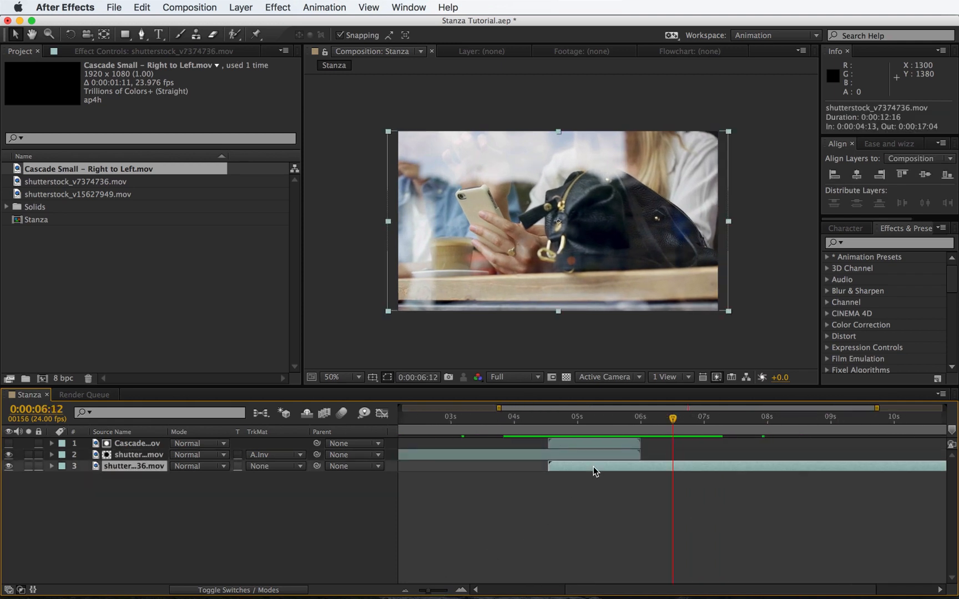
key(Delete)
click(540, 422)
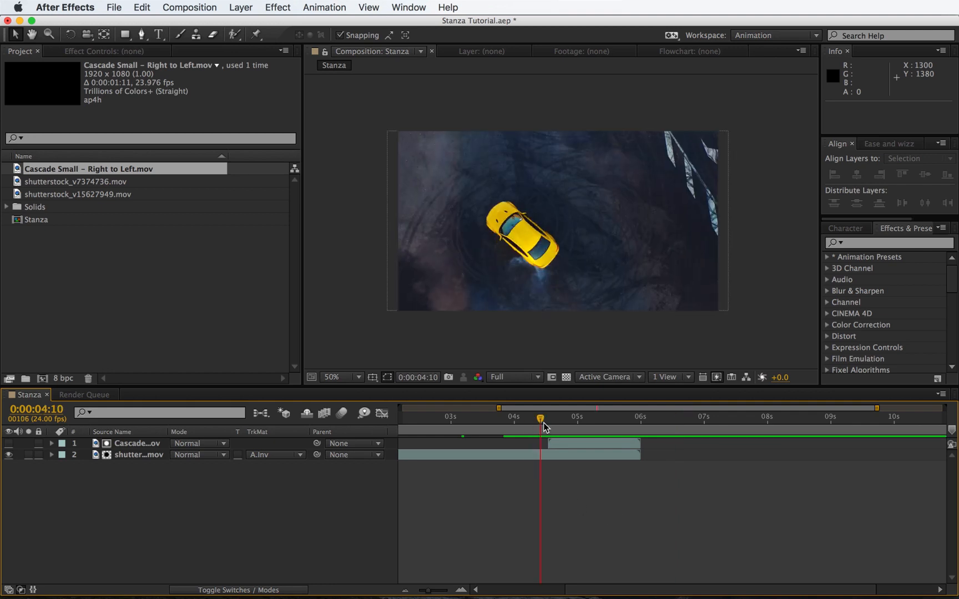
key(space)
key(space)
Step: Scrub through the closing transition up to 0:00:06:00, check shutterstock_v15627949.mov's track matte options, and replay the shot from 0:00:04:07
click(133, 446)
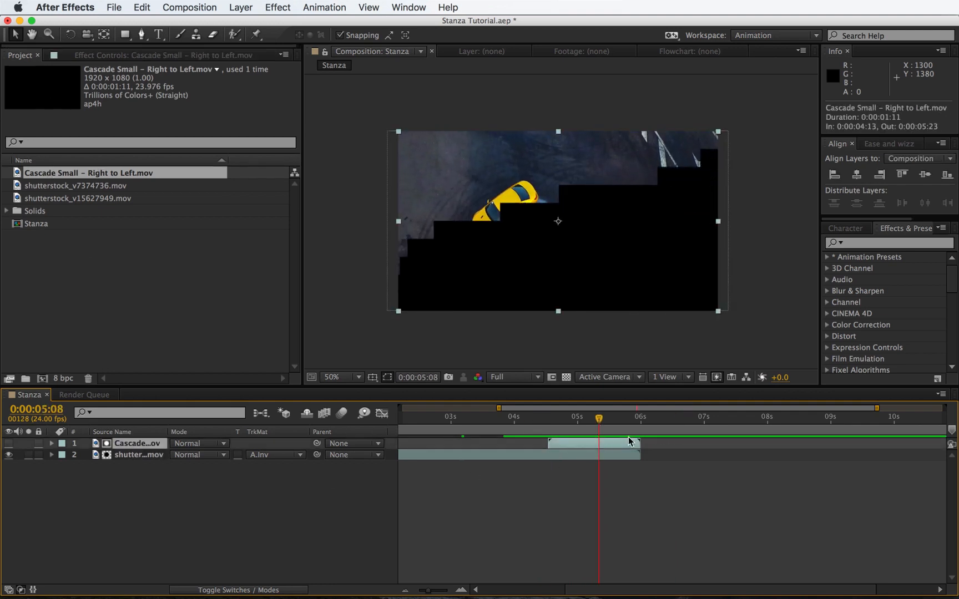
drag(599, 422, 639, 421)
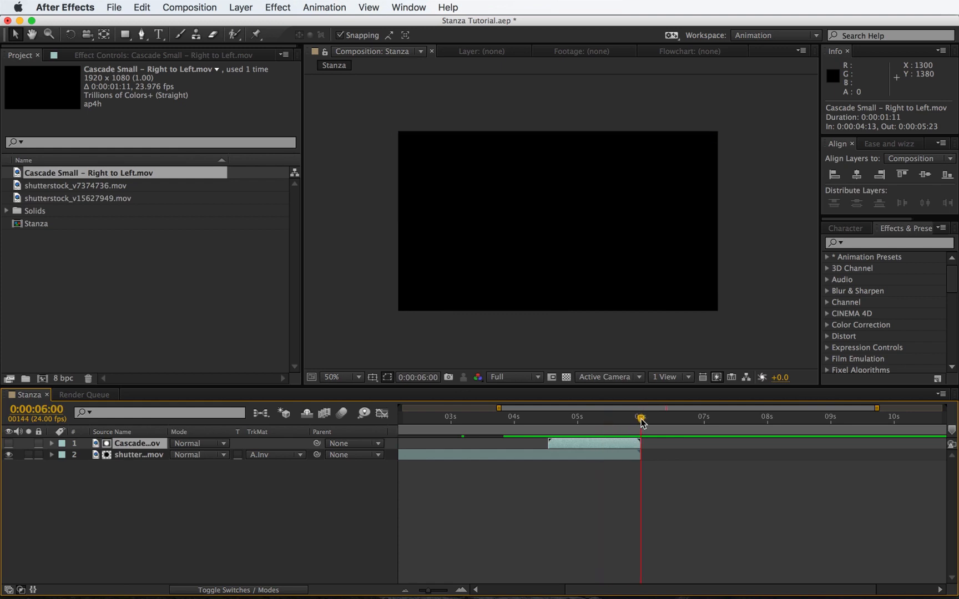
click(605, 417)
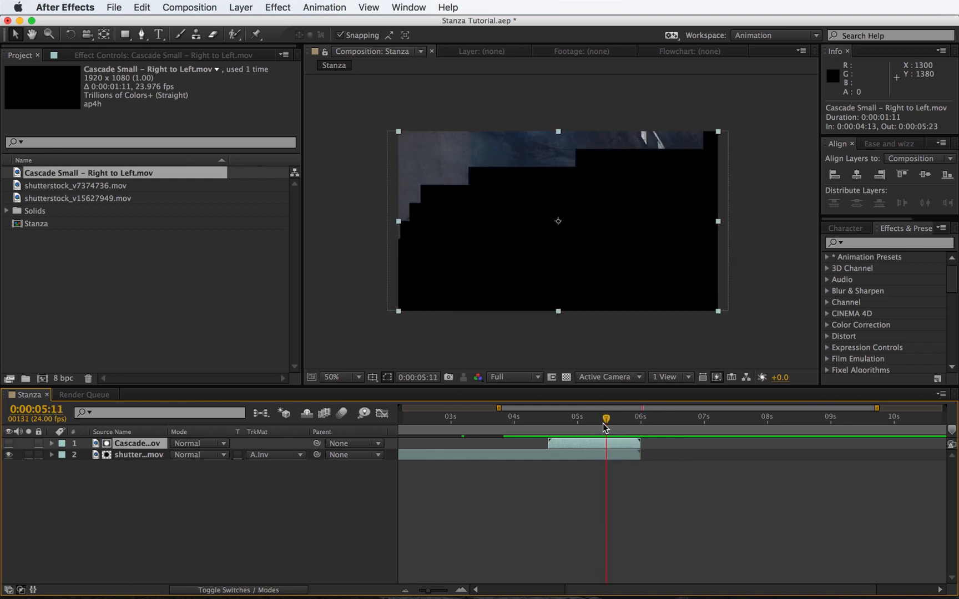
click(117, 456)
click(287, 456)
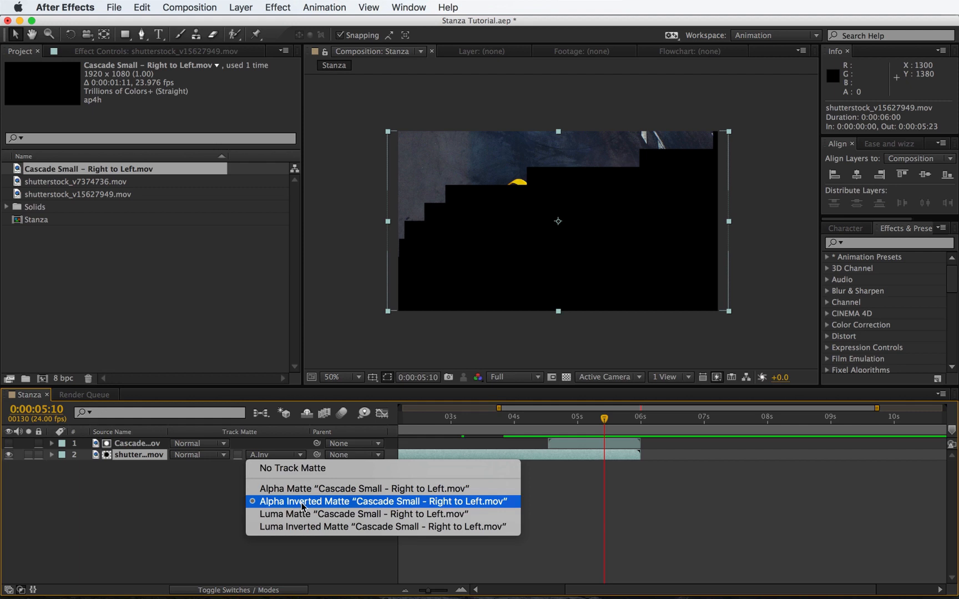
click(789, 502)
click(533, 420)
key(space)
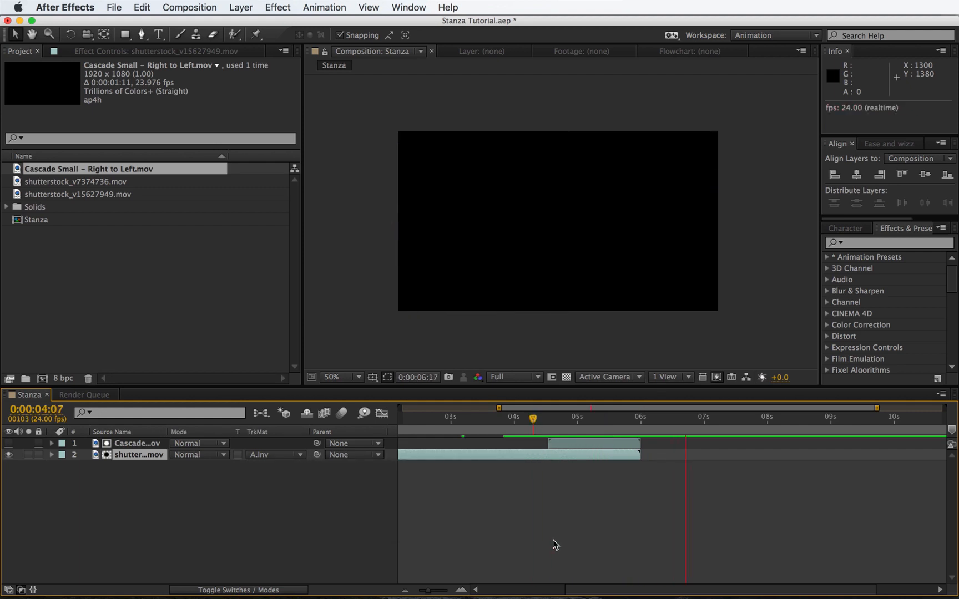
click(560, 533)
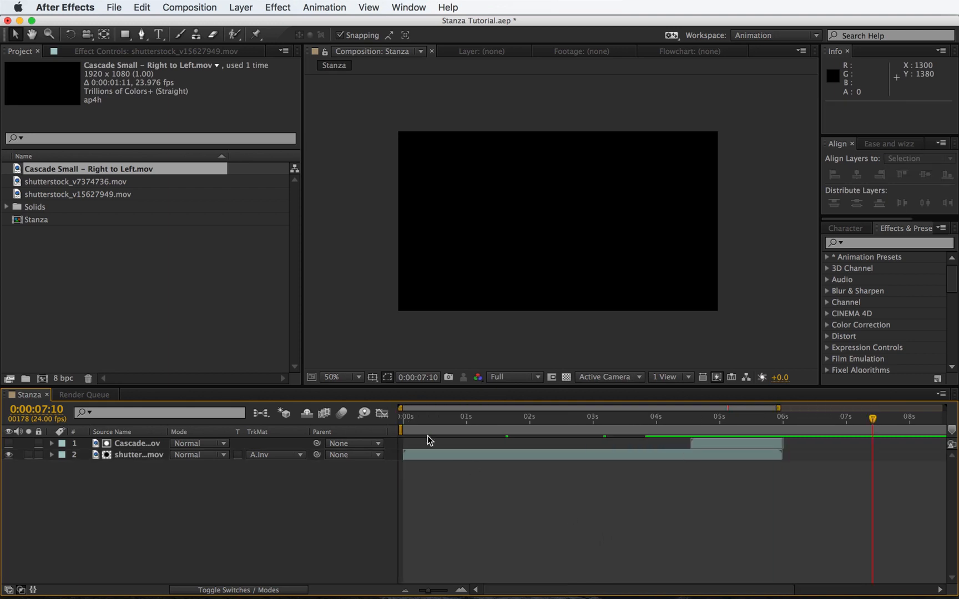
Step: Move the Cascade Small - Right to Left matte to start at 0:00:00:00 and set shutterstock_v15627949.mov to No Track Matte
drag(399, 422, 479, 425)
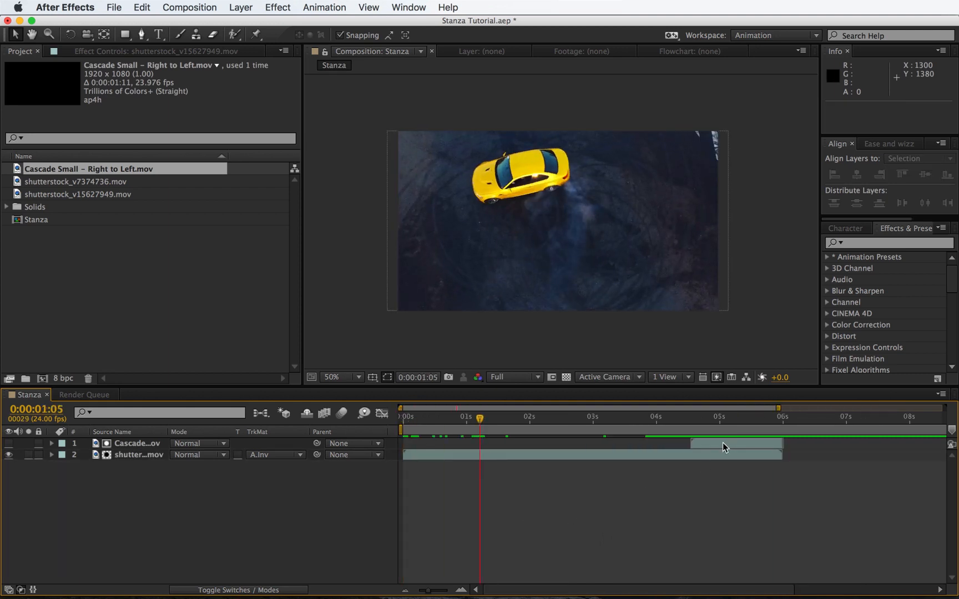
drag(722, 441, 438, 433)
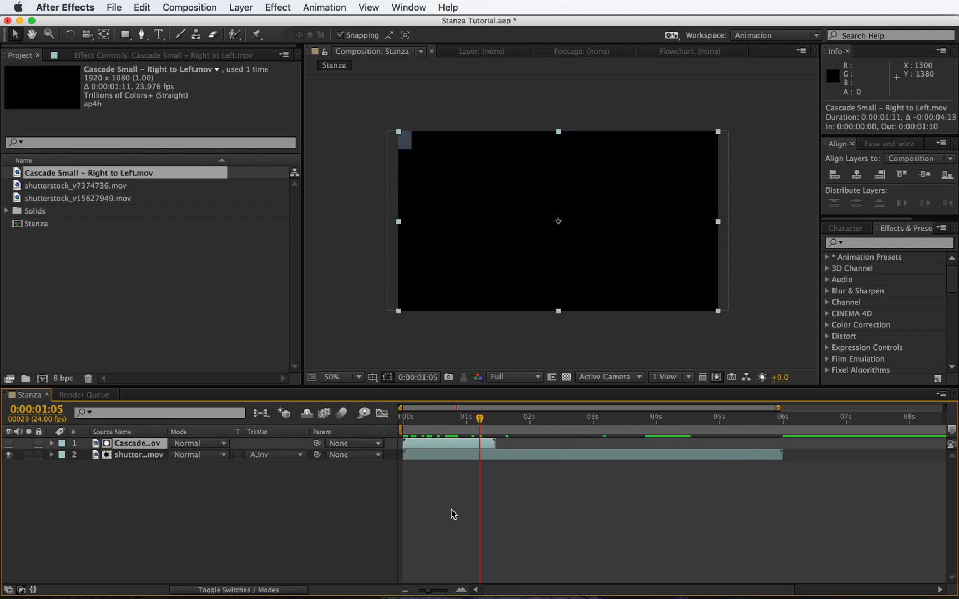
click(286, 464)
click(303, 466)
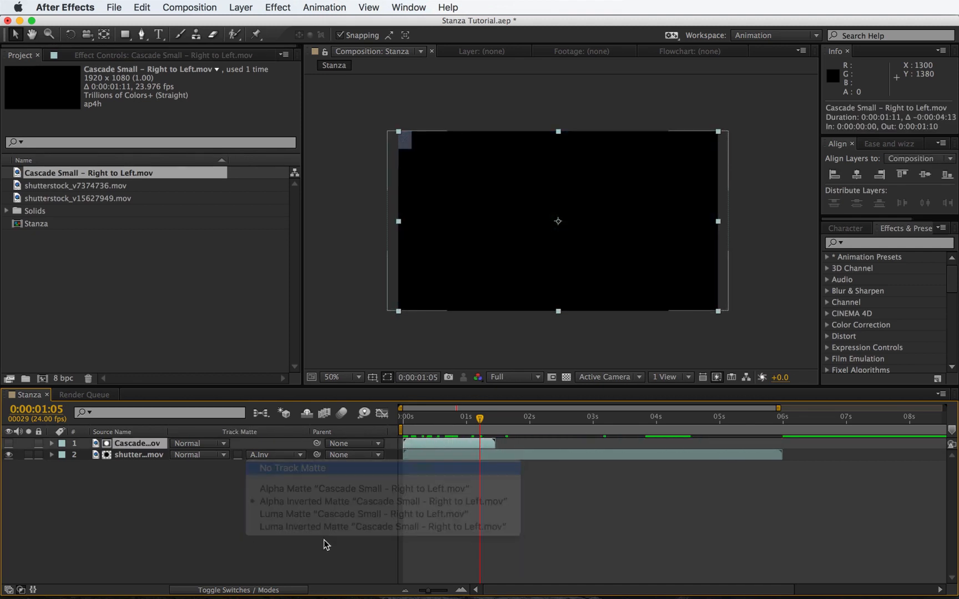
Step: Make the Cascade matte layer visible and play the composition from 0:00:00:00
key(space)
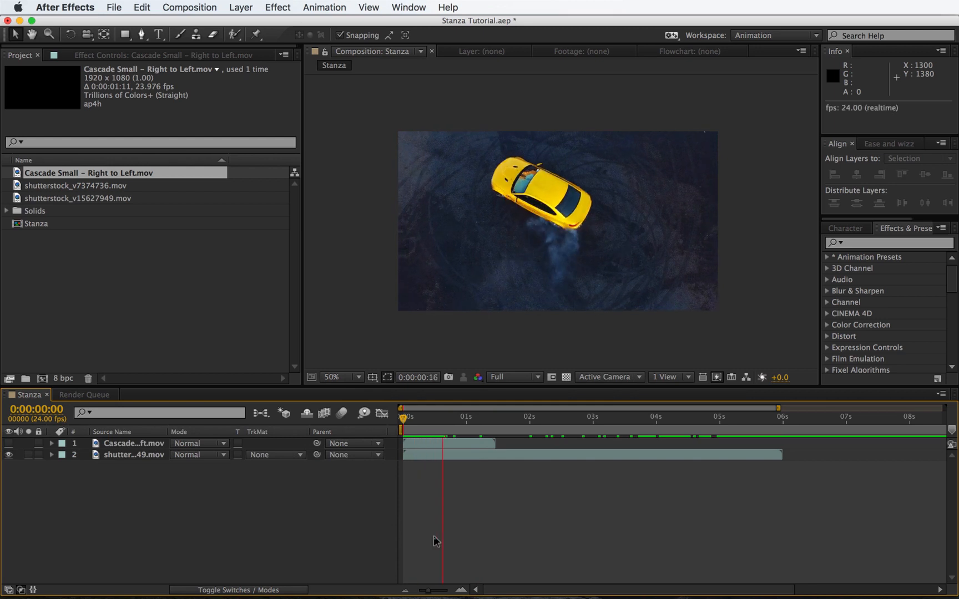
click(110, 449)
key(space)
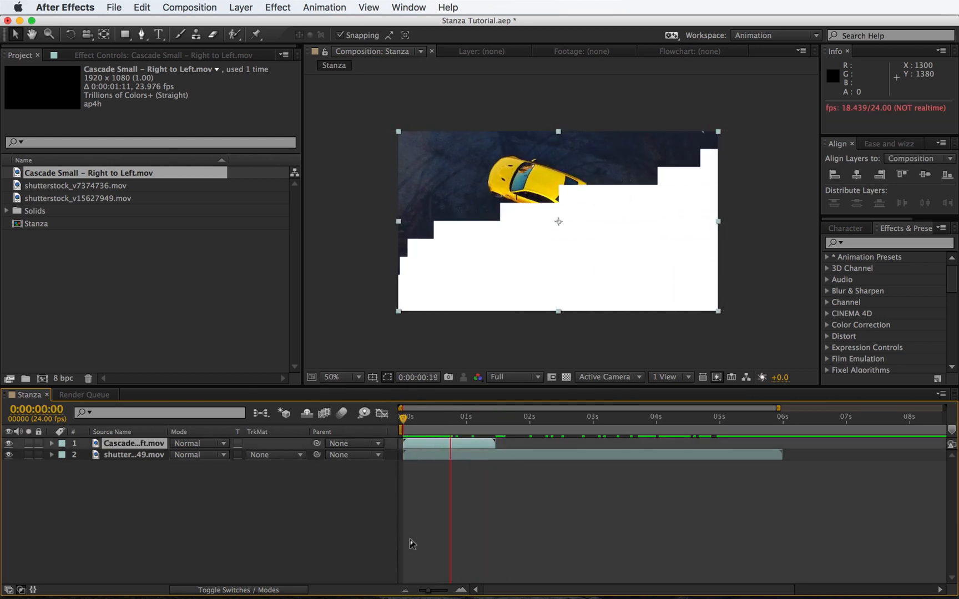
Step: Add a black 1920 x 1080 px solid with square pixels to the Stanza composition
right_click(345, 269)
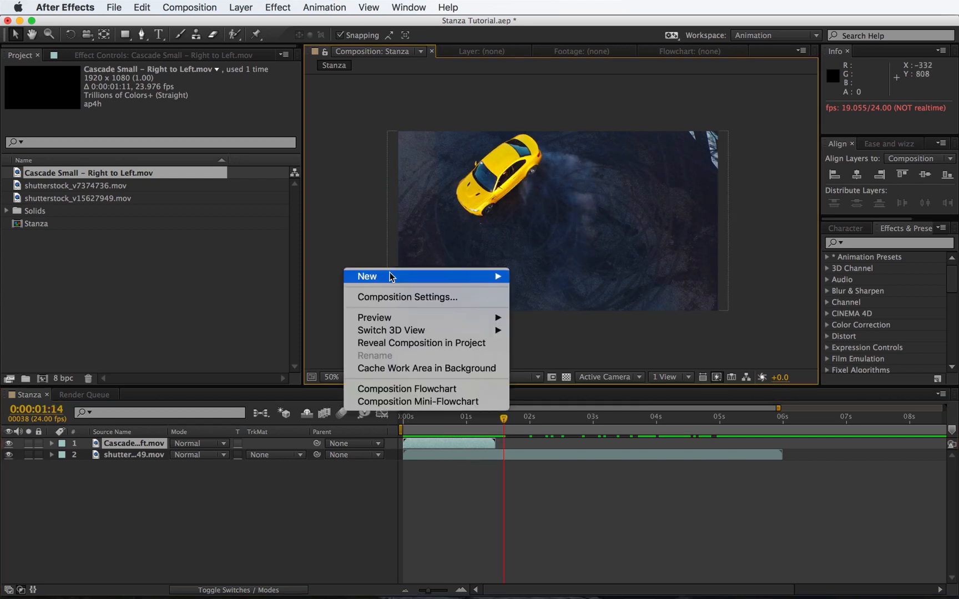
mouse_move(477, 276)
key(Return)
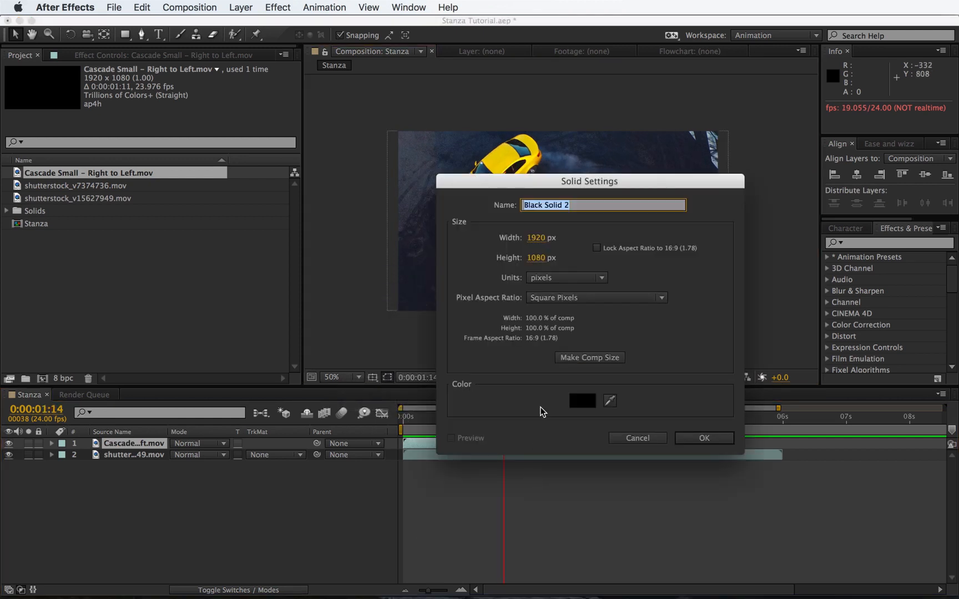
click(581, 401)
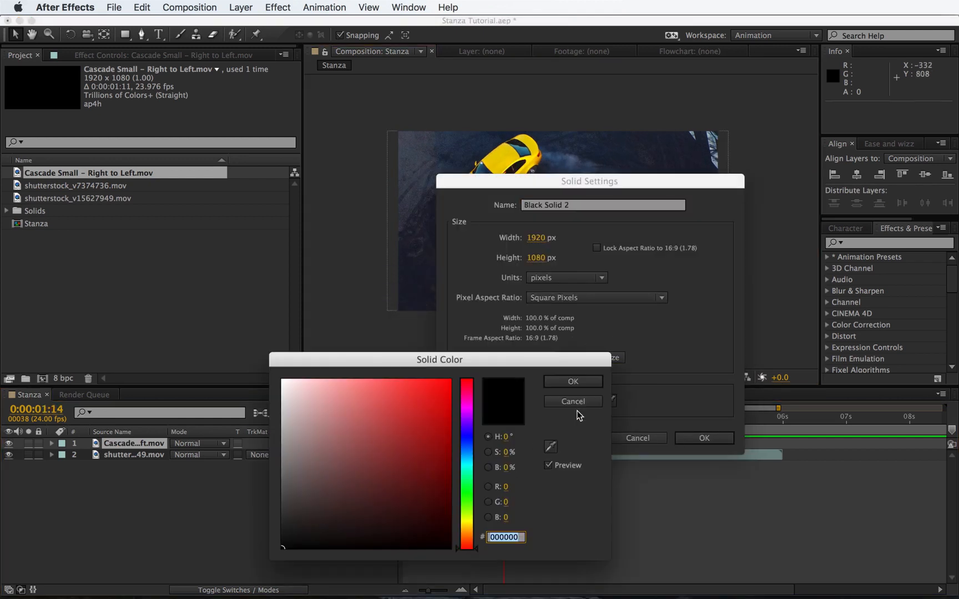
click(580, 381)
click(704, 438)
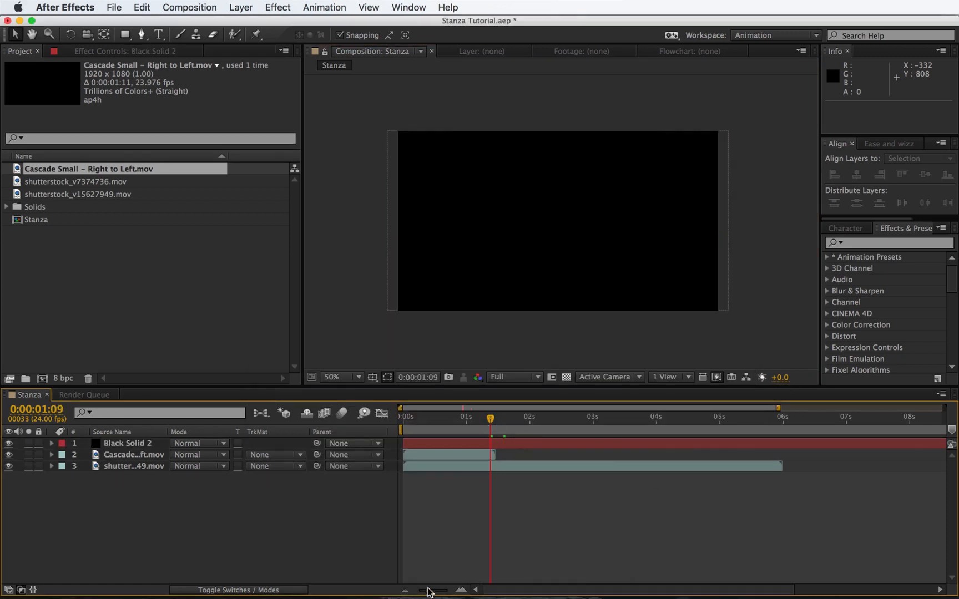
Step: Split the black solid at 0:00:01:11, where the Cascade matte ends, and delete the part after it
drag(427, 591, 441, 593)
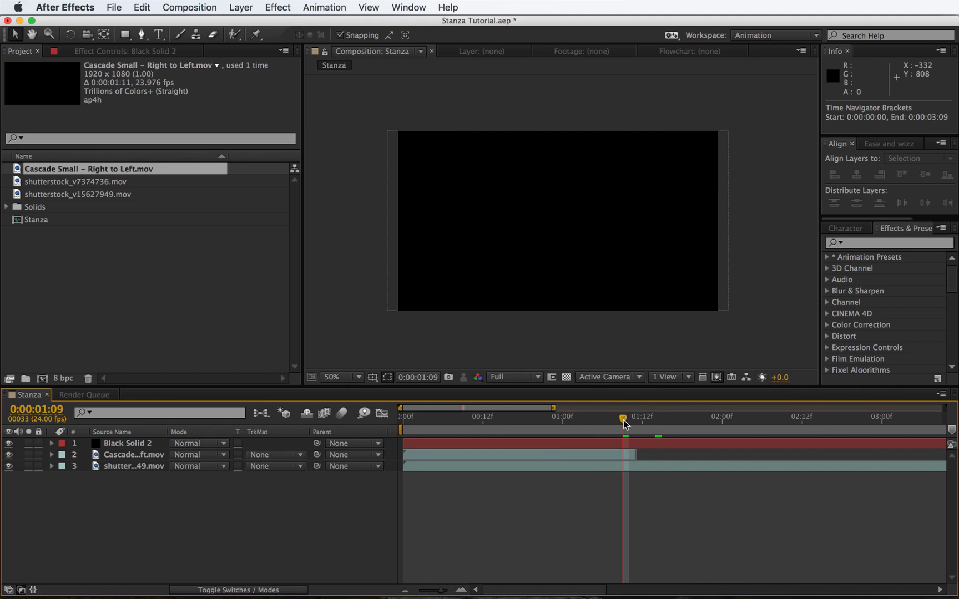
click(647, 444)
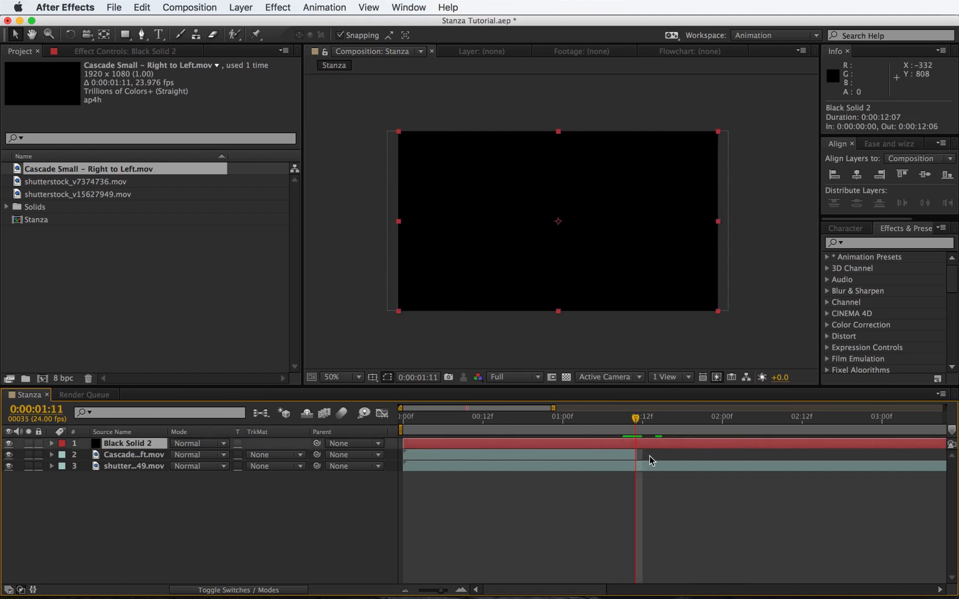
key(super+shift+d)
key(Delete)
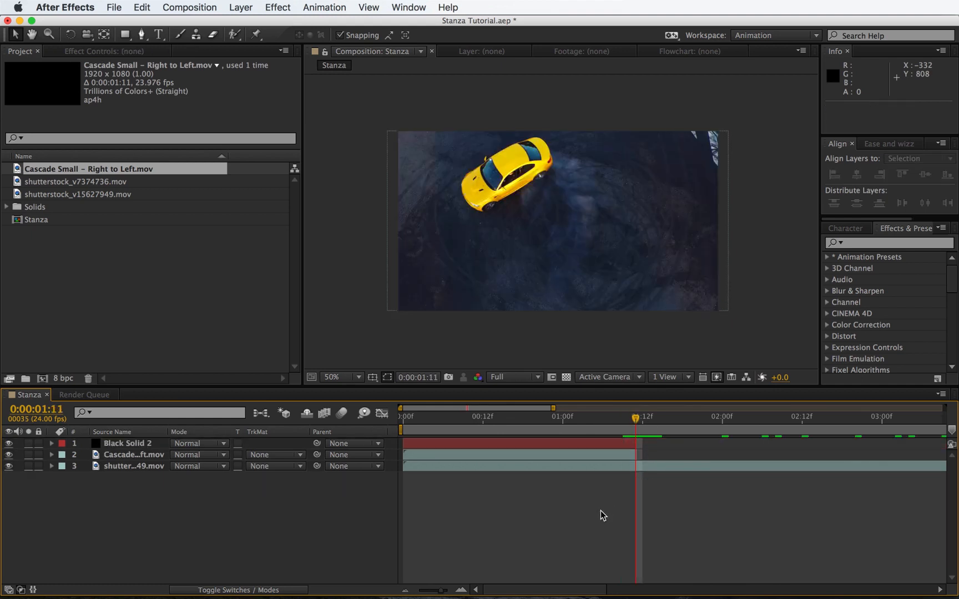
Step: Move the Cascade Small - Right to Left matte above the black solid in the layer order
click(120, 457)
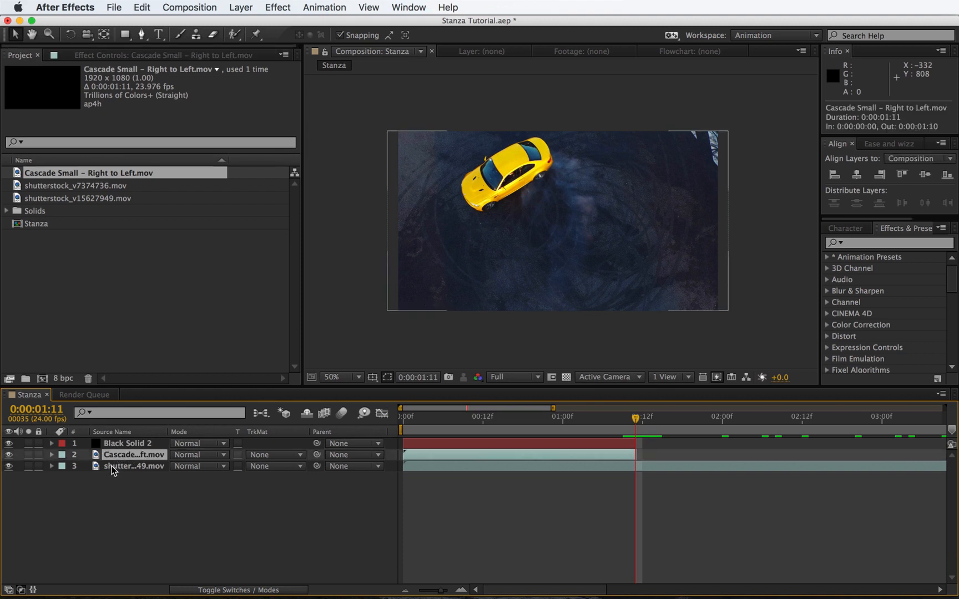
click(115, 467)
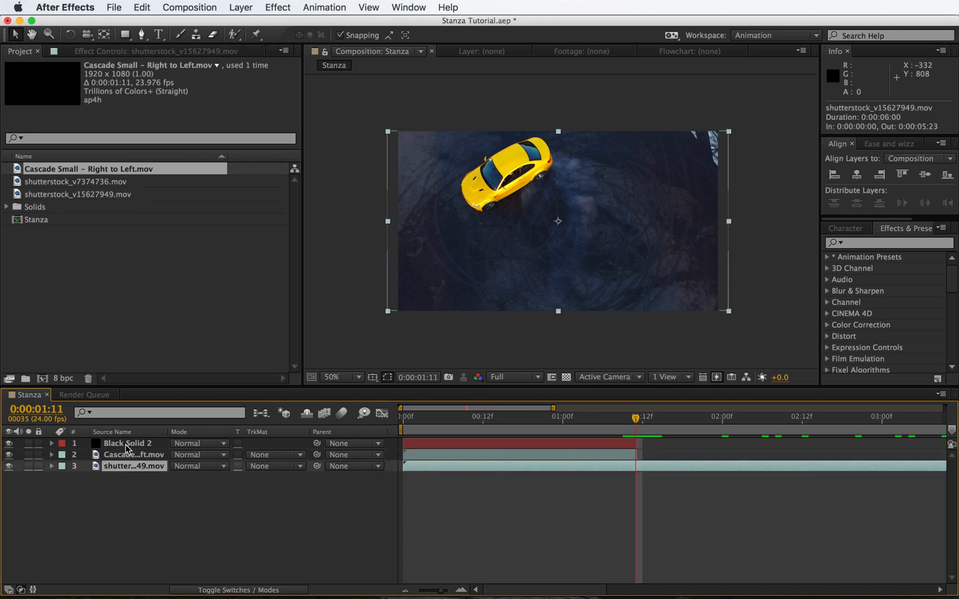
click(125, 445)
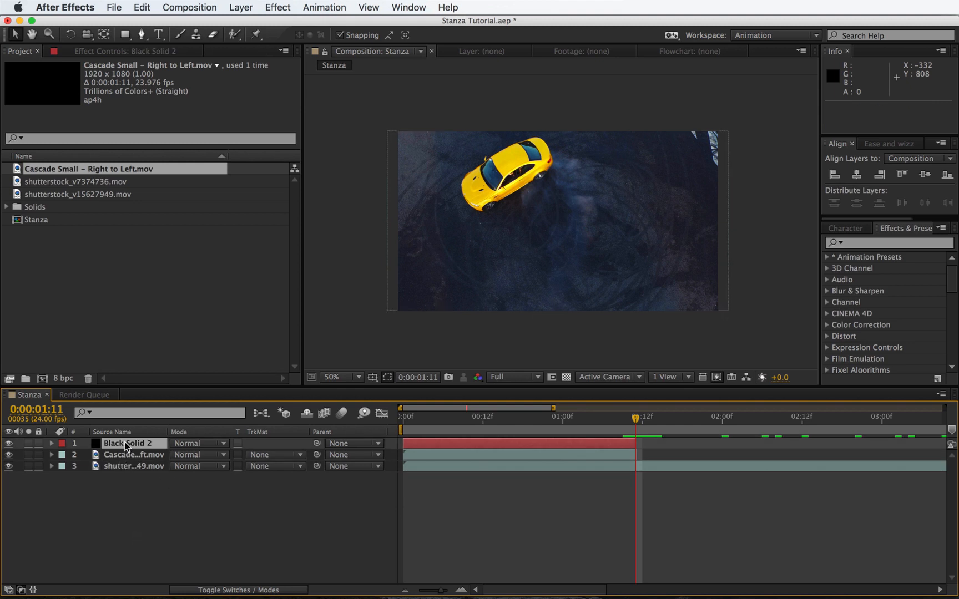
click(126, 461)
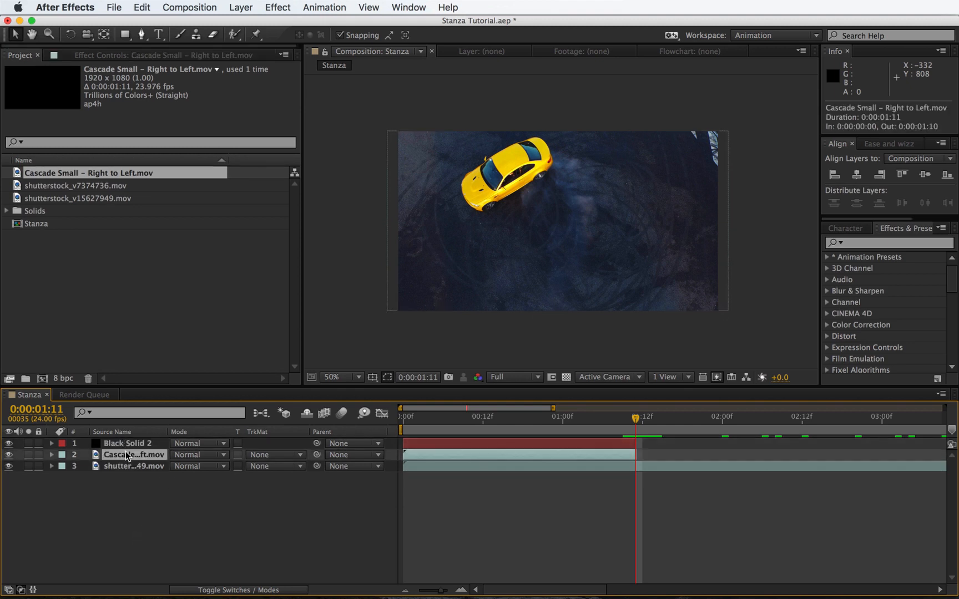
drag(127, 456, 133, 444)
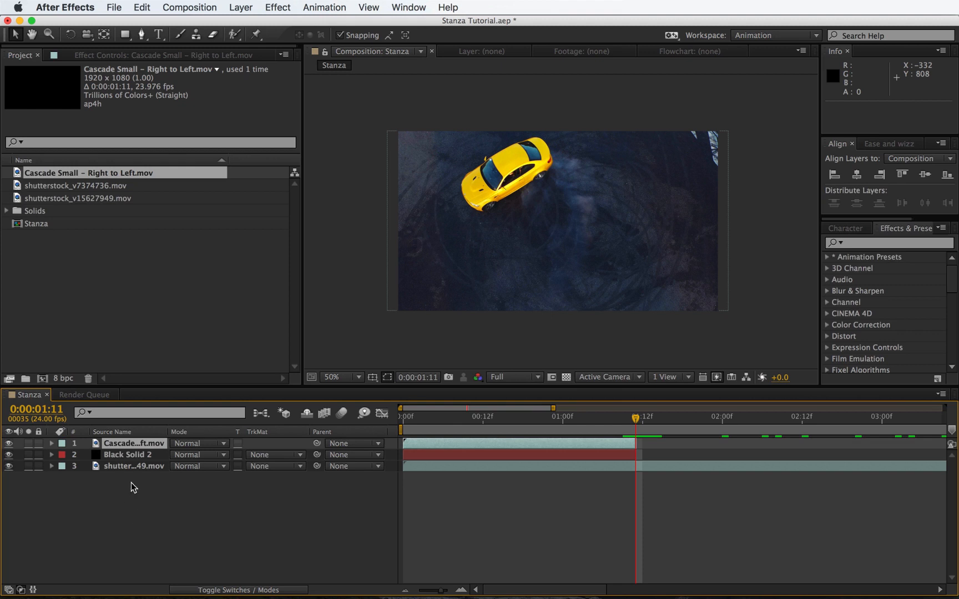
Step: Set the black solid's track matte to Alpha Inverted Matte "Cascade Small - Right to Left.mov" and play the reveal from 0:00:00:00
click(126, 457)
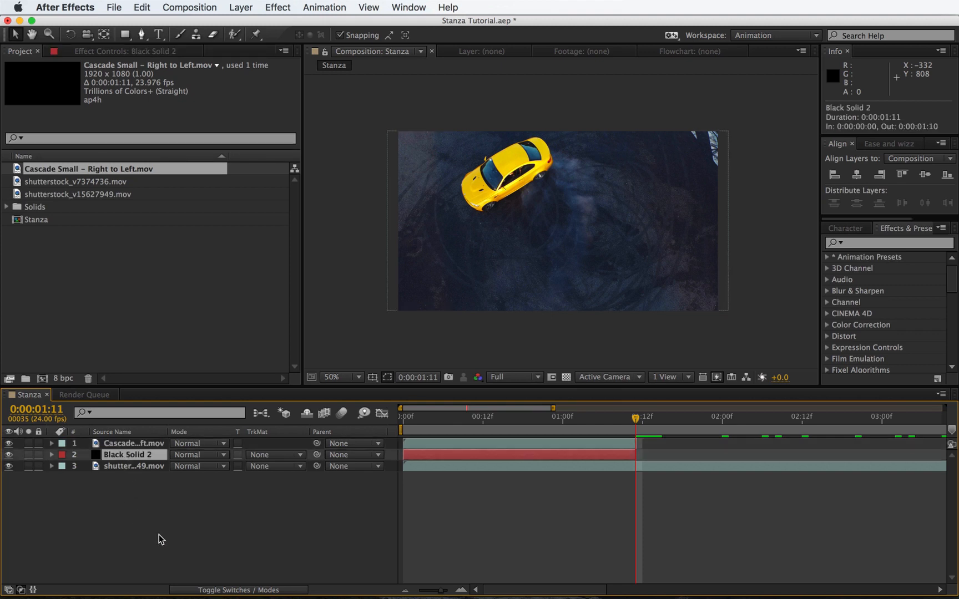
click(264, 459)
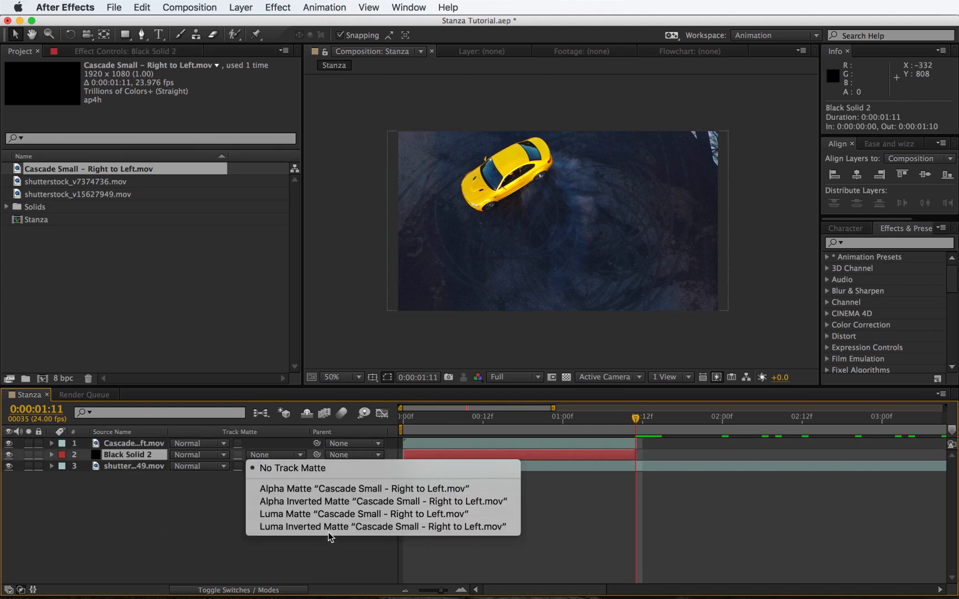
click(348, 506)
key(Home)
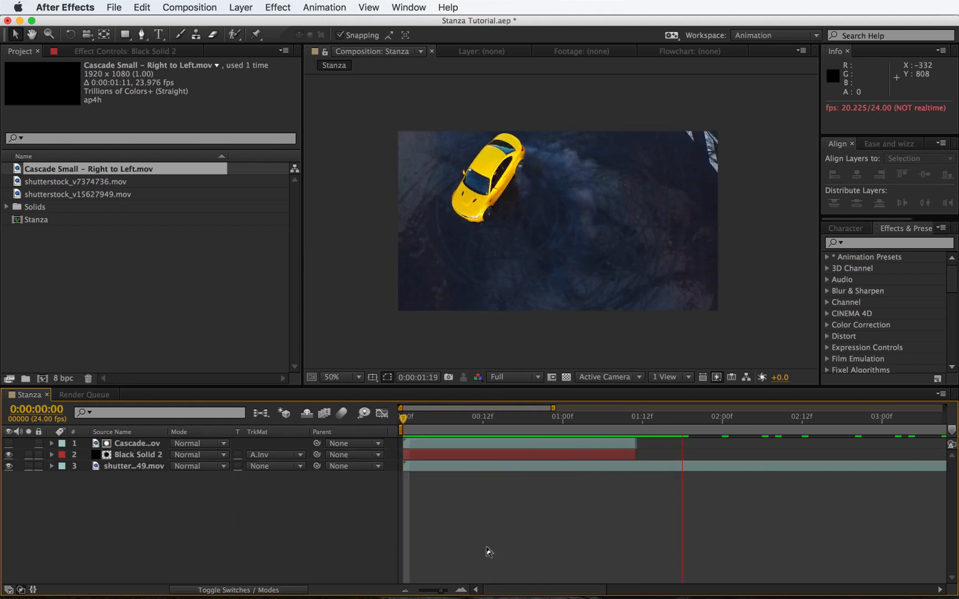
Step: Inspect the opening reveal on the transparency grid with shutterstock_v15627949.mov temporarily hidden, then show the footage again and return to 0:00:00:00
drag(418, 426, 521, 426)
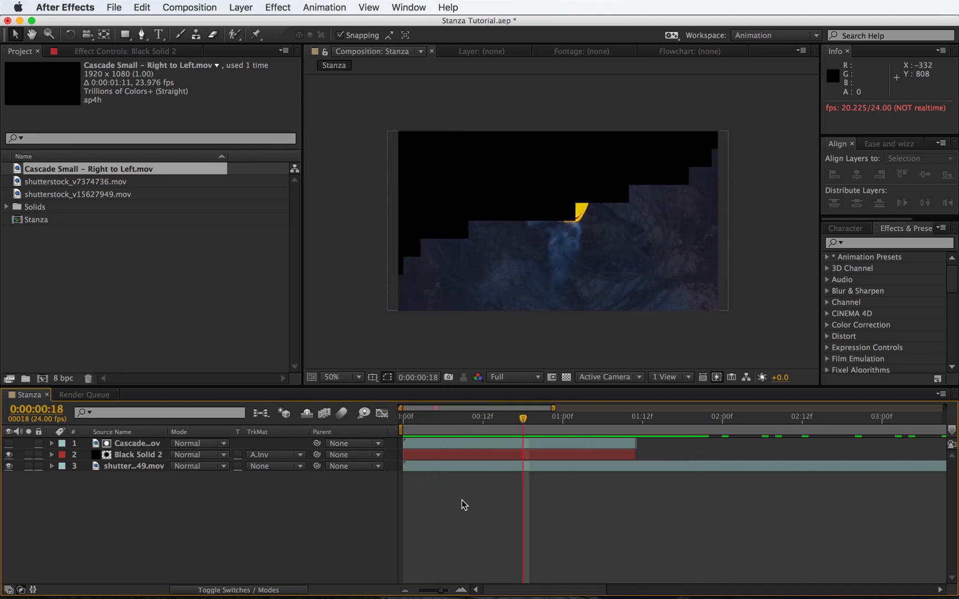
click(565, 378)
click(9, 466)
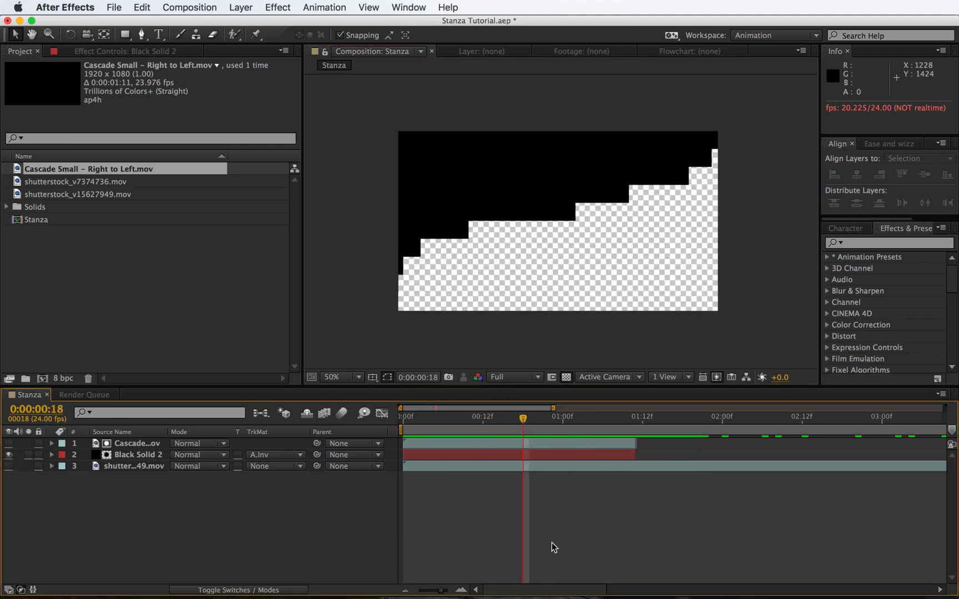
drag(498, 415, 412, 463)
click(9, 466)
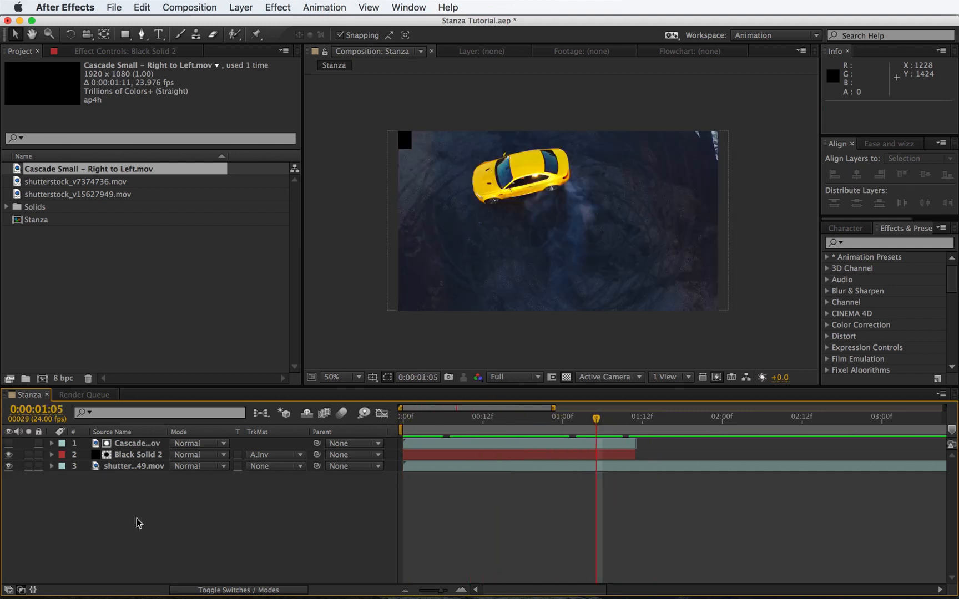
key(Home)
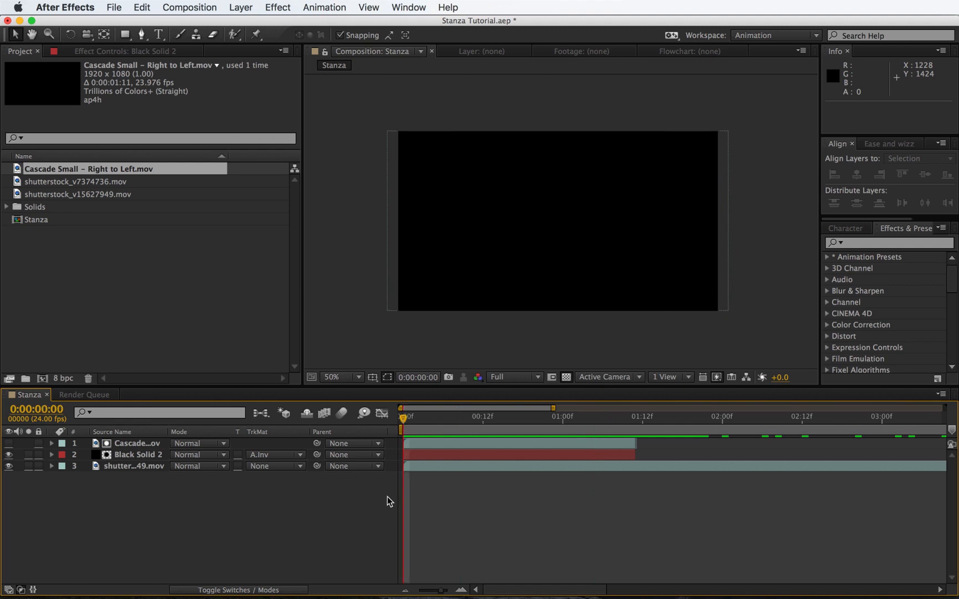
drag(440, 591, 407, 591)
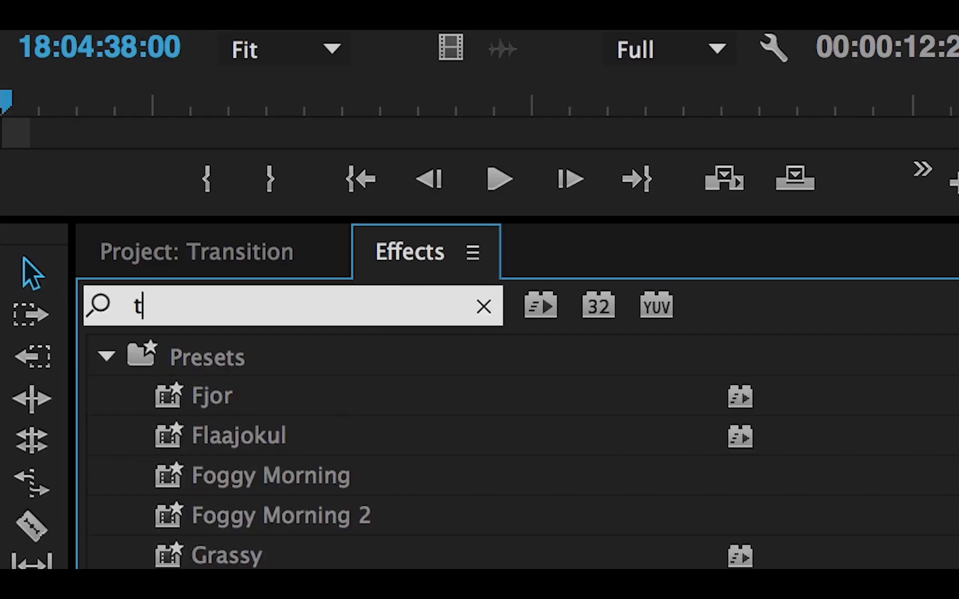
Step: In Premiere Pro, search the effects for "track ma" and set the Track Matte Key's matte on shutterstock_v9518120.mov to Video 3
text(rack ma)
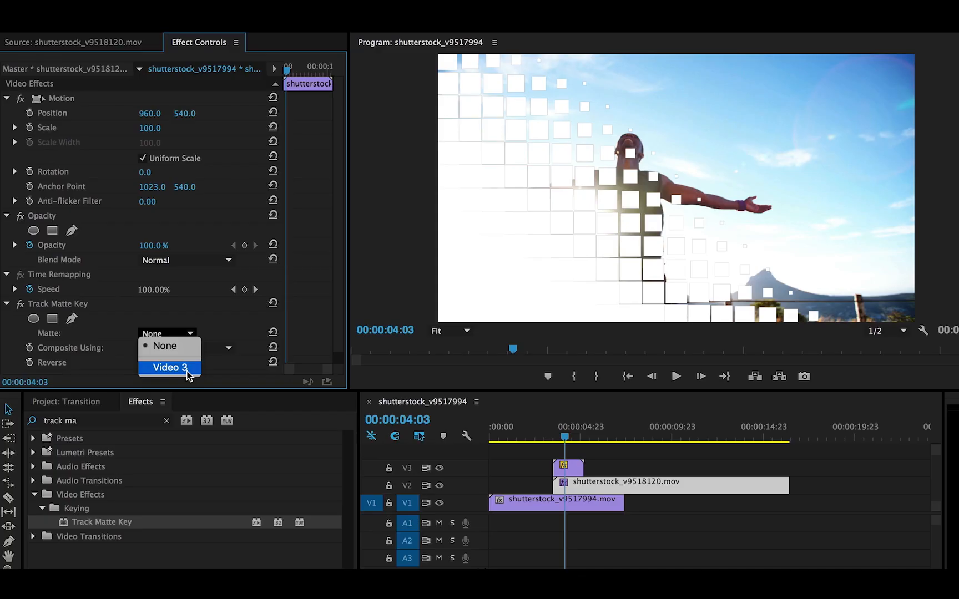
click(187, 370)
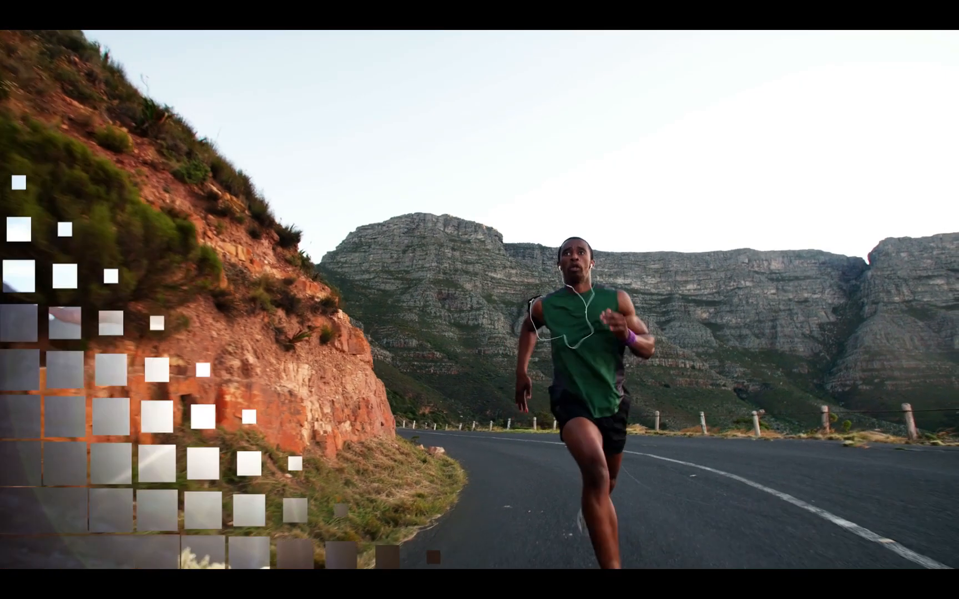